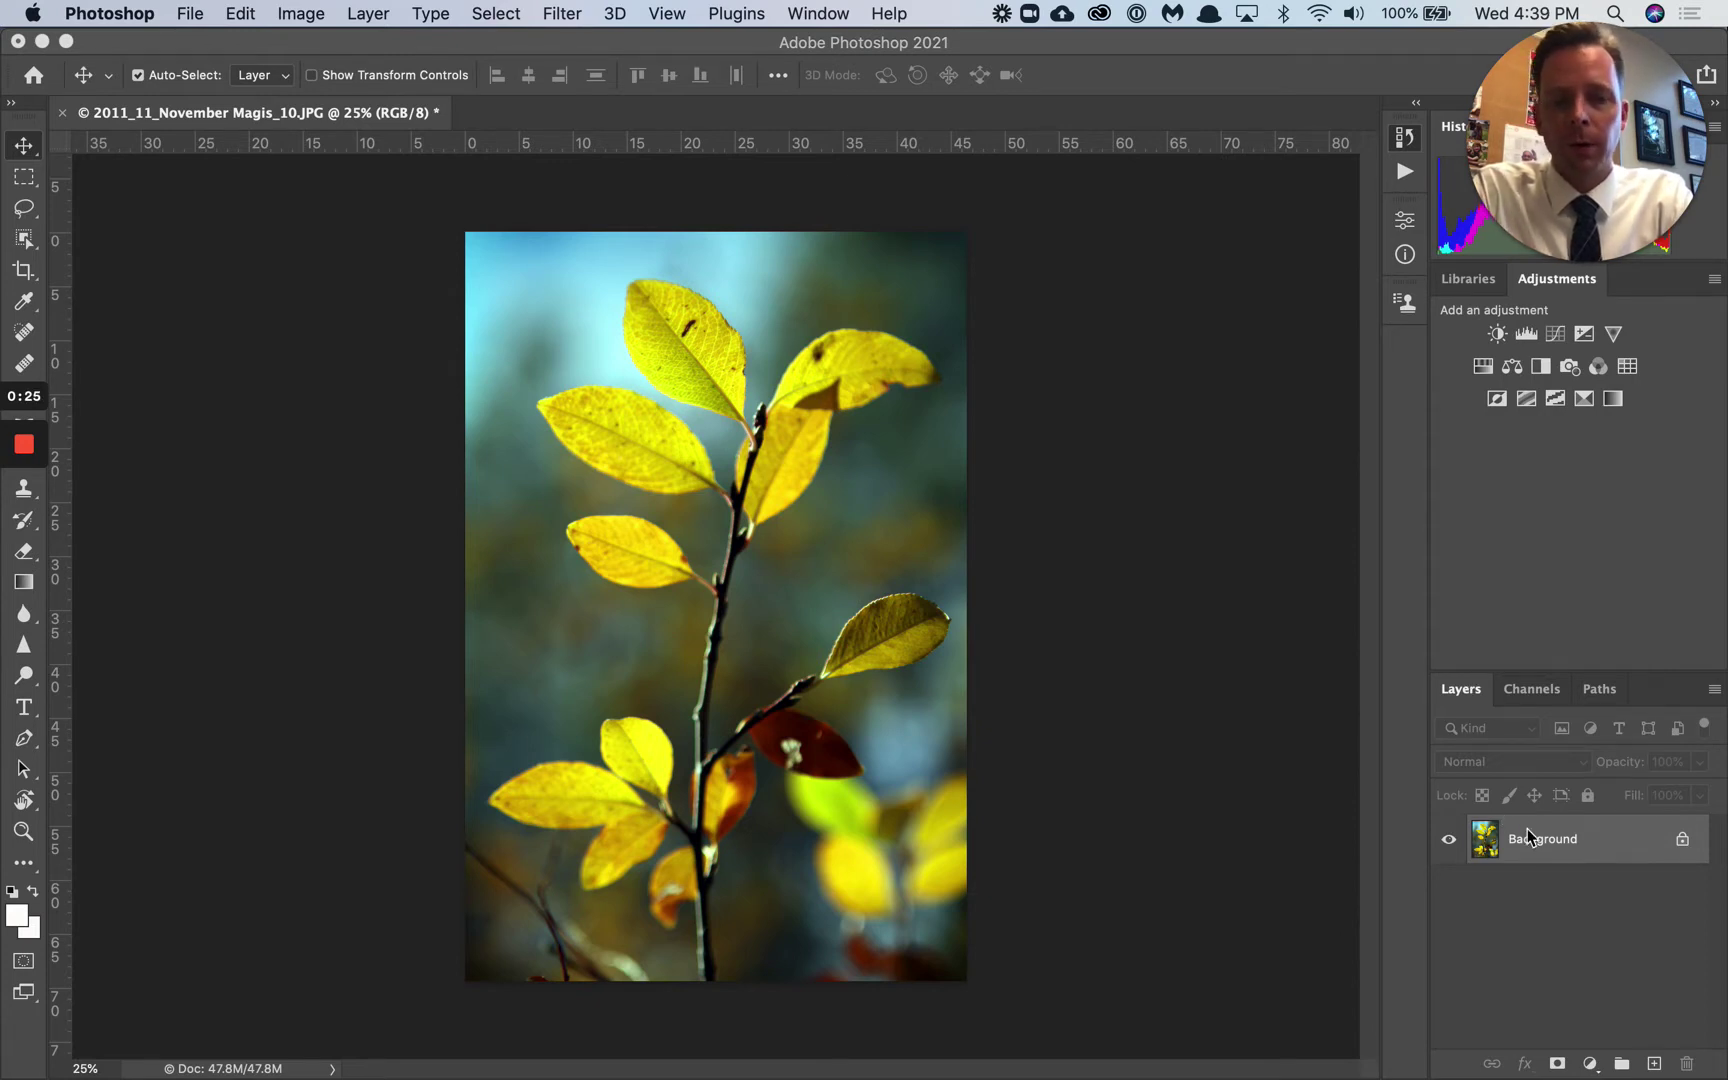
- Add a Hue/Saturation adjustment layer above the Background and lower its Saturation to -35
left_click(1590, 1064)
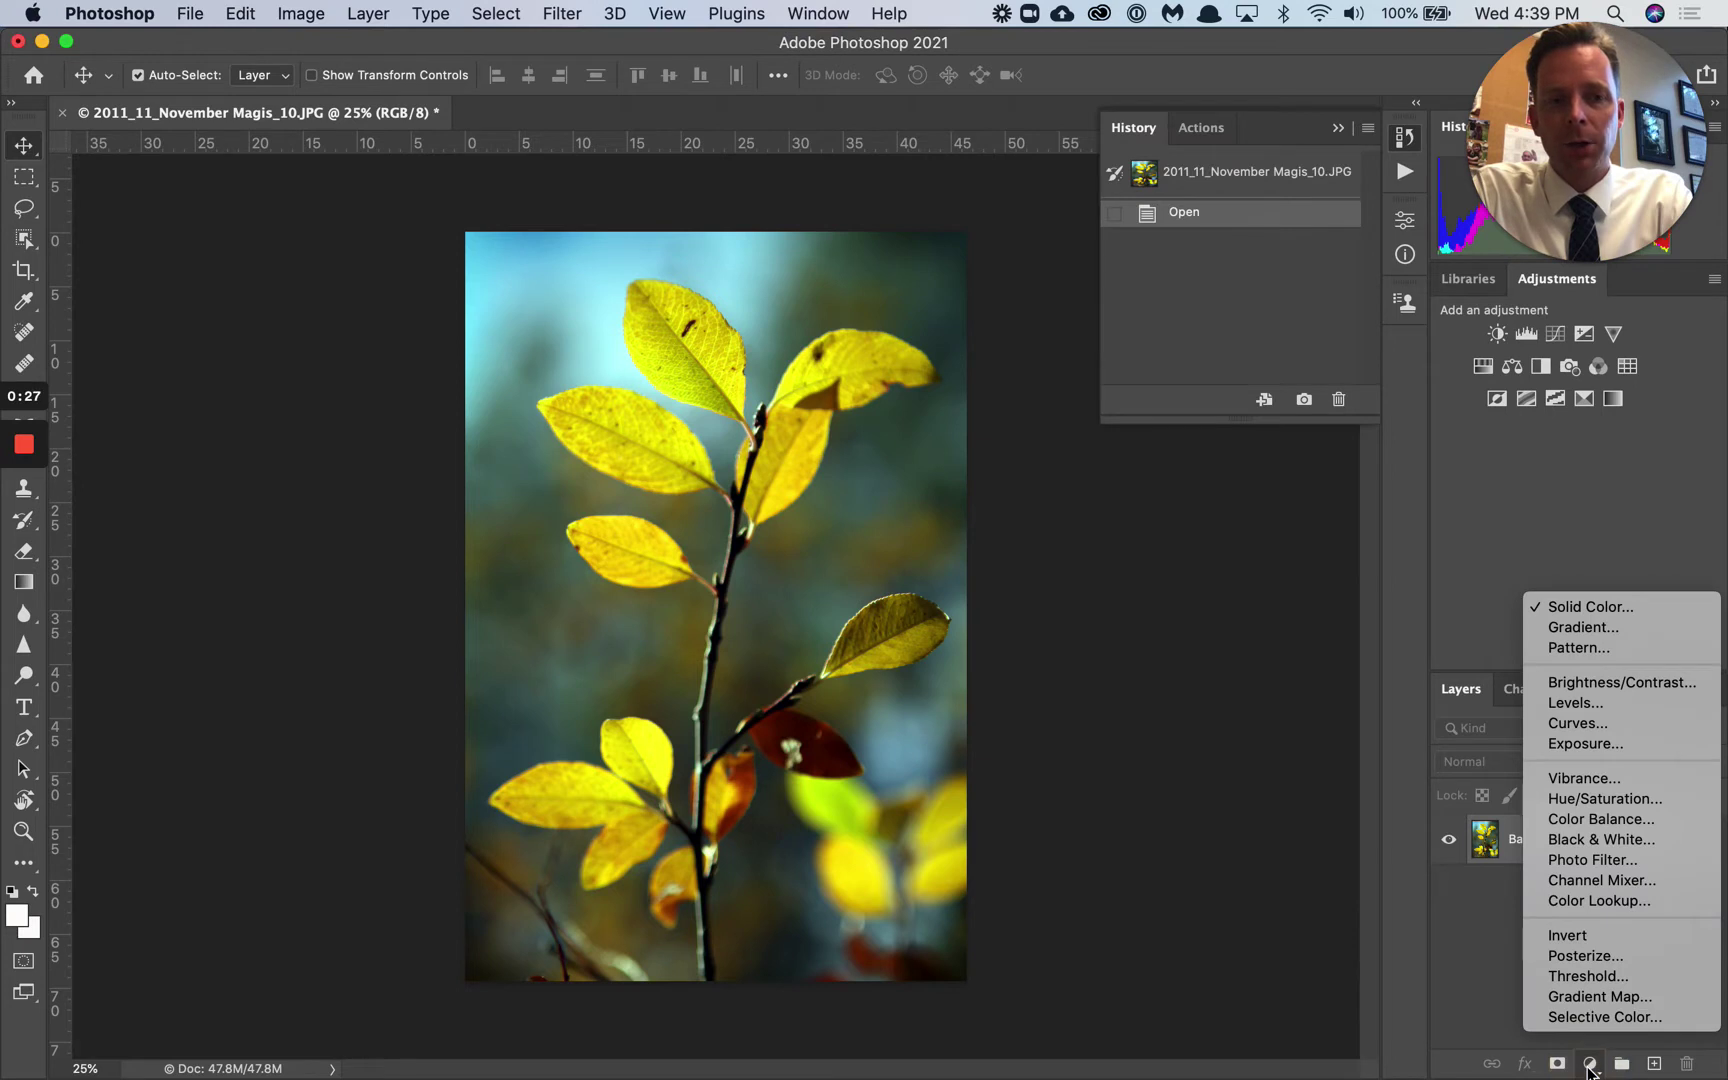
left_click(1624, 800)
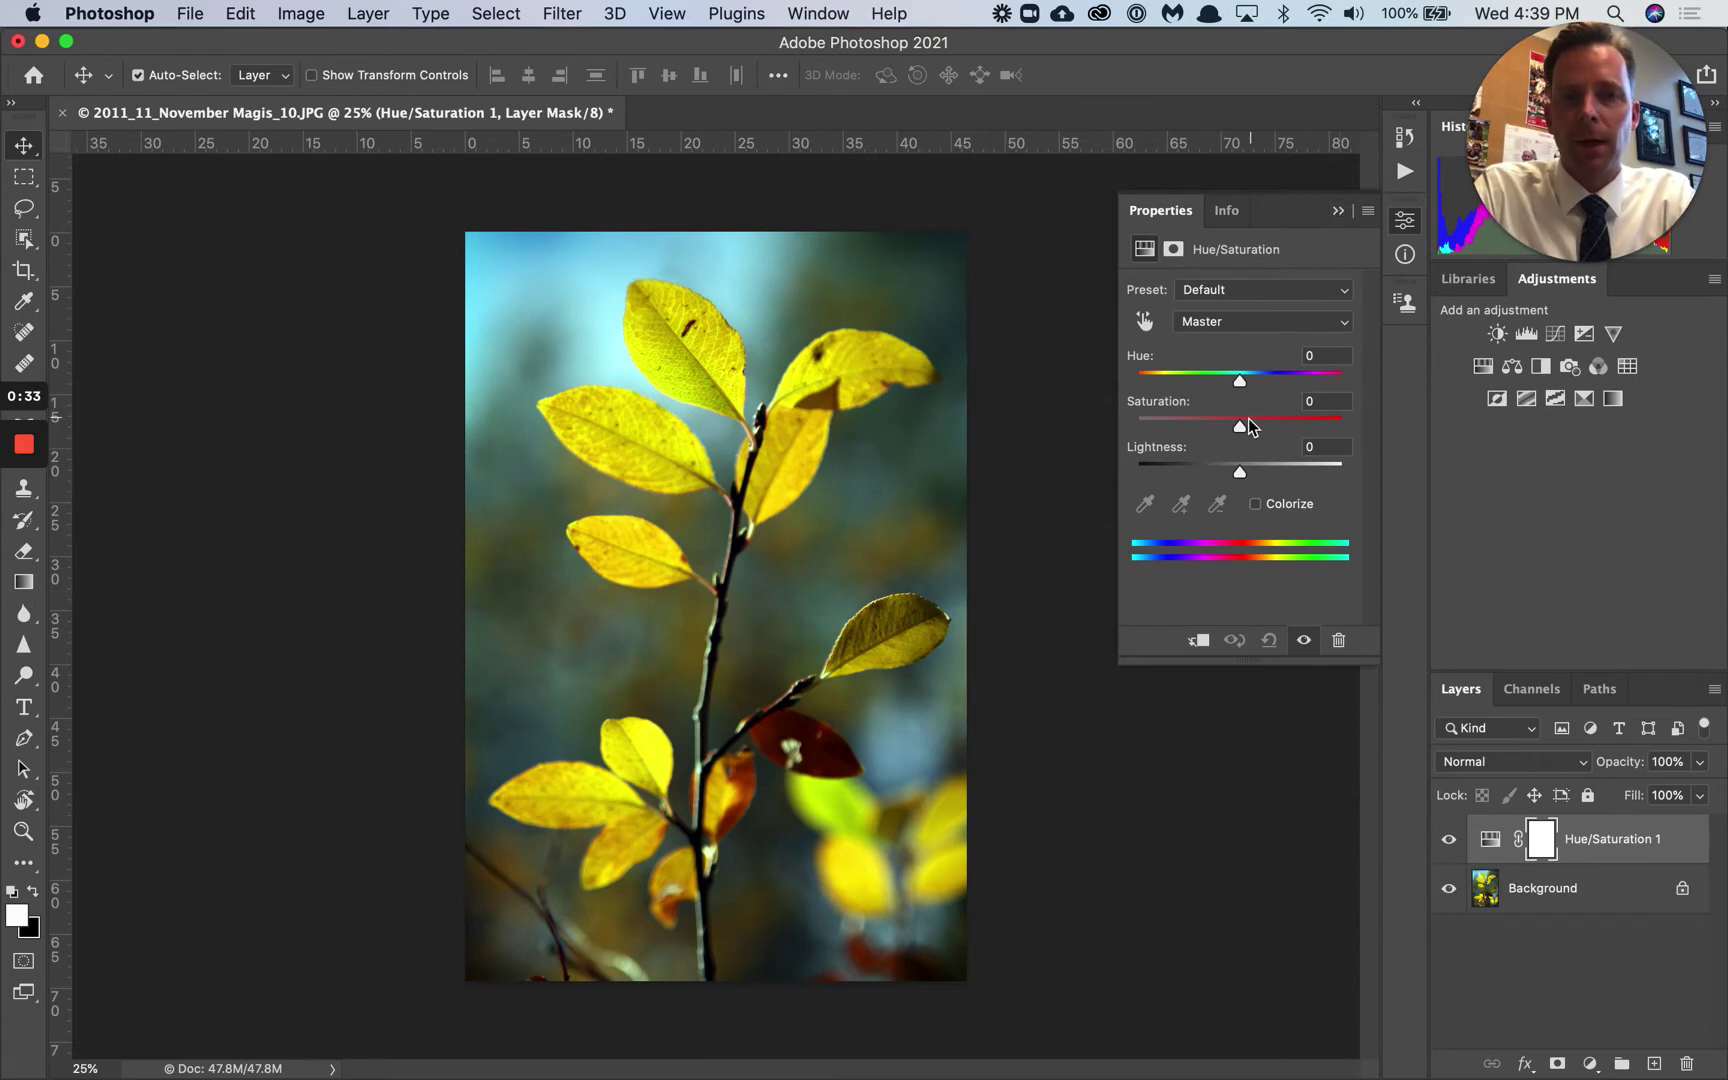
mouse_move(1241, 427)
left_mouse_down()
mouse_move(1119, 425)
mouse_move(1209, 429)
left_mouse_up()
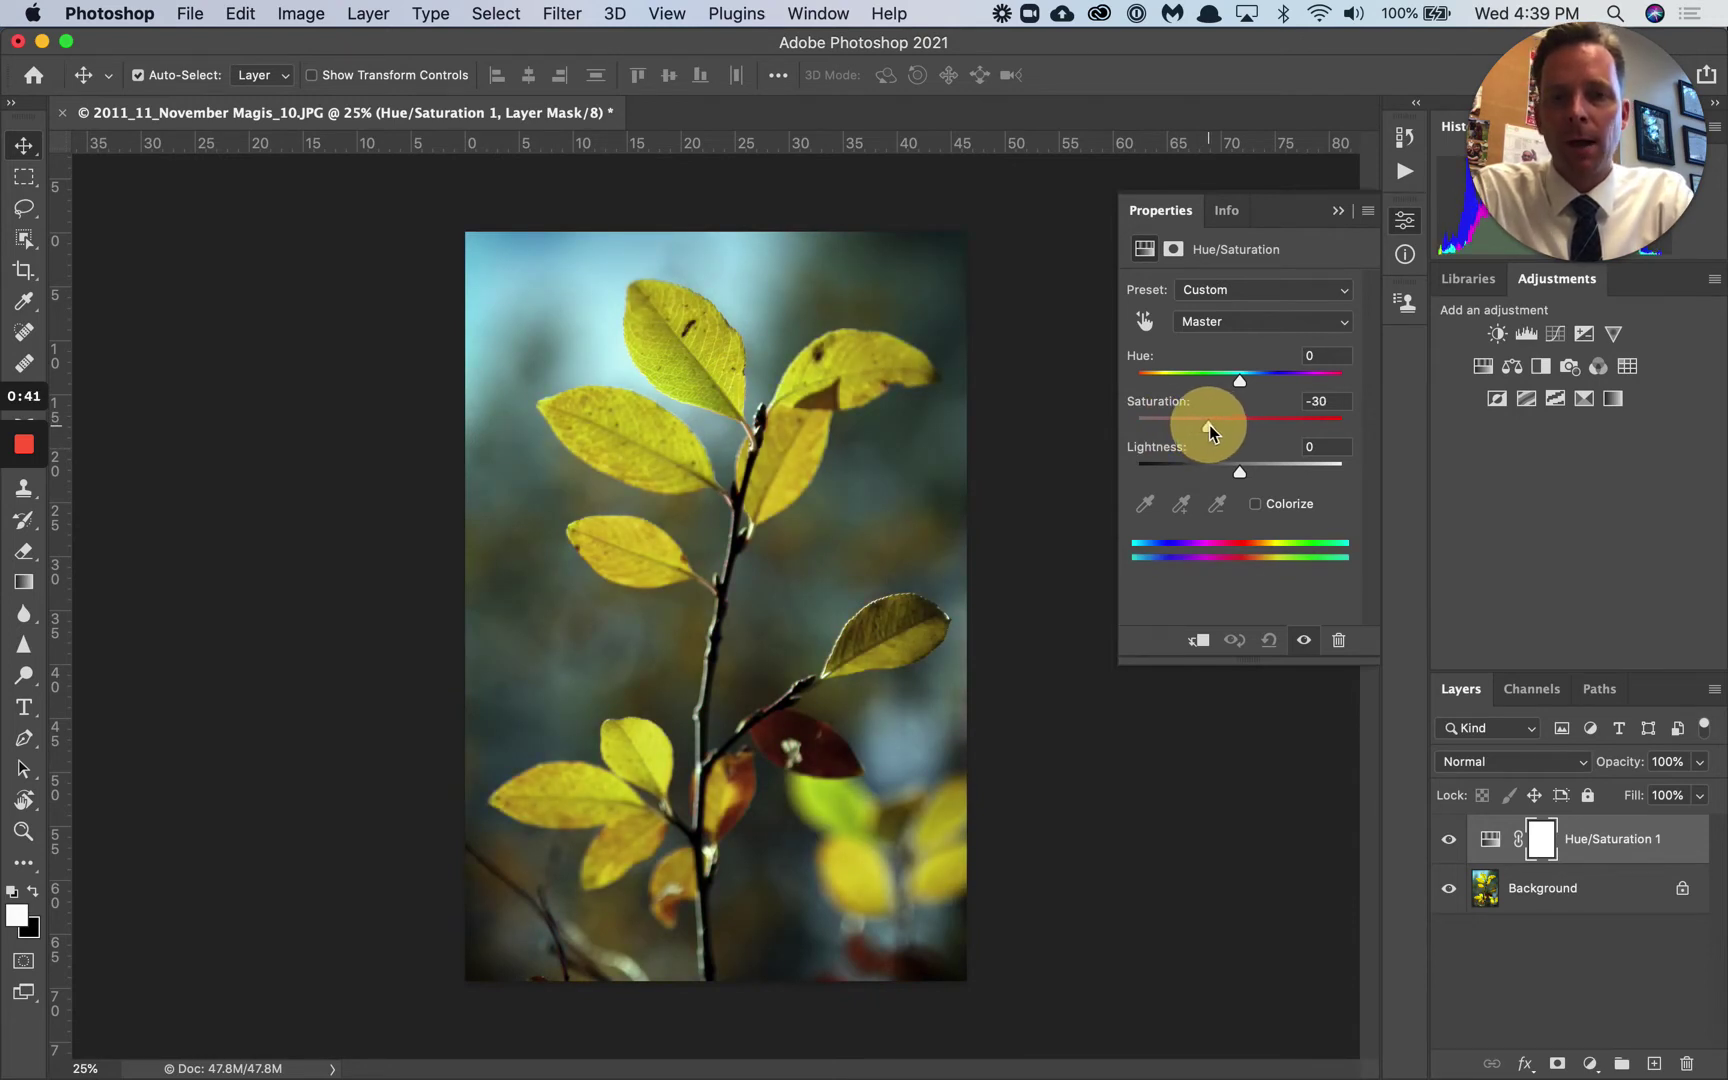
left_click_drag(1209, 429, 1206, 431)
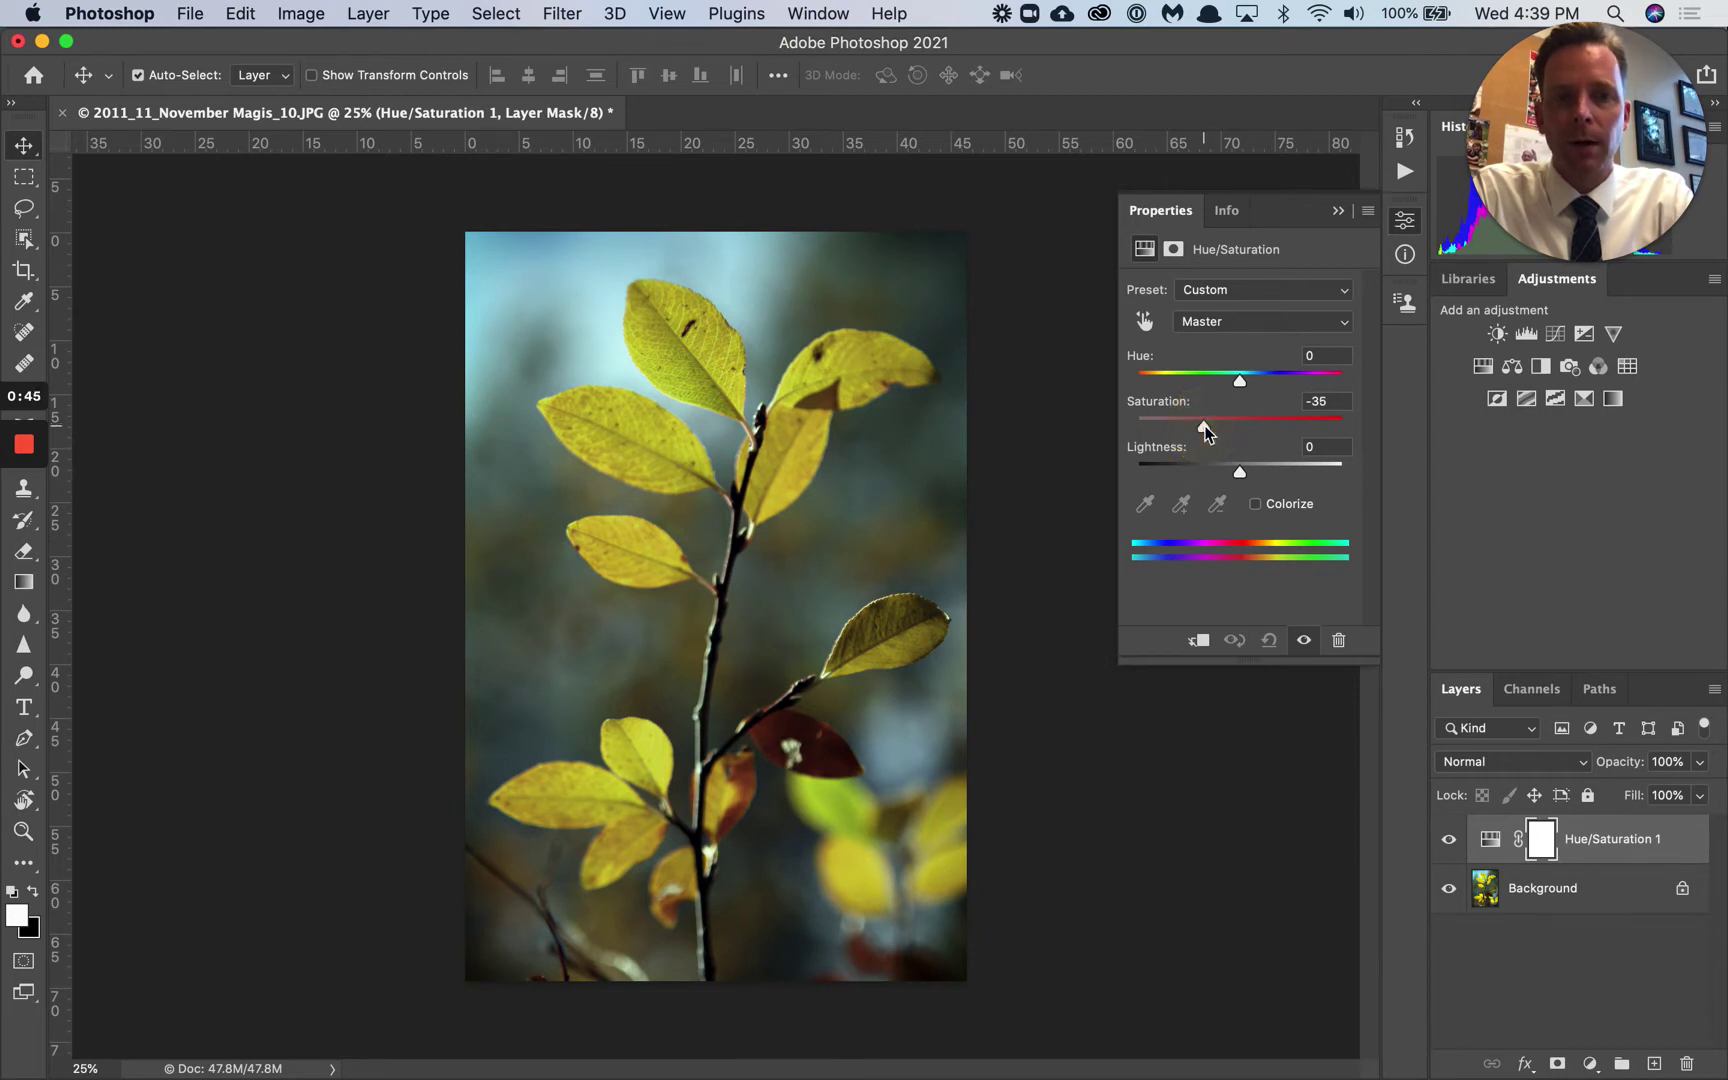
left_click(1338, 213)
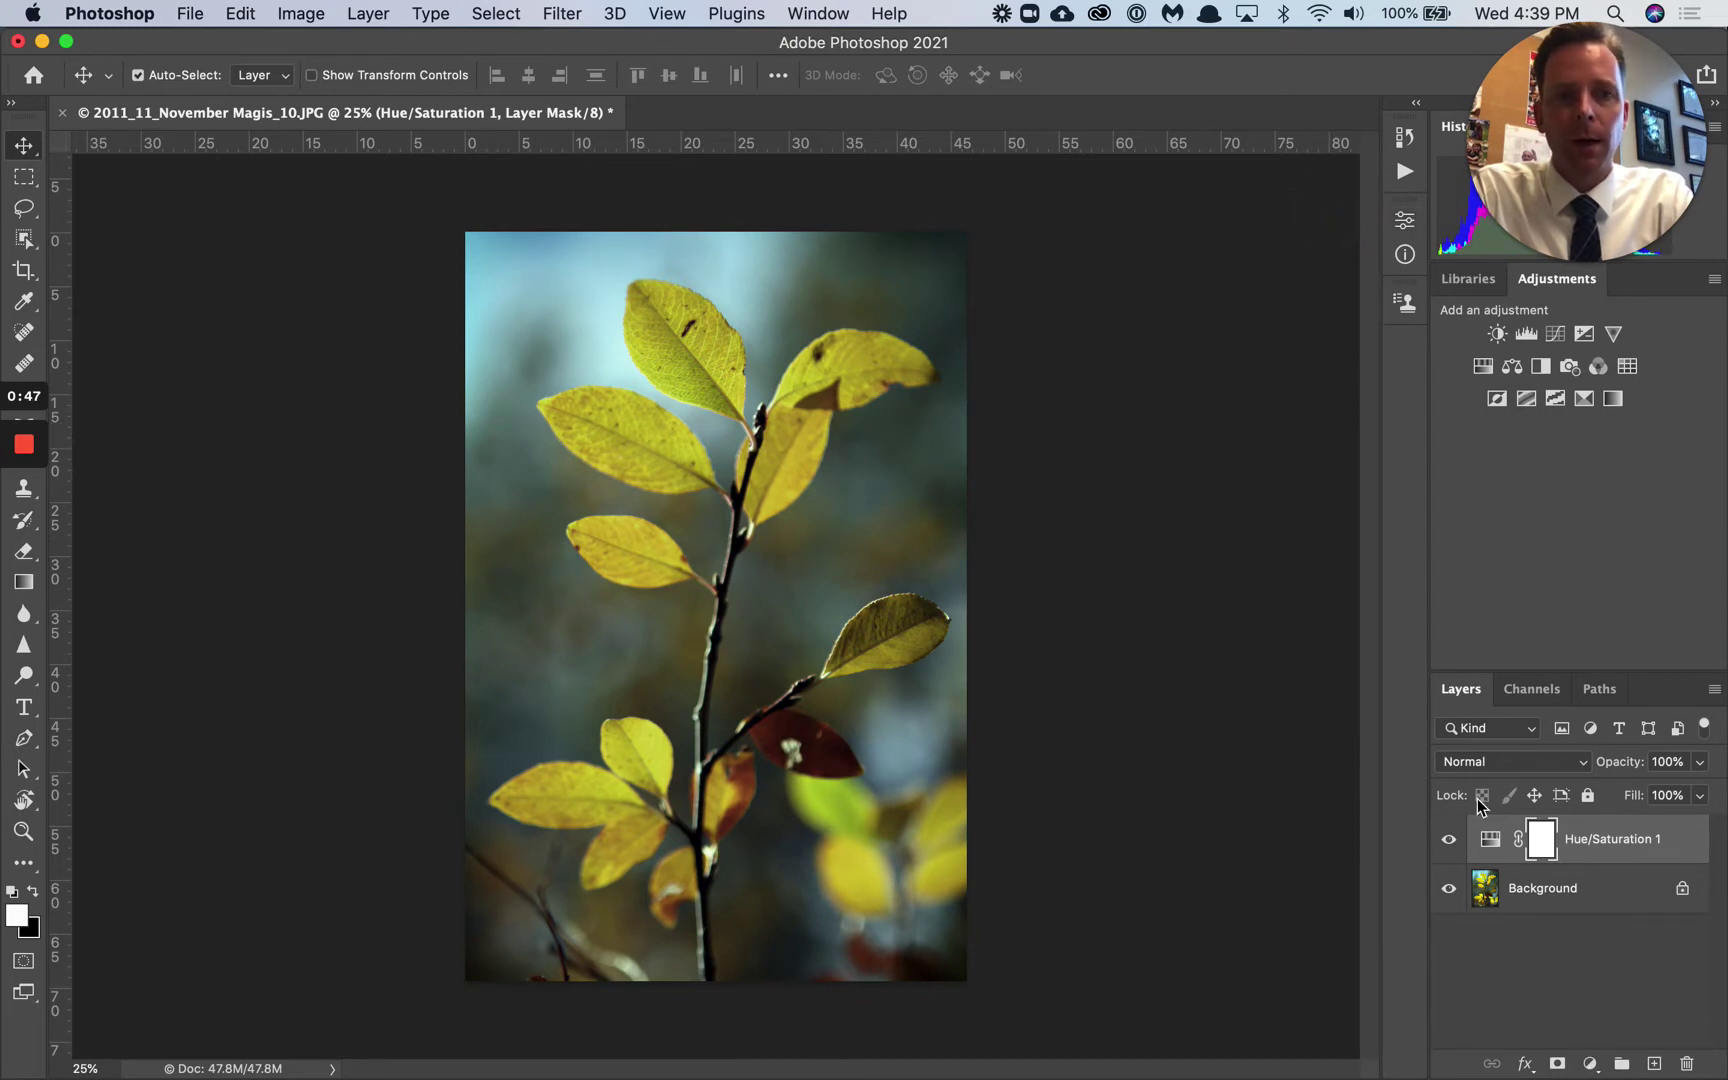
- Add a Curves adjustment layer on top and raise the black point of the RGB curve to output 30
left_click(1590, 1068)
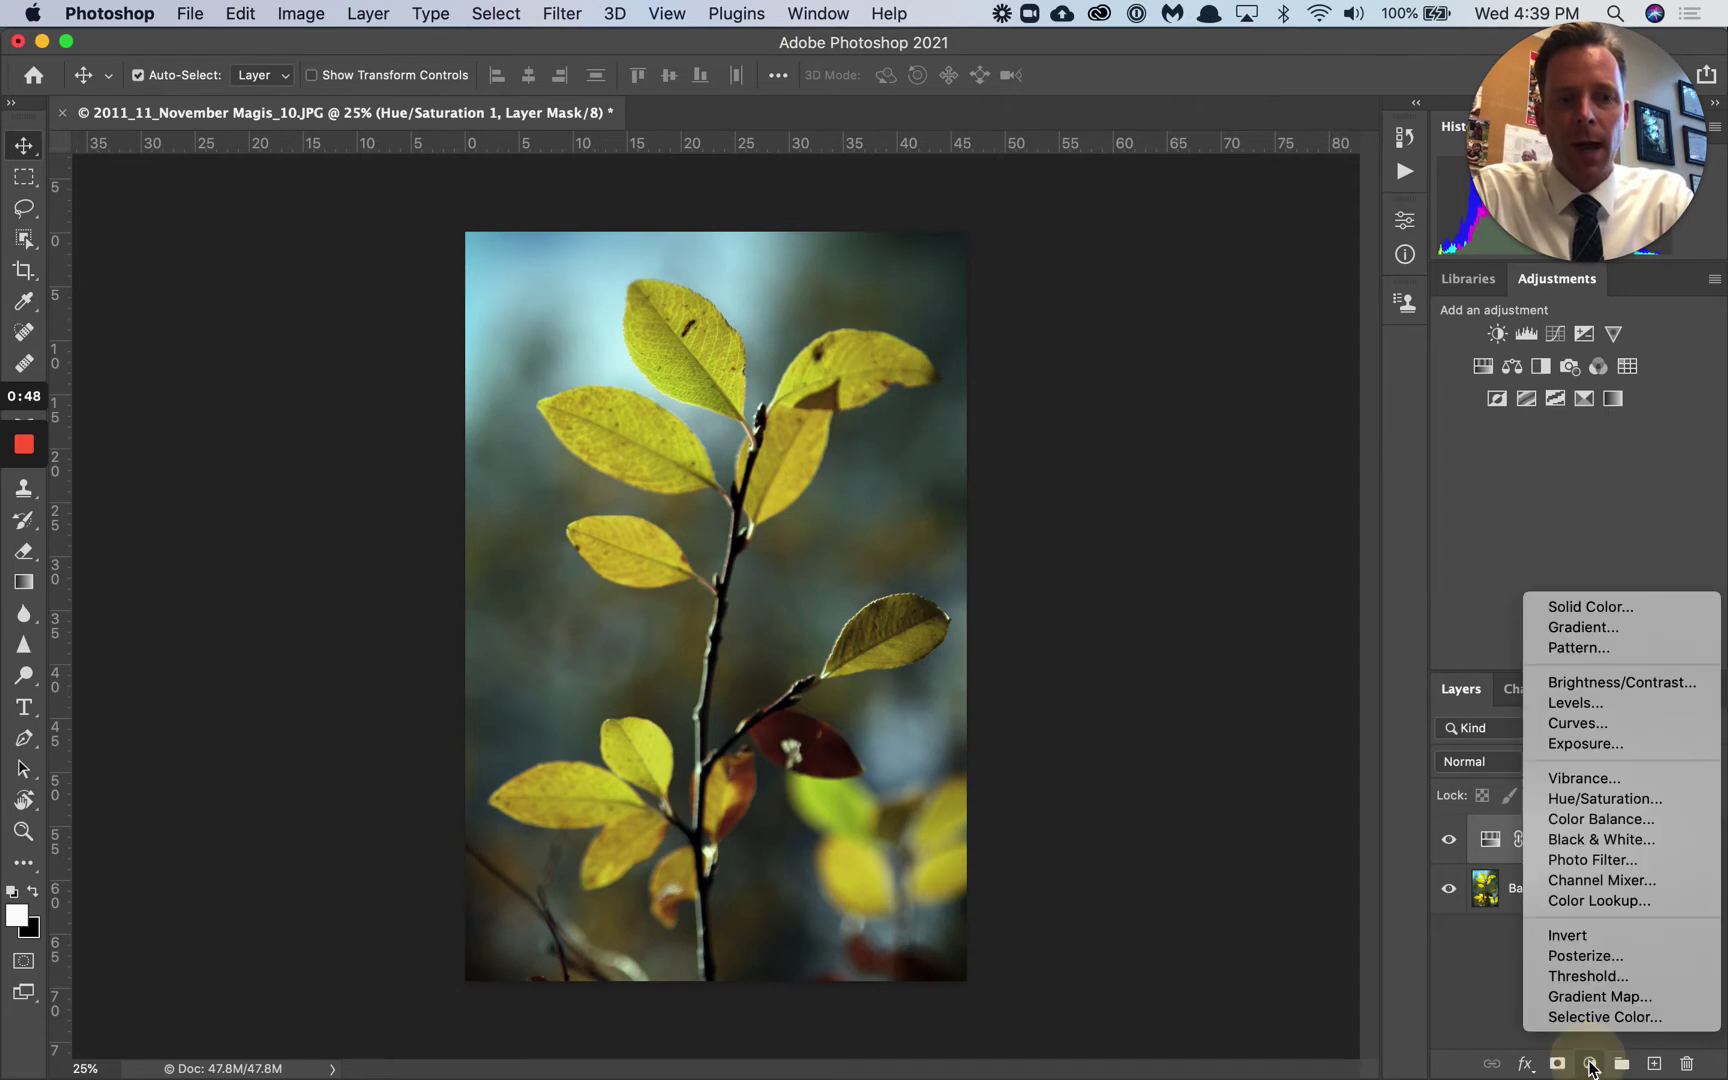
left_click(1592, 731)
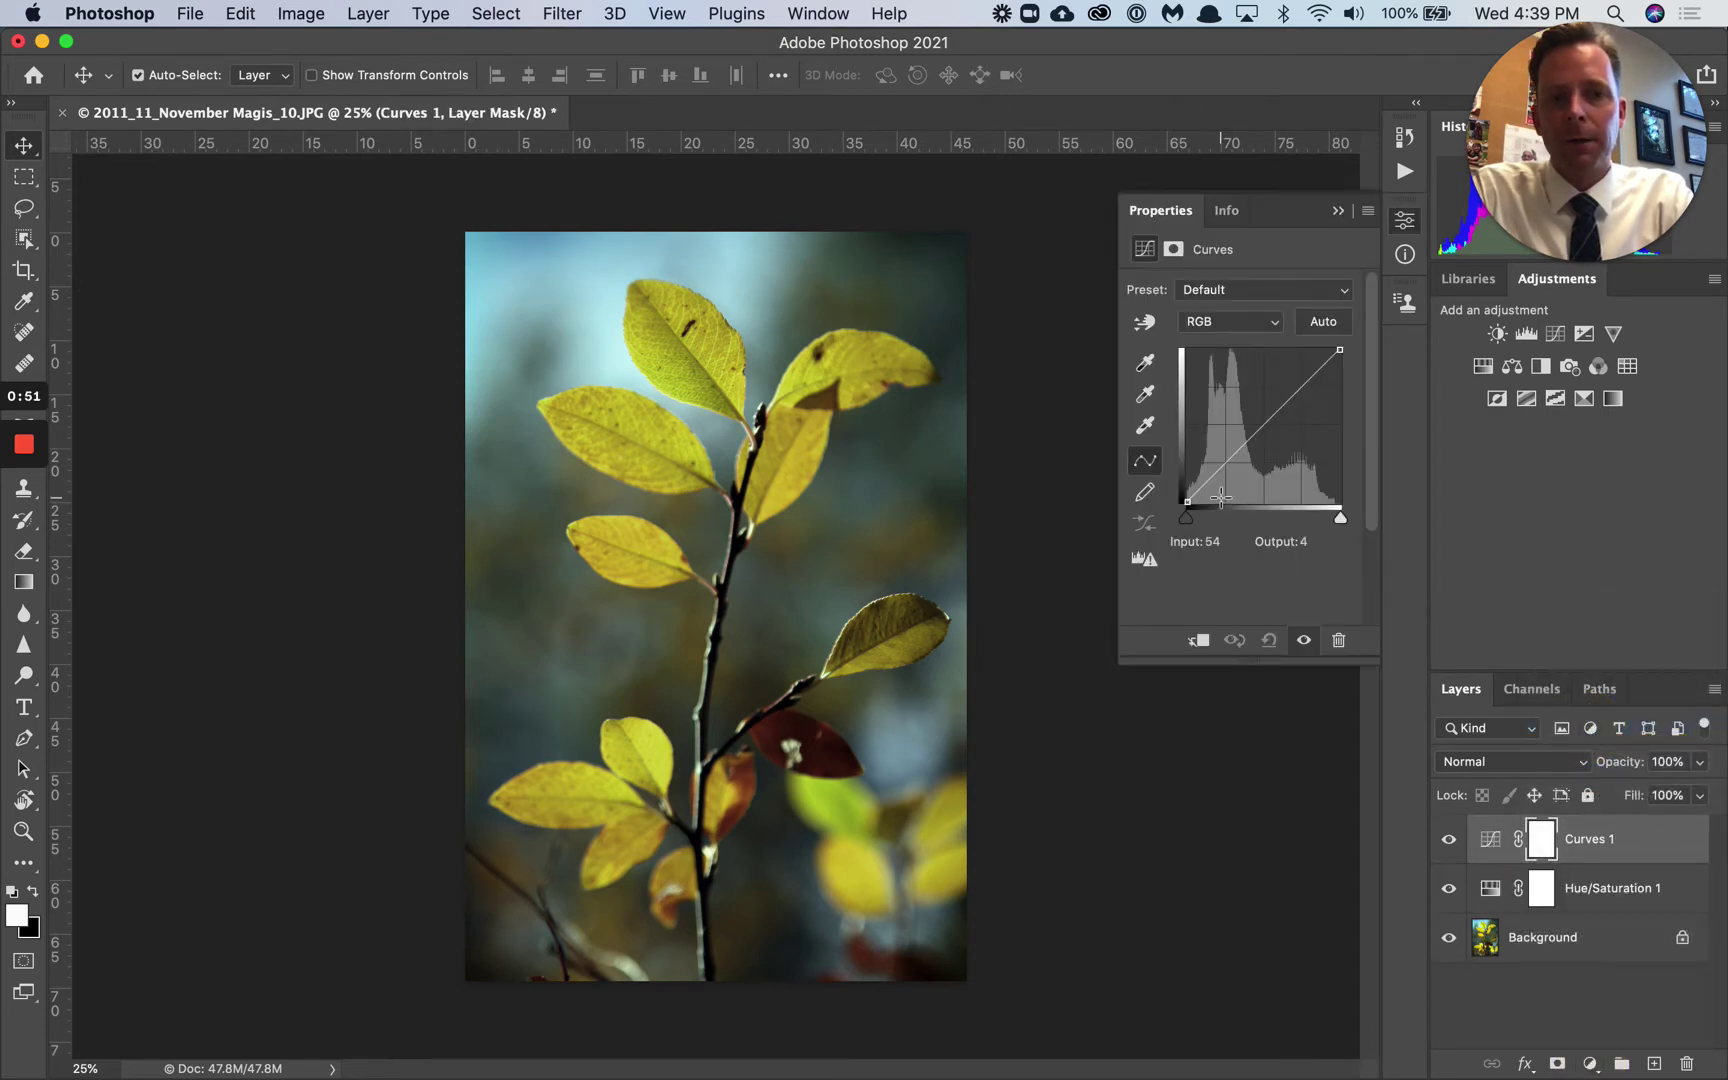
left_click_drag(1187, 502, 1169, 484)
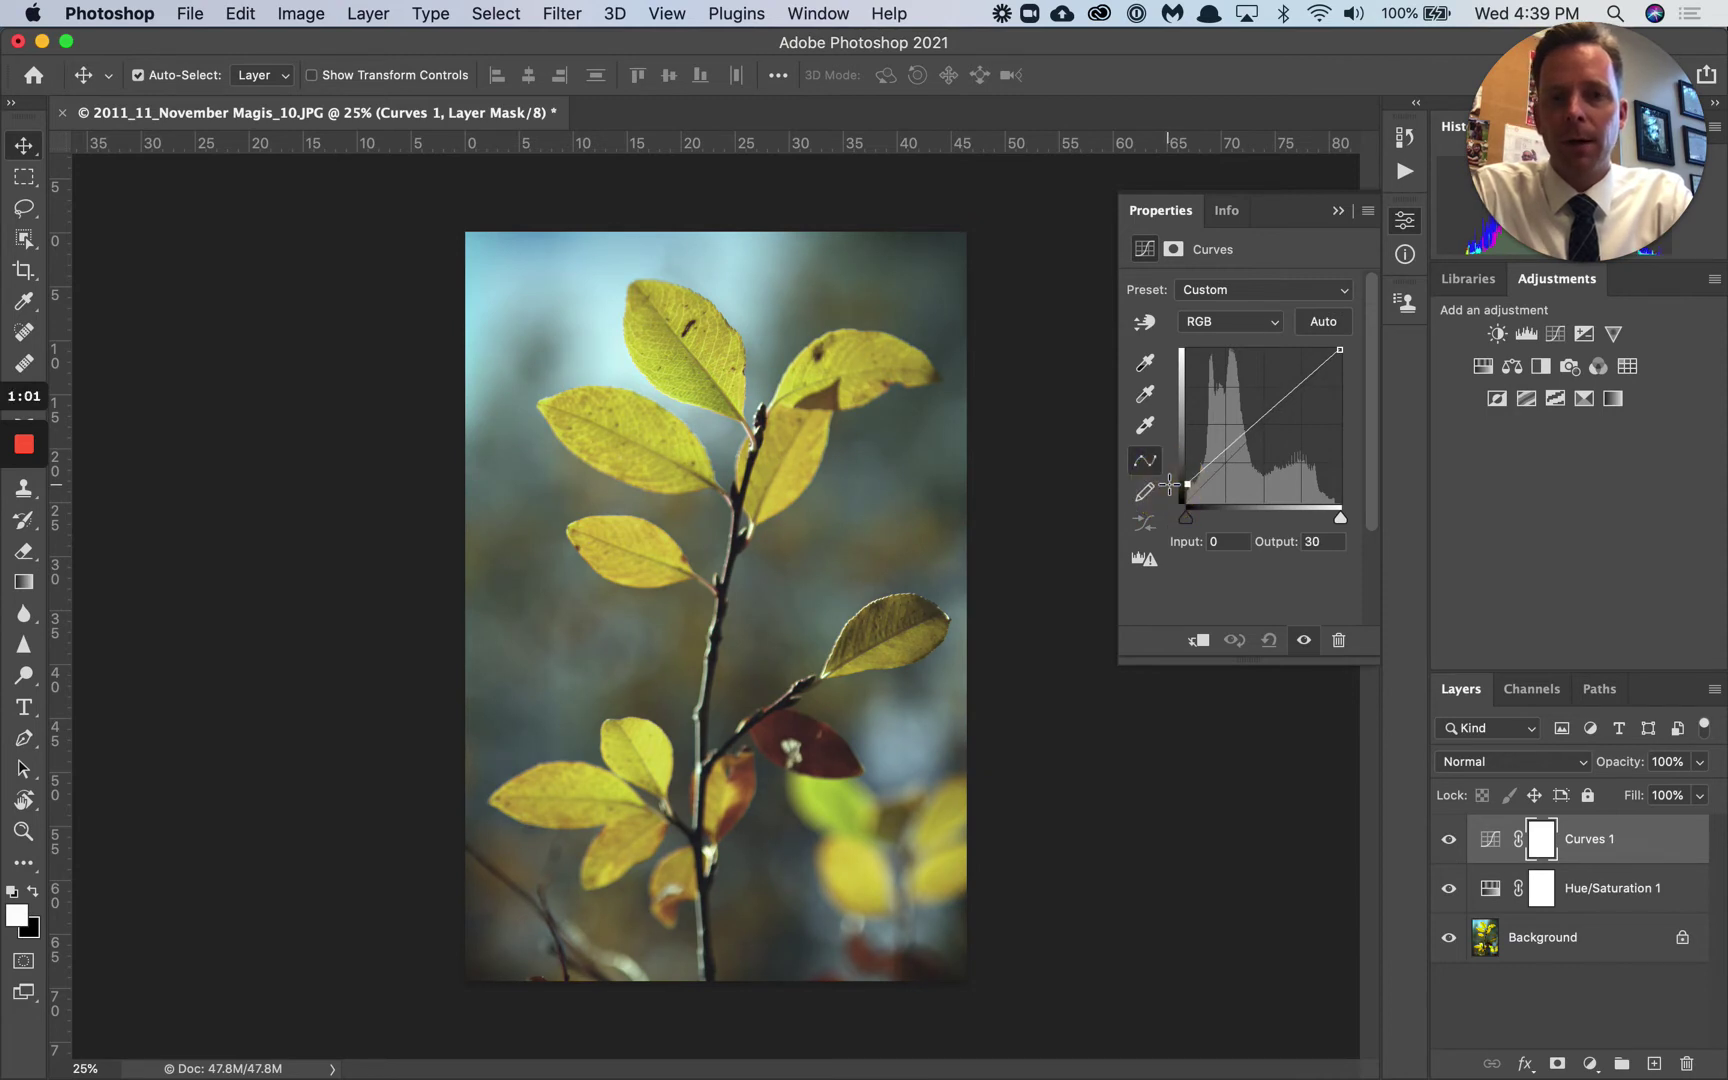
- Shape the RGB curve with points at input 62, output 76 and input 169, output 189, and compare the image without the layer
left_click(1226, 452)
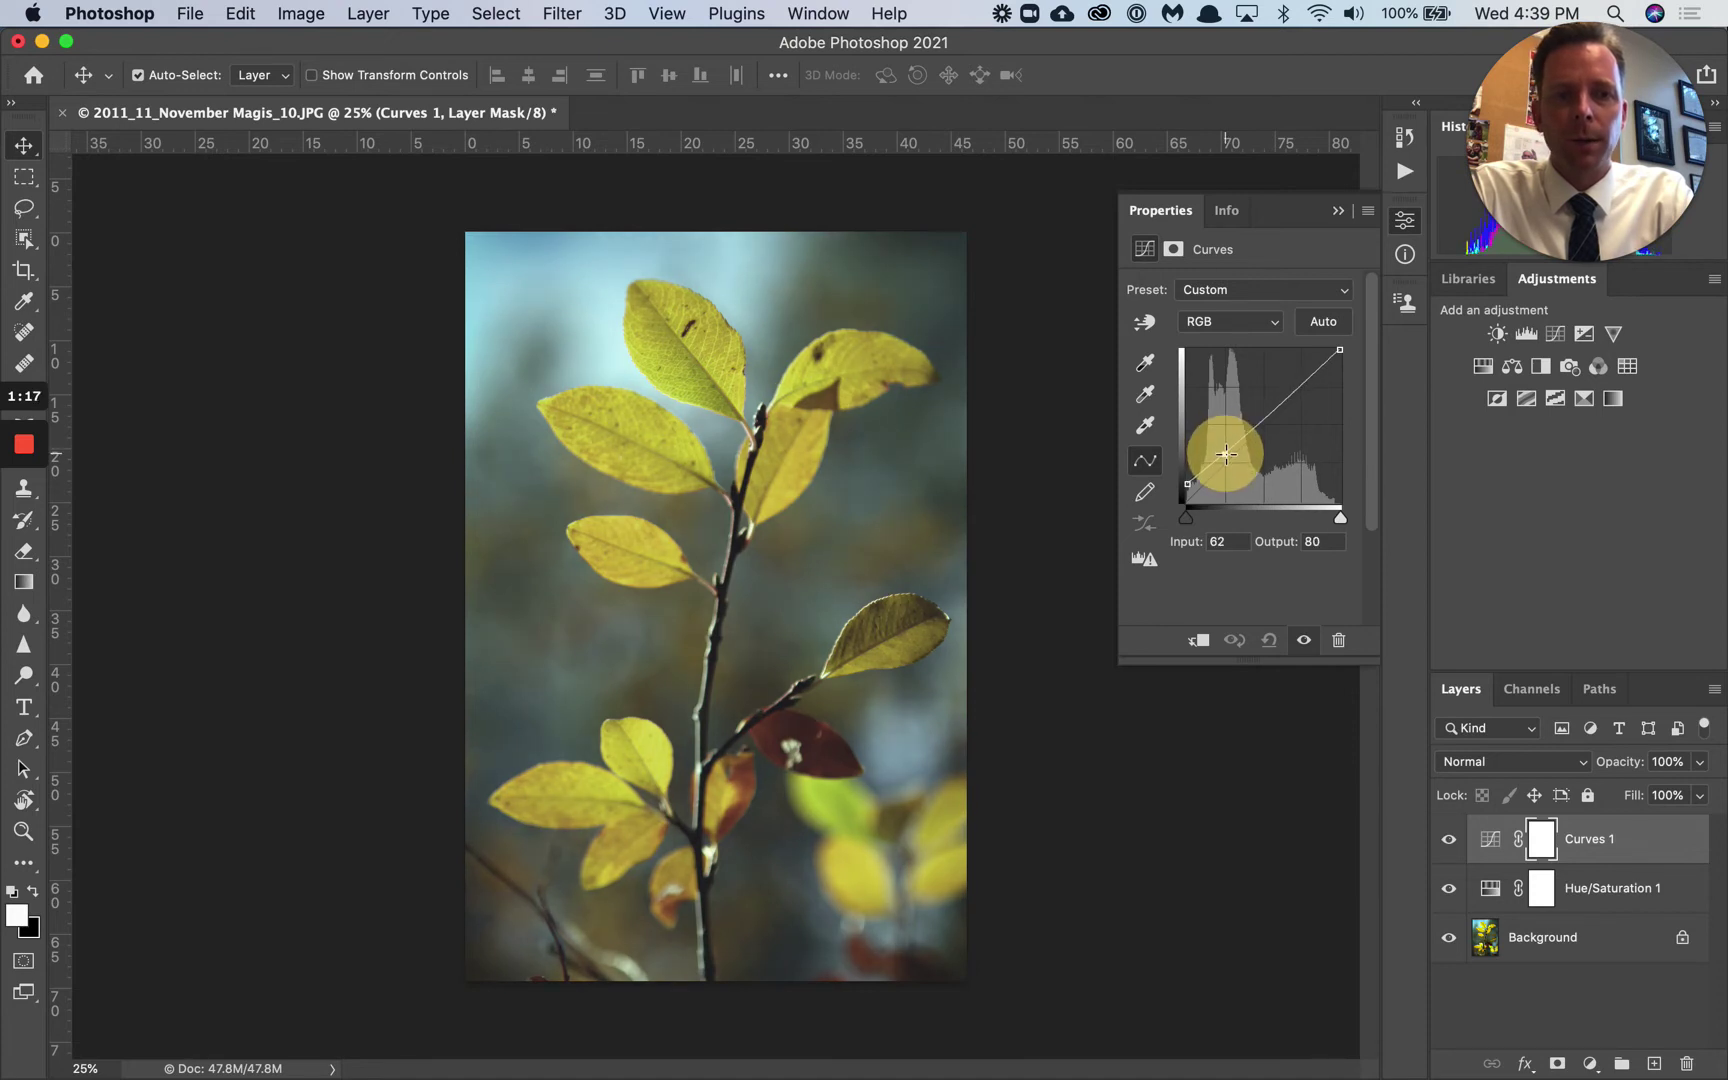
left_click_drag(1226, 454, 1225, 457)
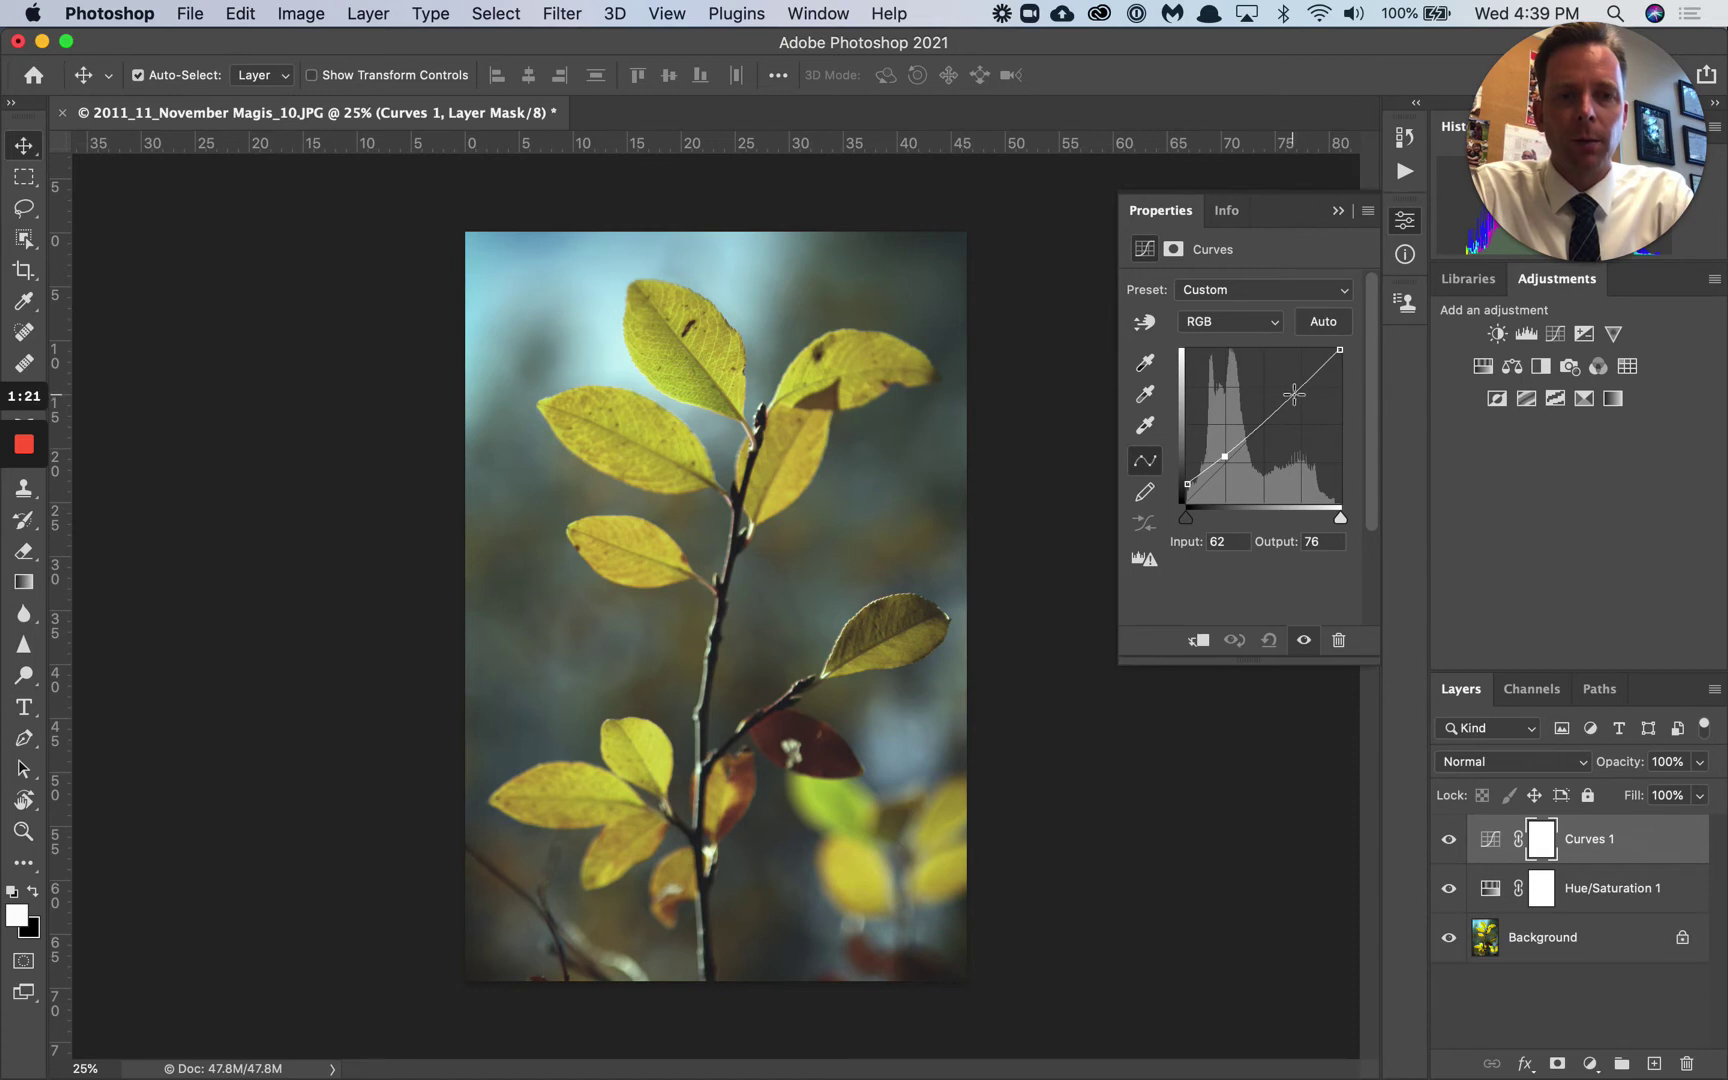
left_click_drag(1291, 397, 1288, 388)
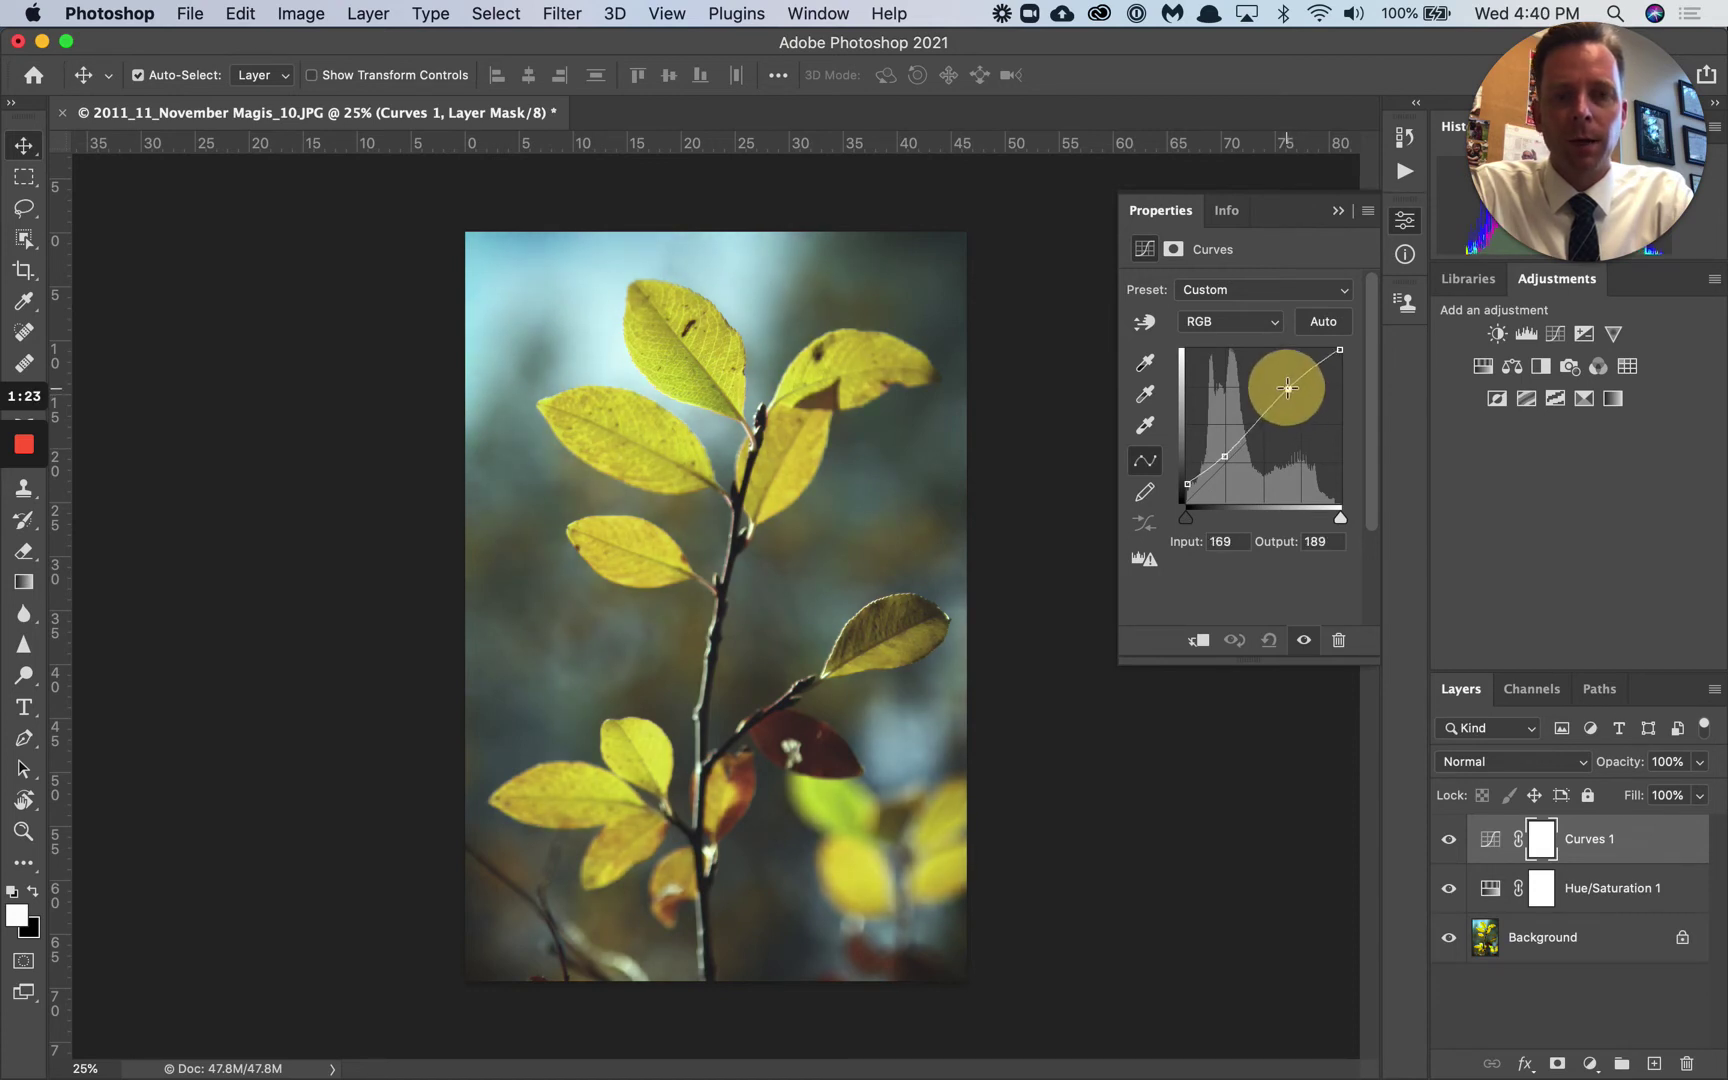
left_click(1449, 840)
left_click(1449, 840)
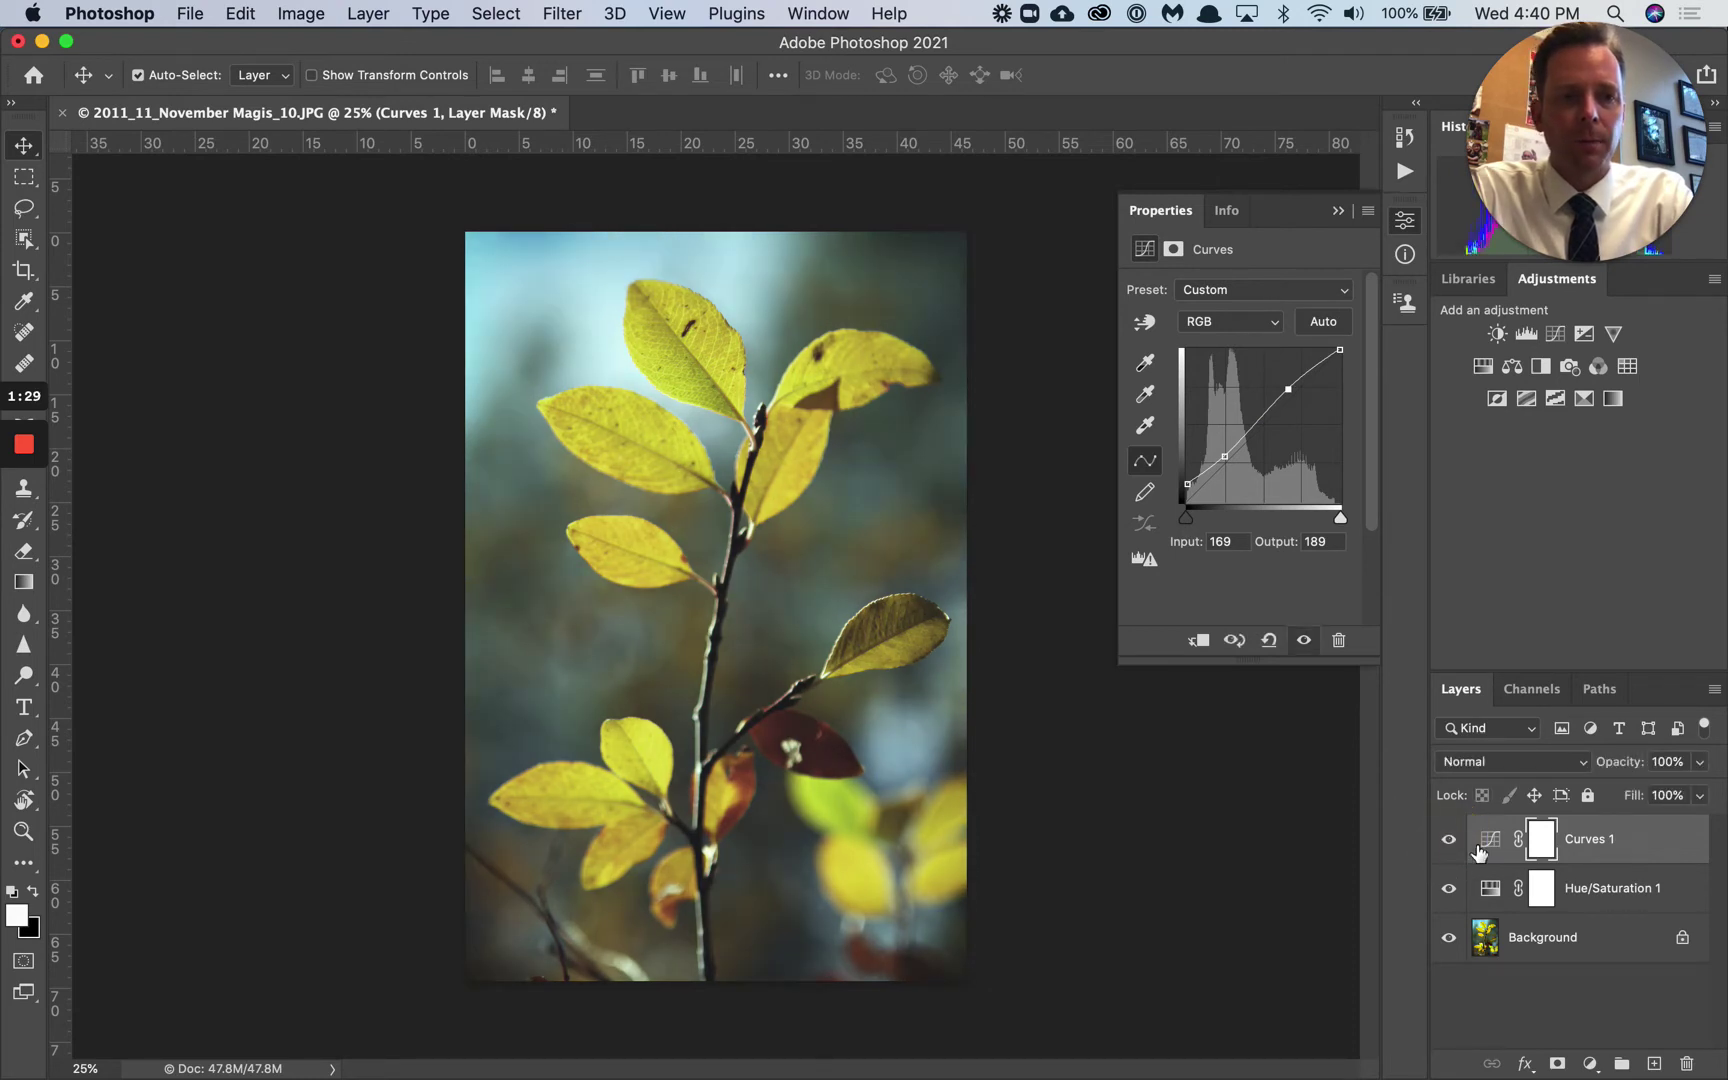
- Add a Solid Color fill layer above the Curves layer and try a pink, followed by the blue 4eabec, as its color
left_click(1590, 1063)
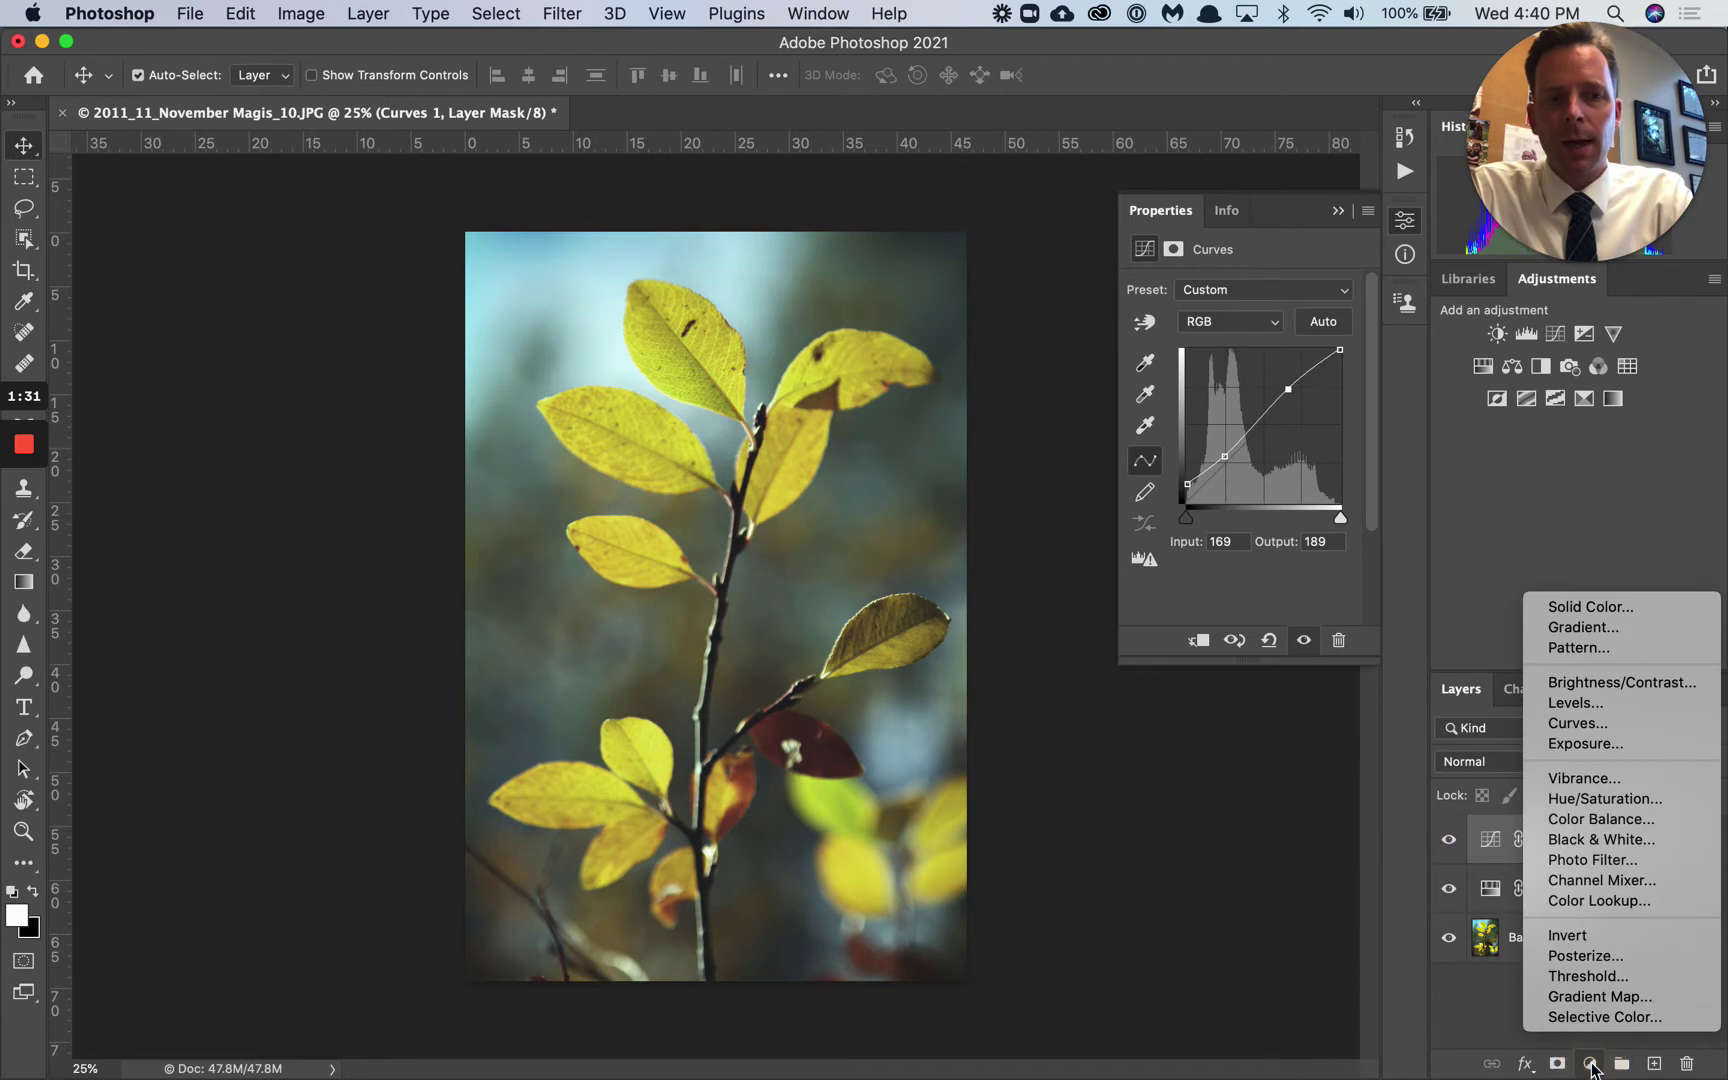
left_click(1590, 607)
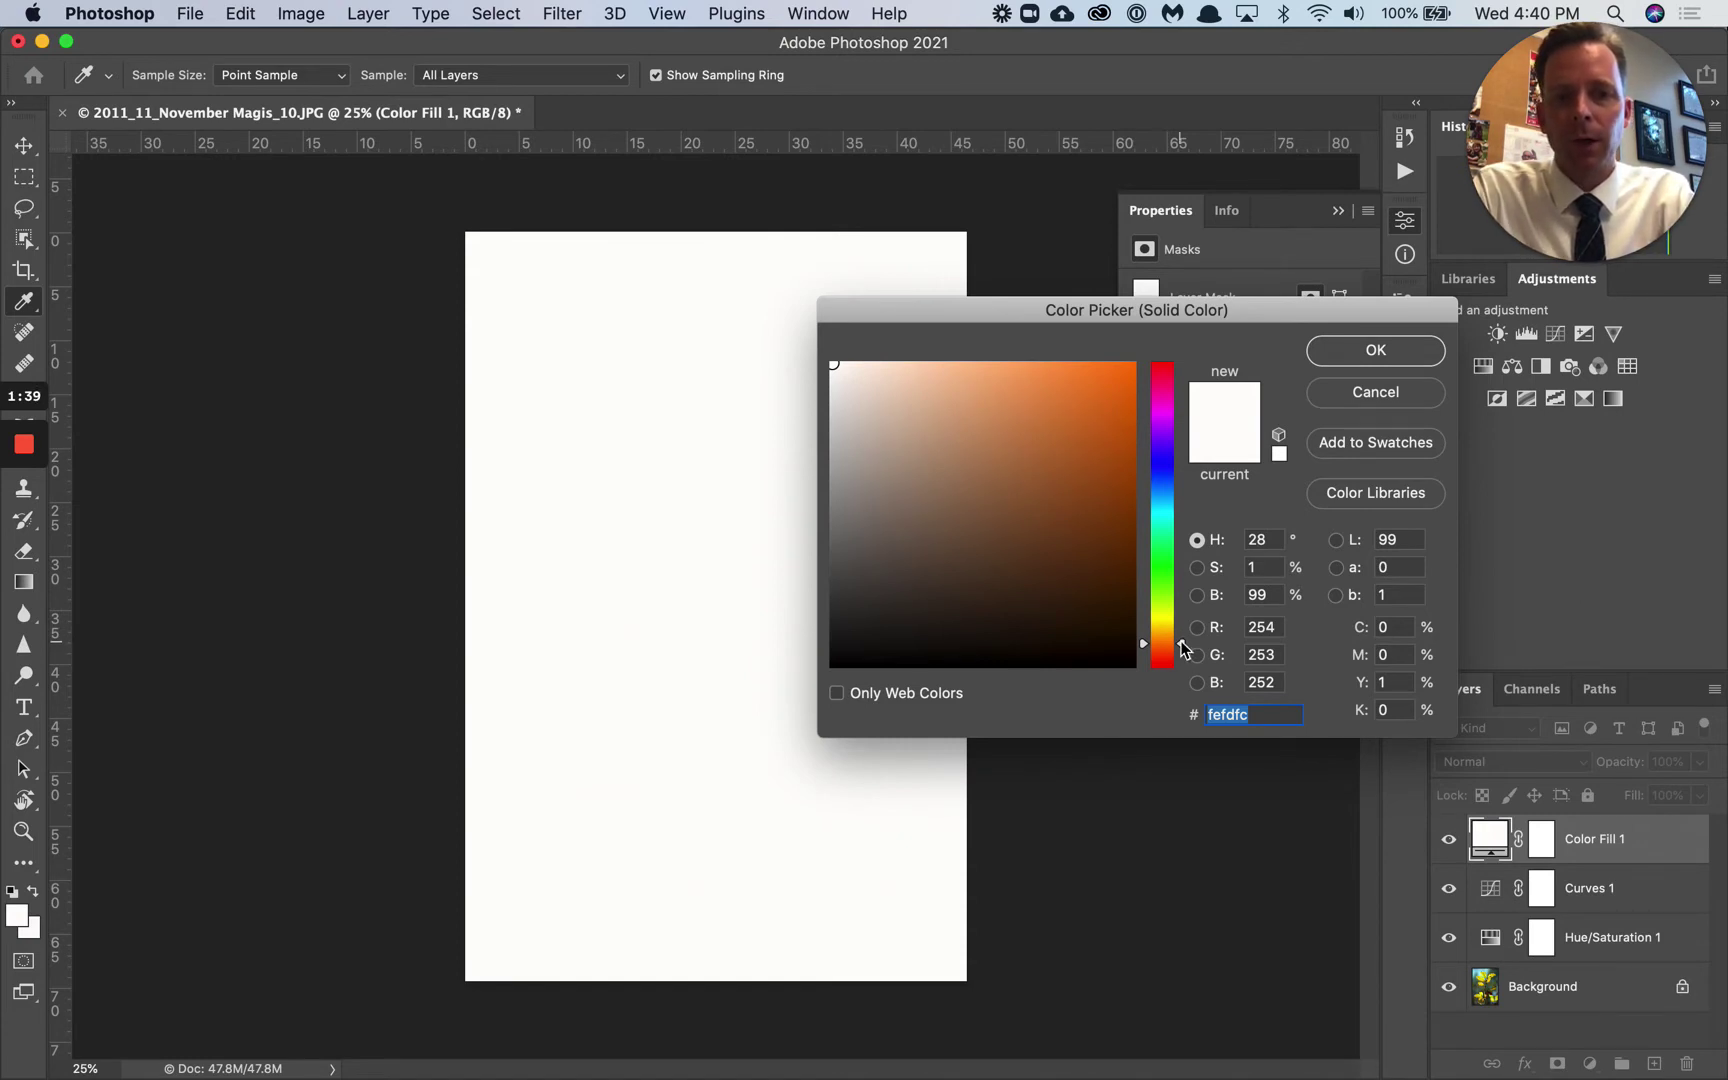
left_click_drag(1182, 648, 1183, 382)
left_click_drag(1062, 372, 1051, 374)
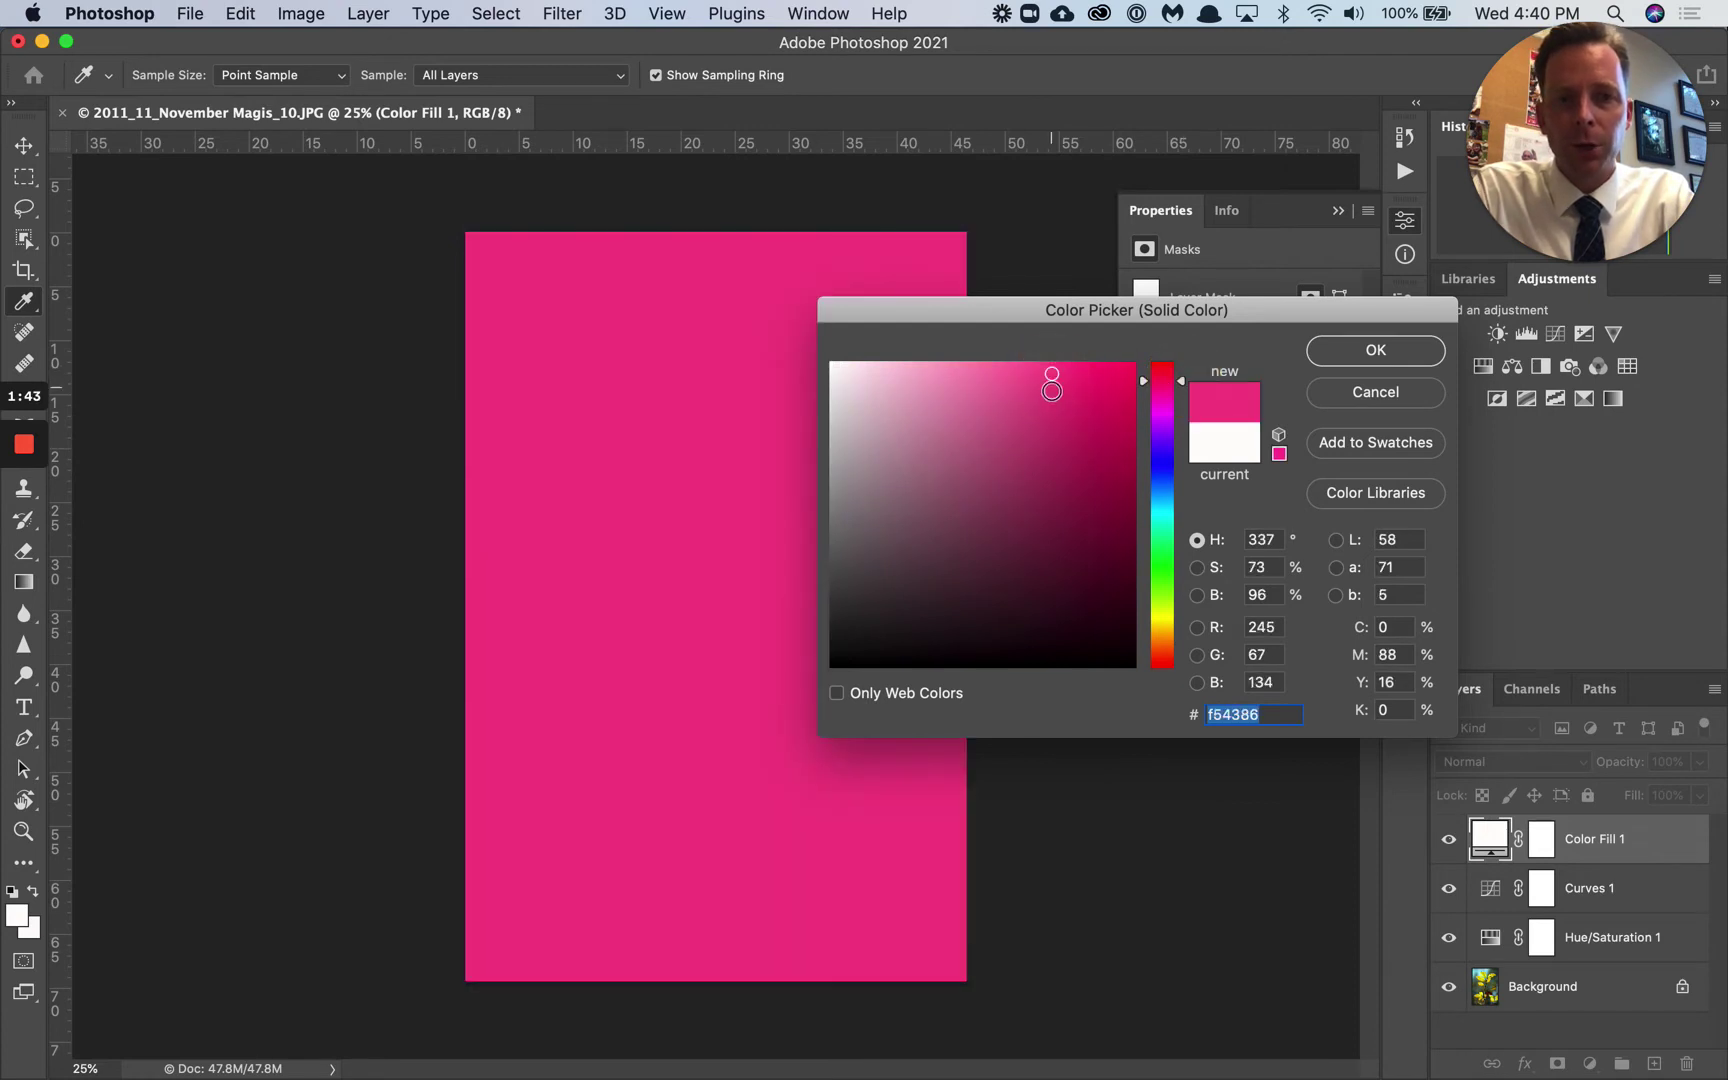
left_click_drag(1183, 379, 1183, 493)
left_click(1035, 382)
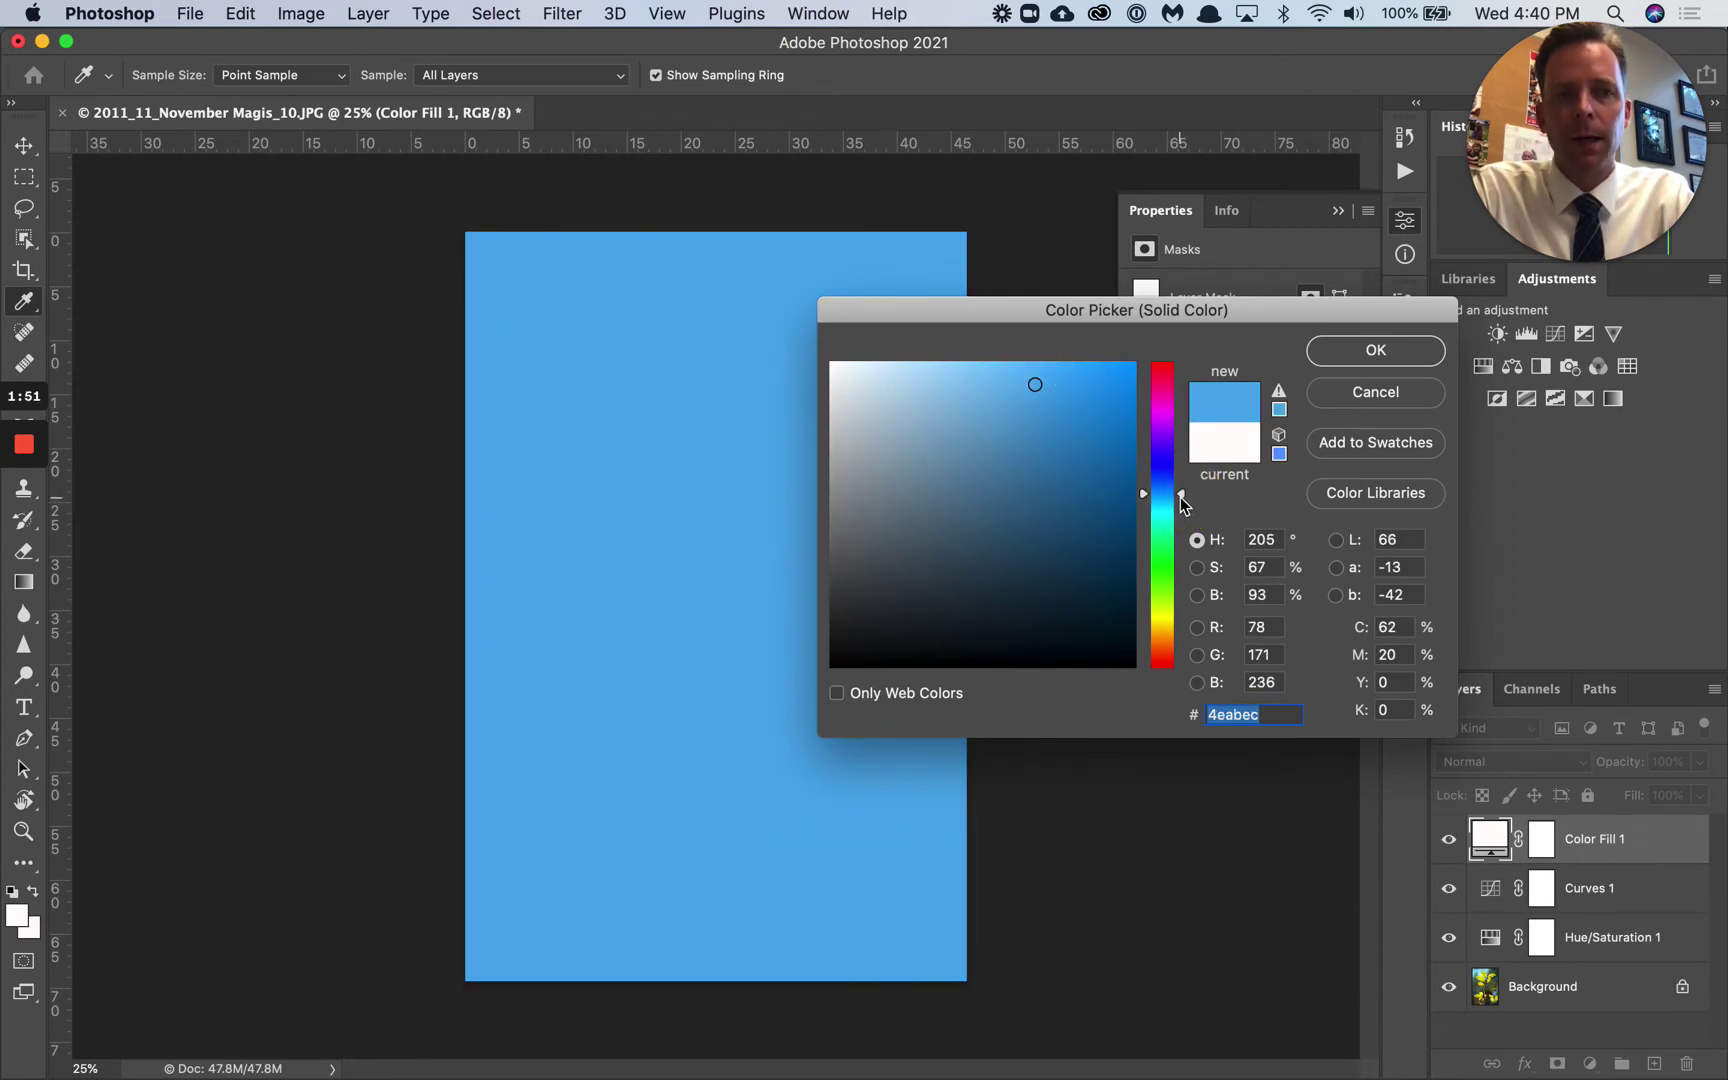
- Set the fill layer's color to the orange f87f4a and accept it
left_click_drag(1184, 500, 1184, 648)
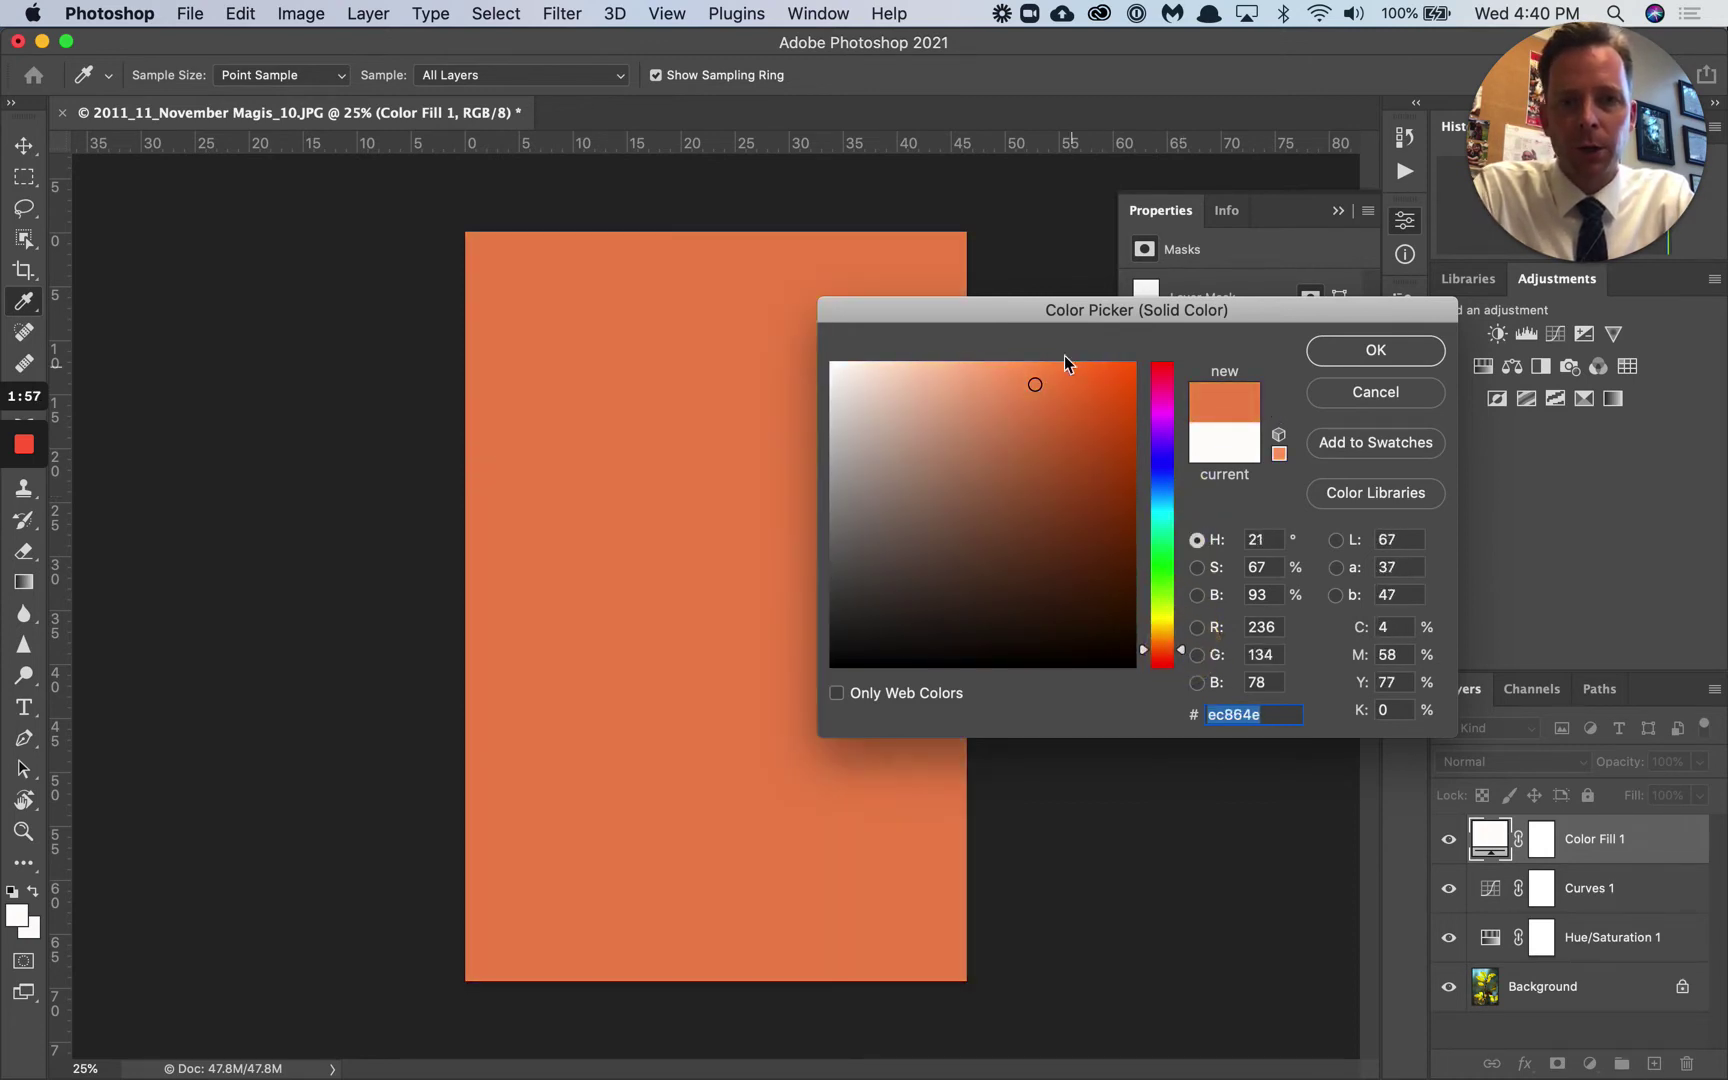
left_click(1044, 375)
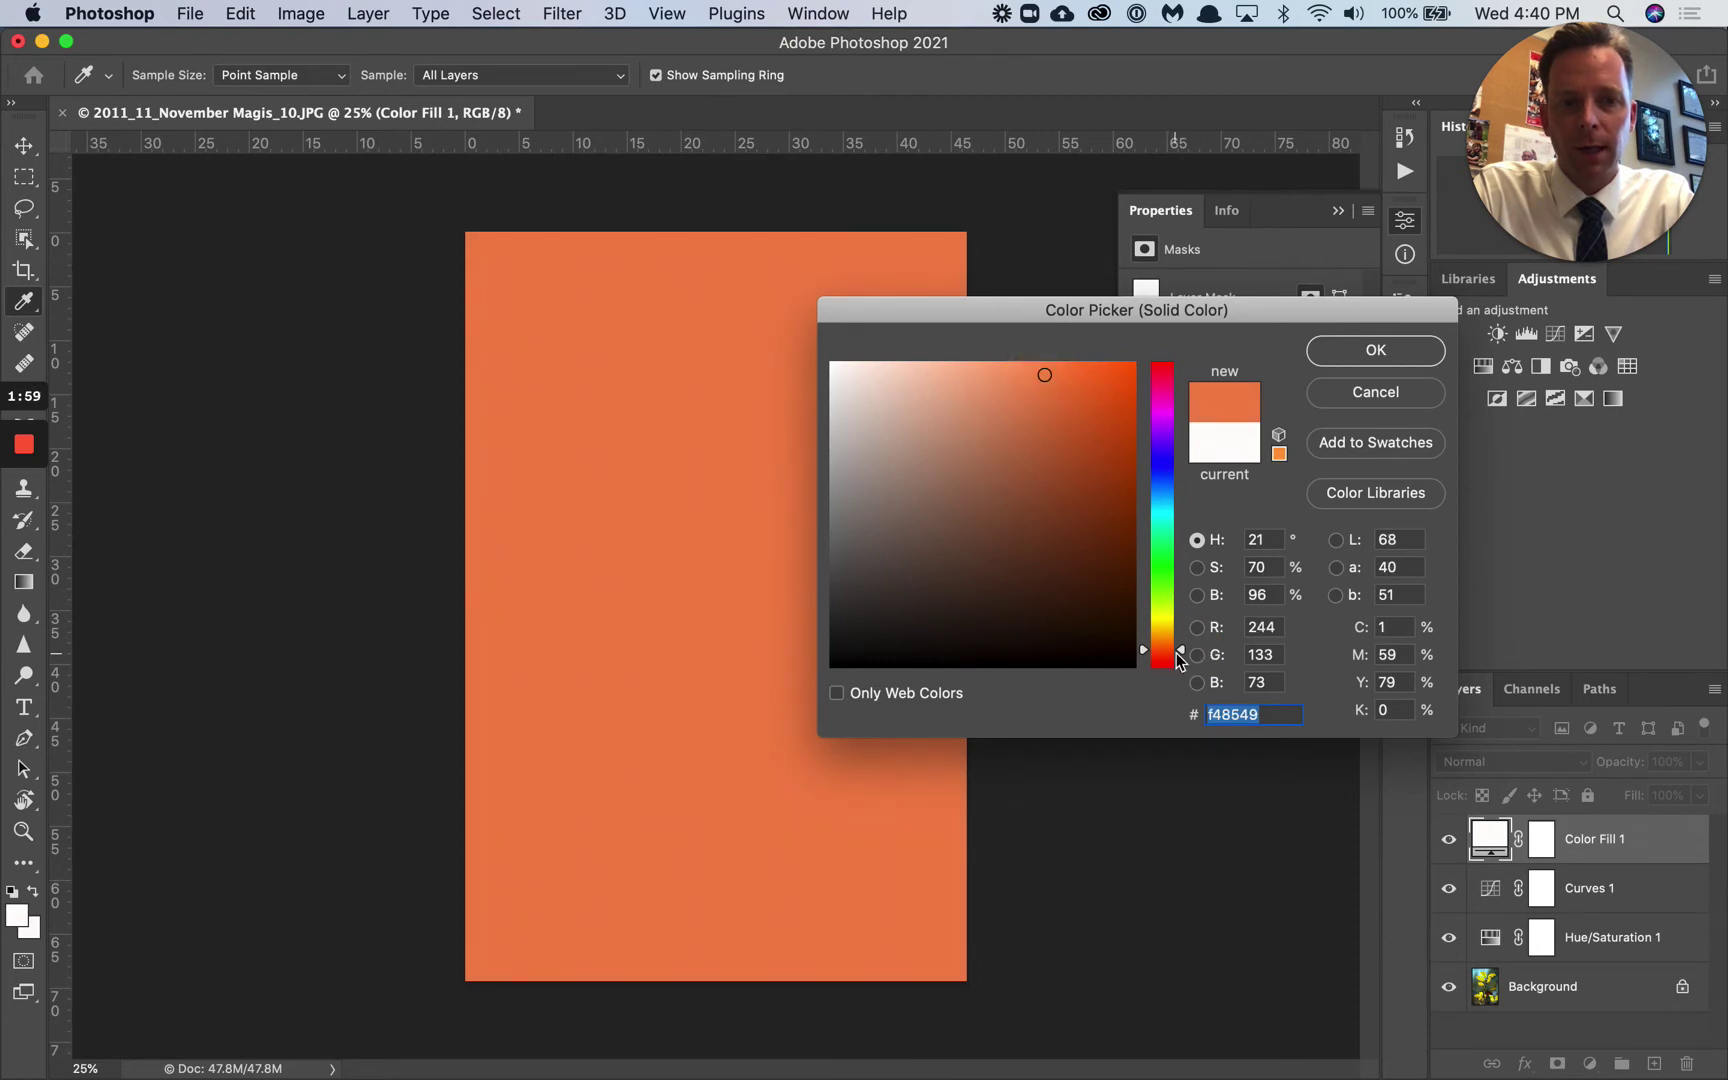
left_click_drag(1180, 658, 1182, 657)
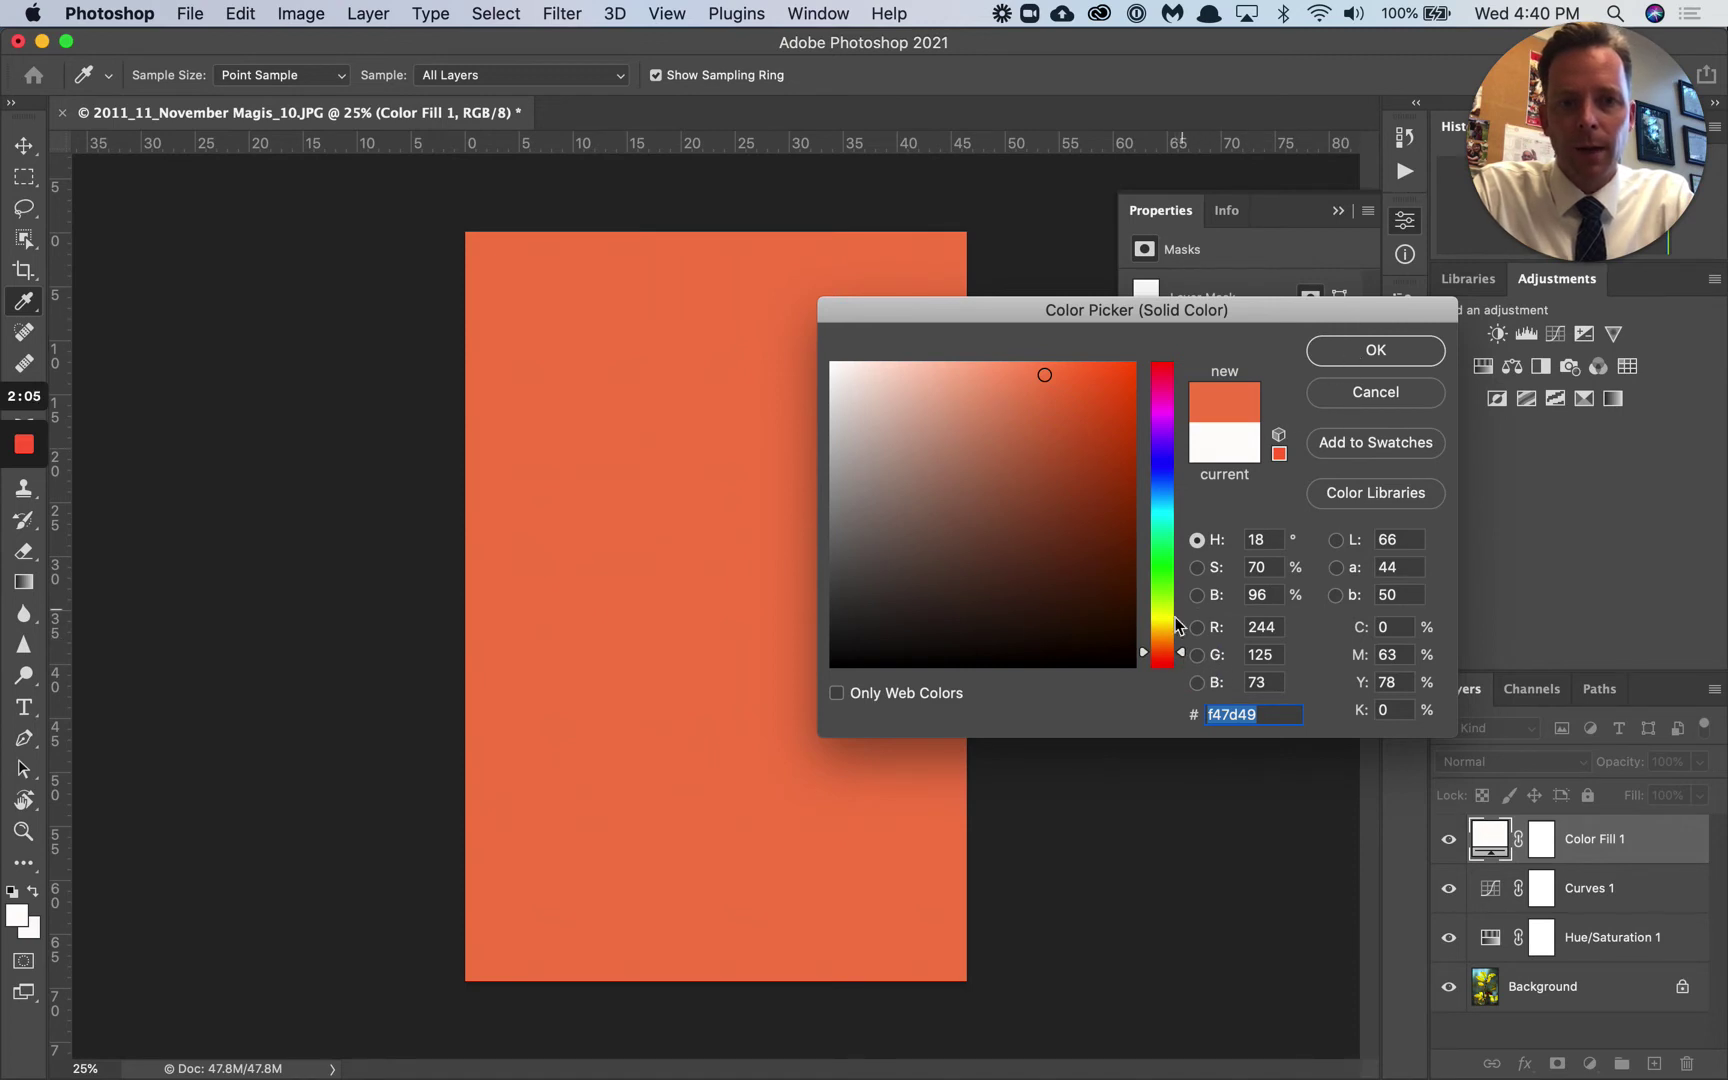
left_click(1048, 372)
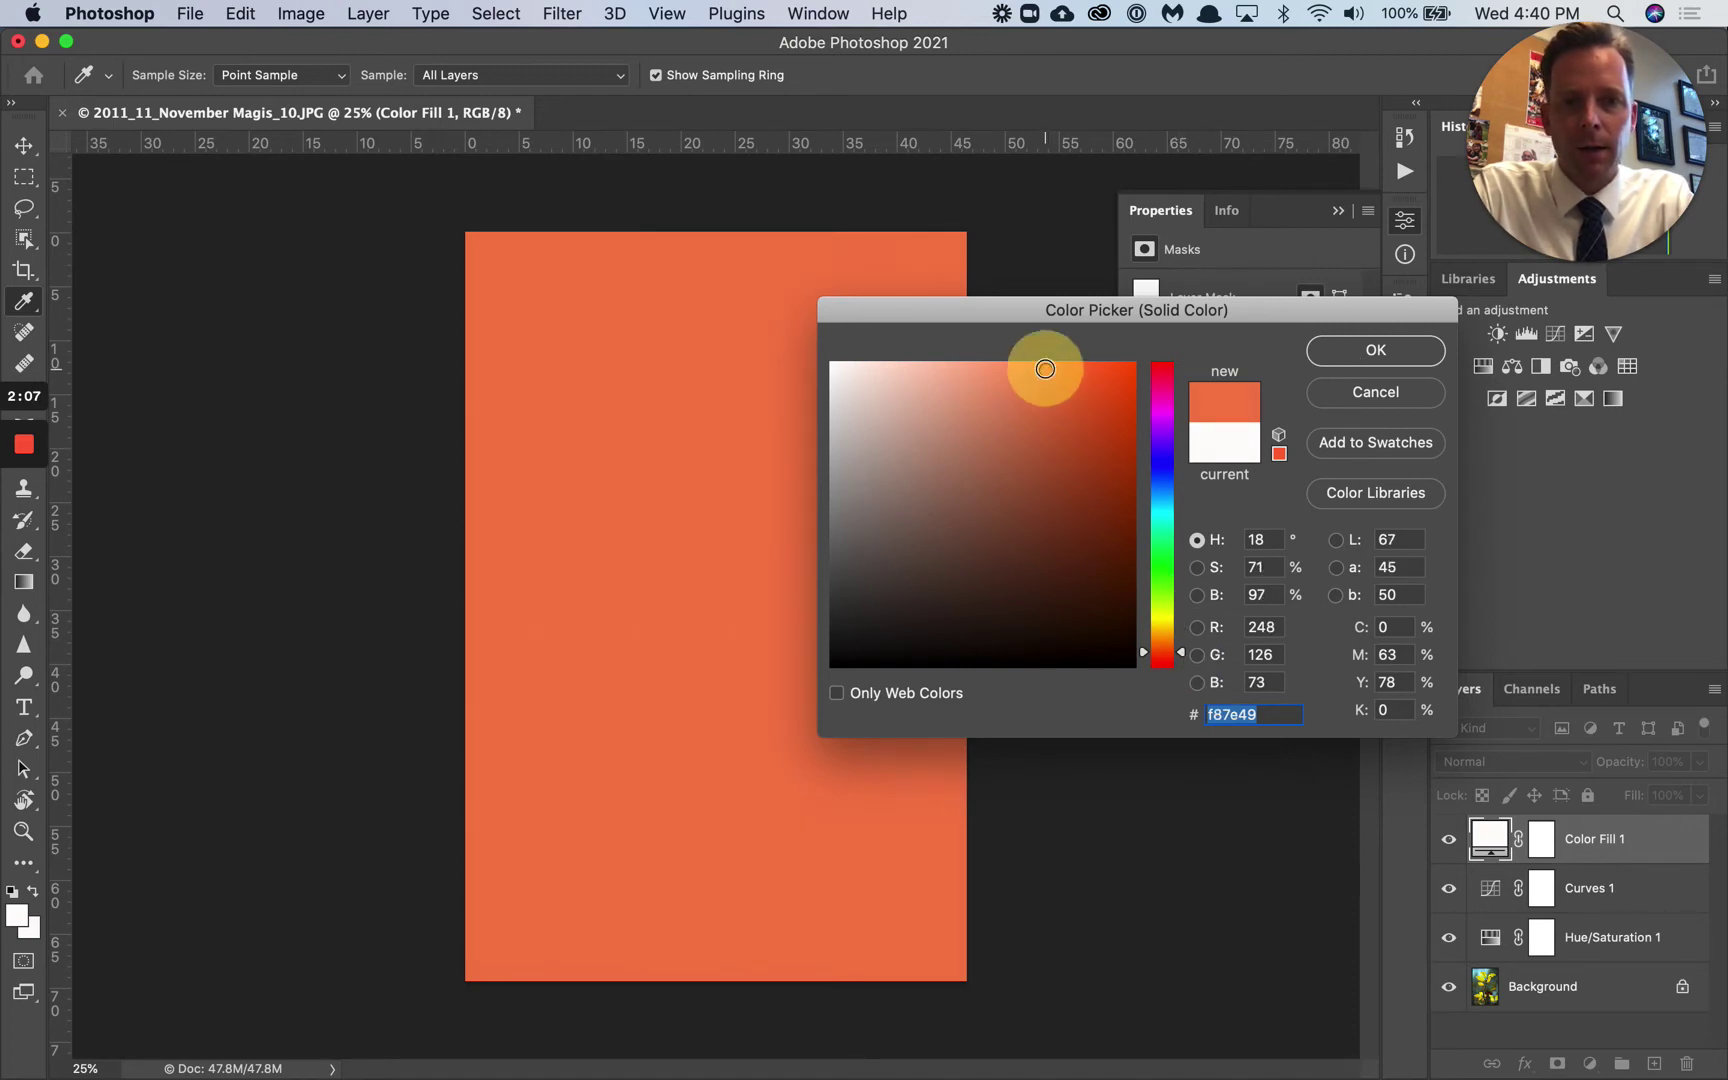
left_click(1043, 400)
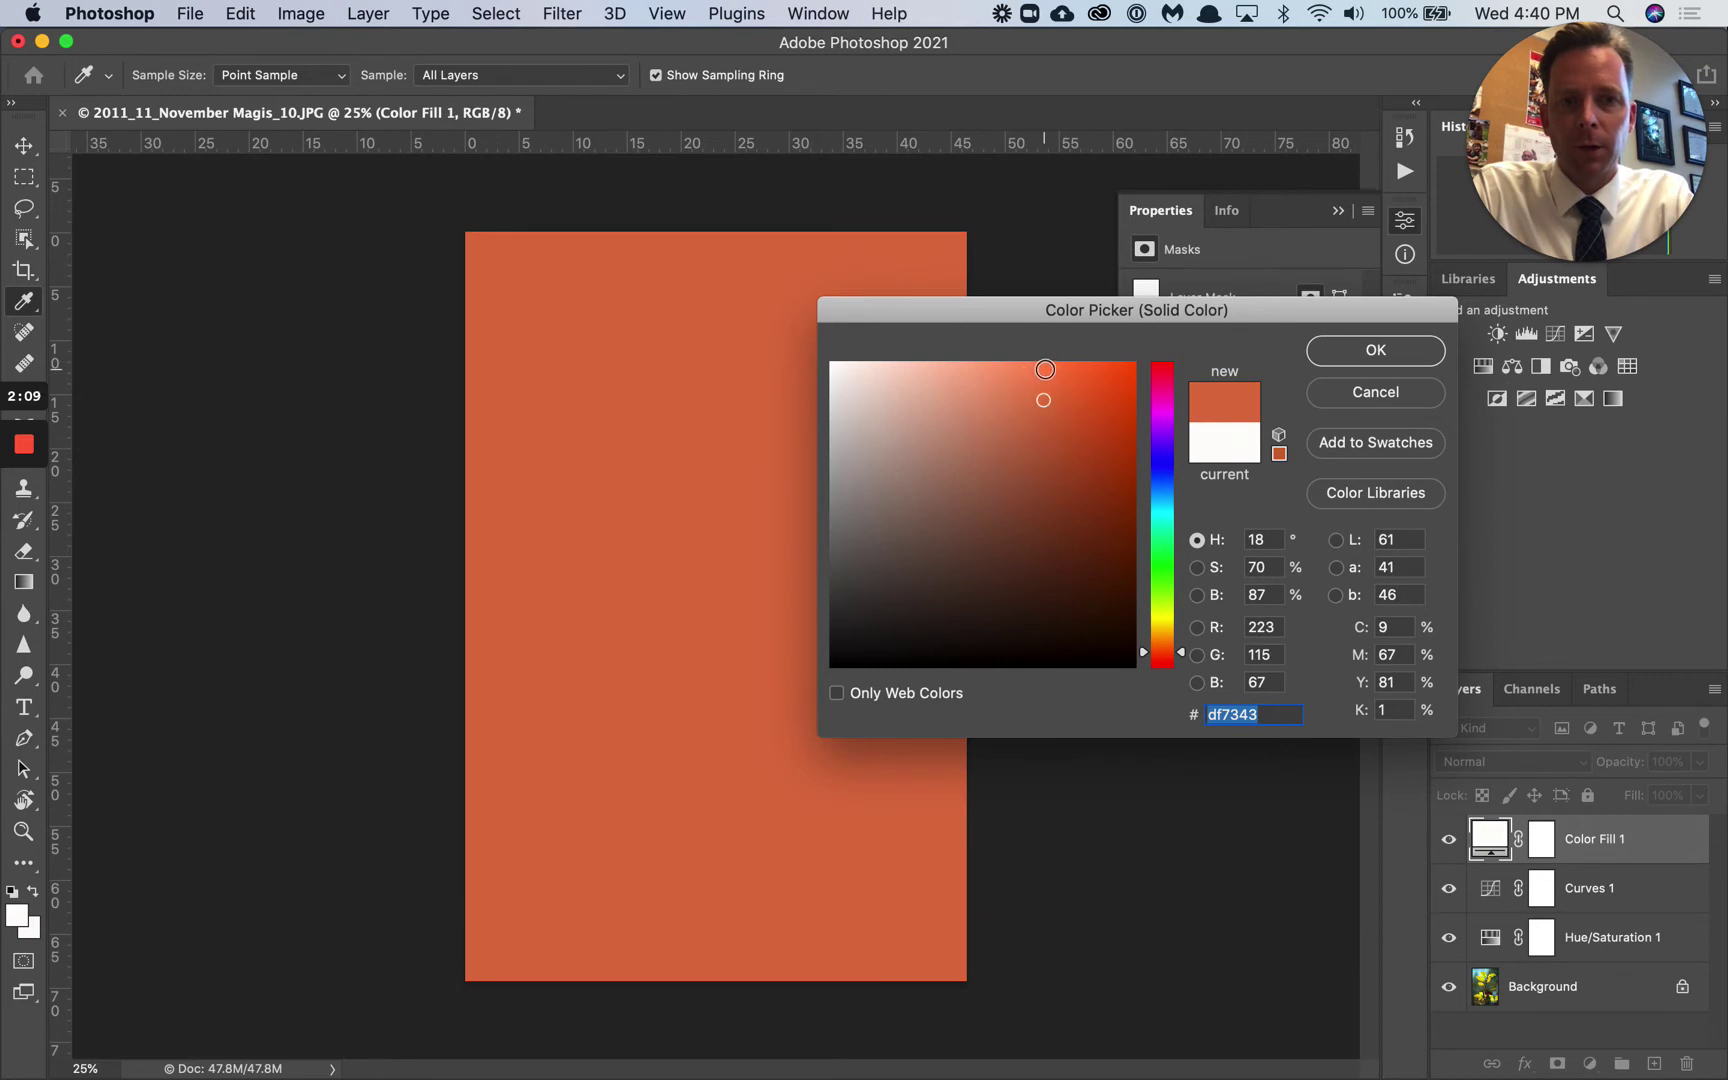
left_click(1045, 370)
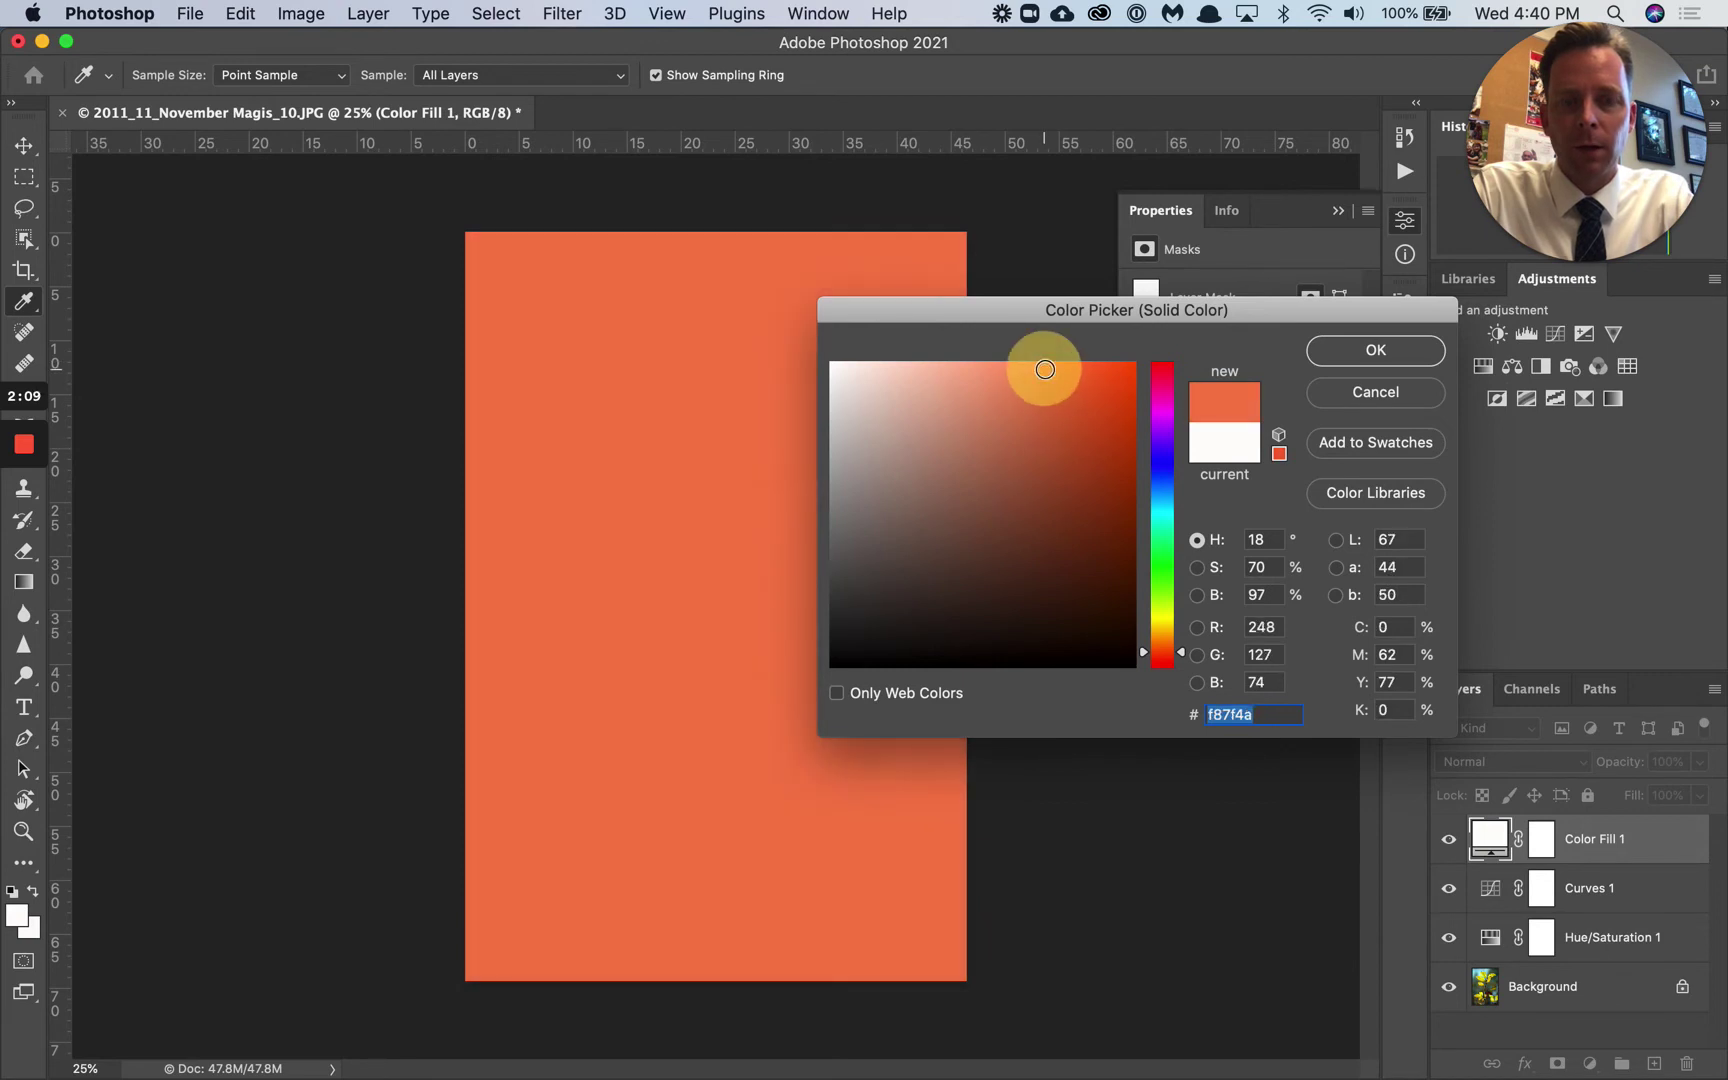
left_click(1375, 351)
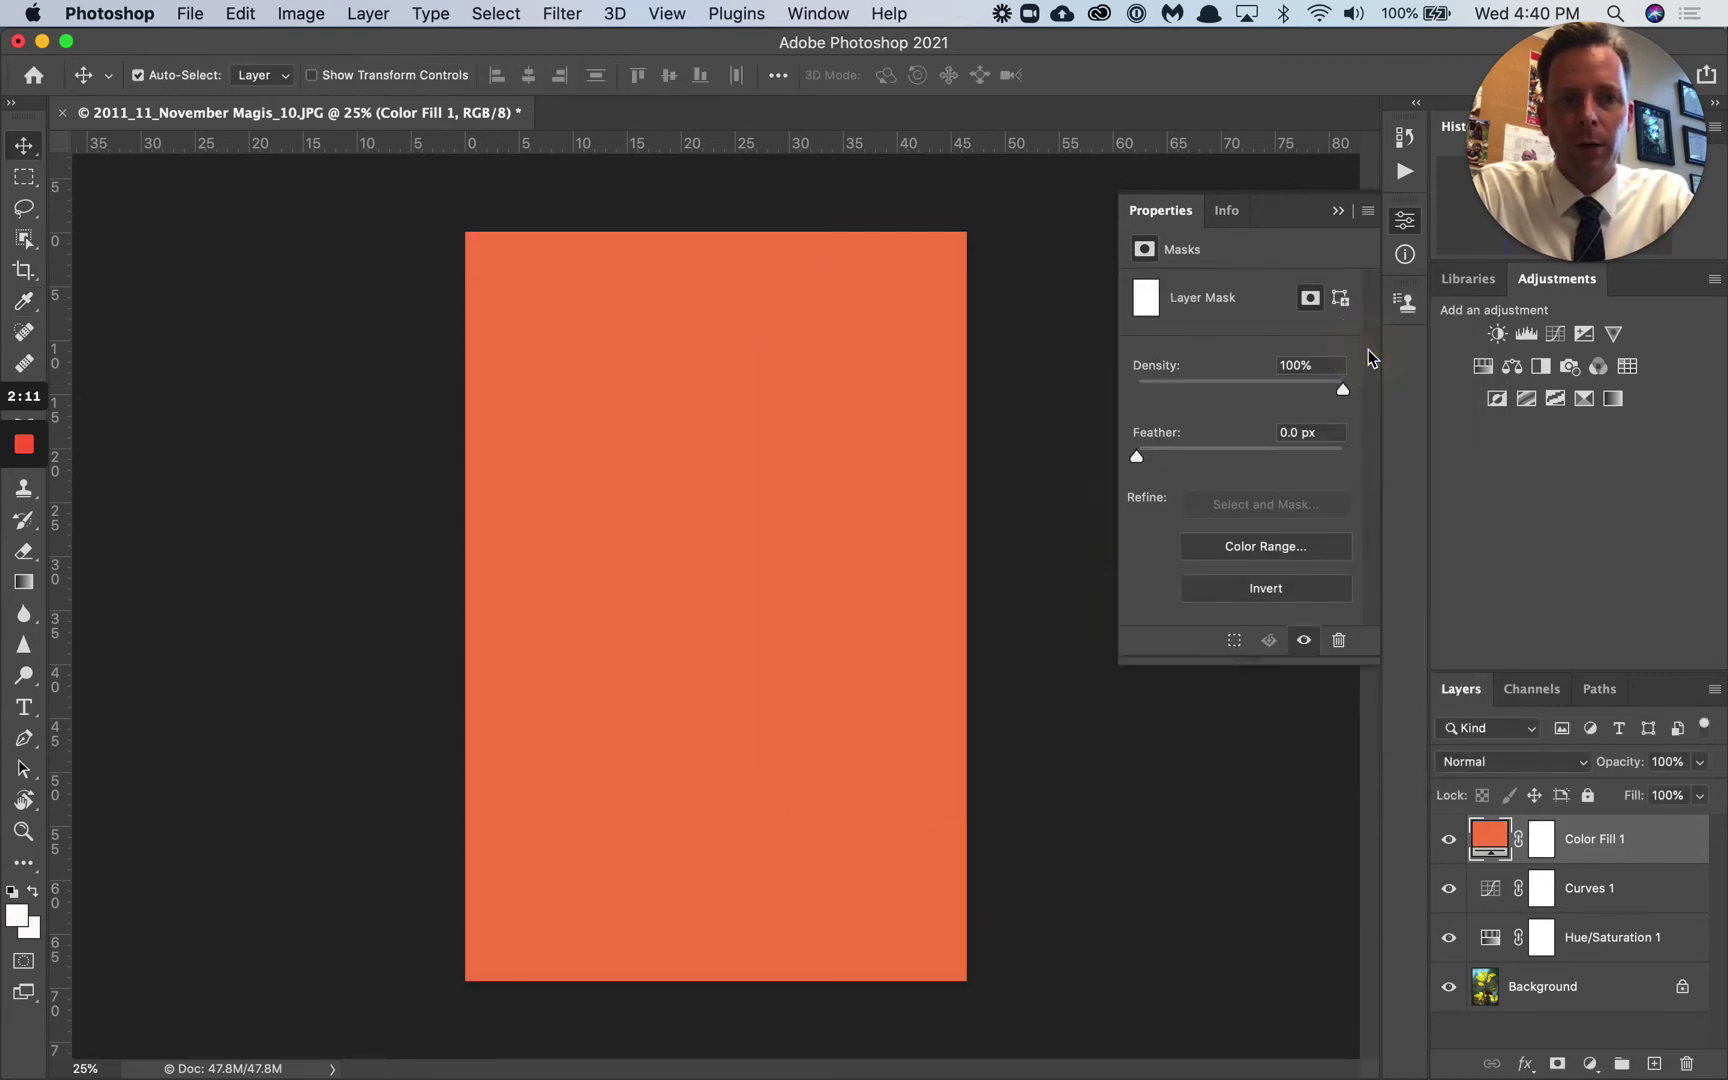
- Set the orange fill layer's blend mode to Soft Light and its opacity to 37%
left_click(1585, 765)
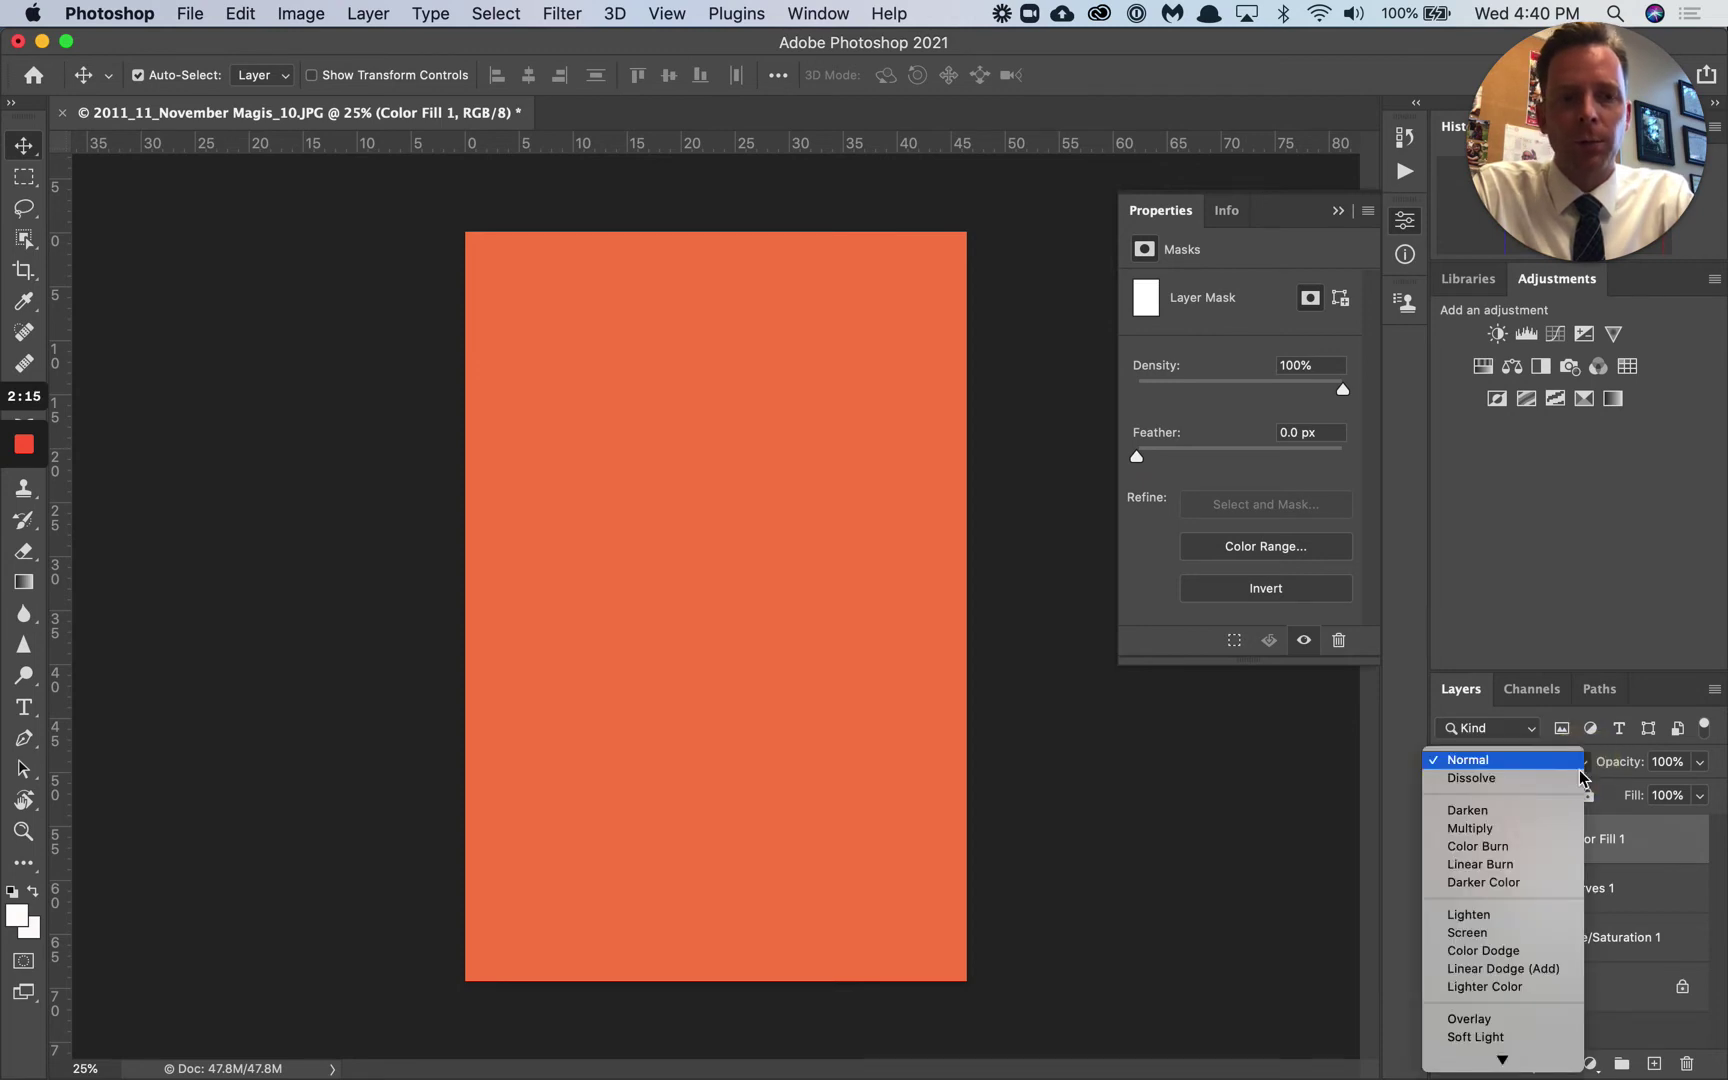
scroll(1500, 925, "down", 3)
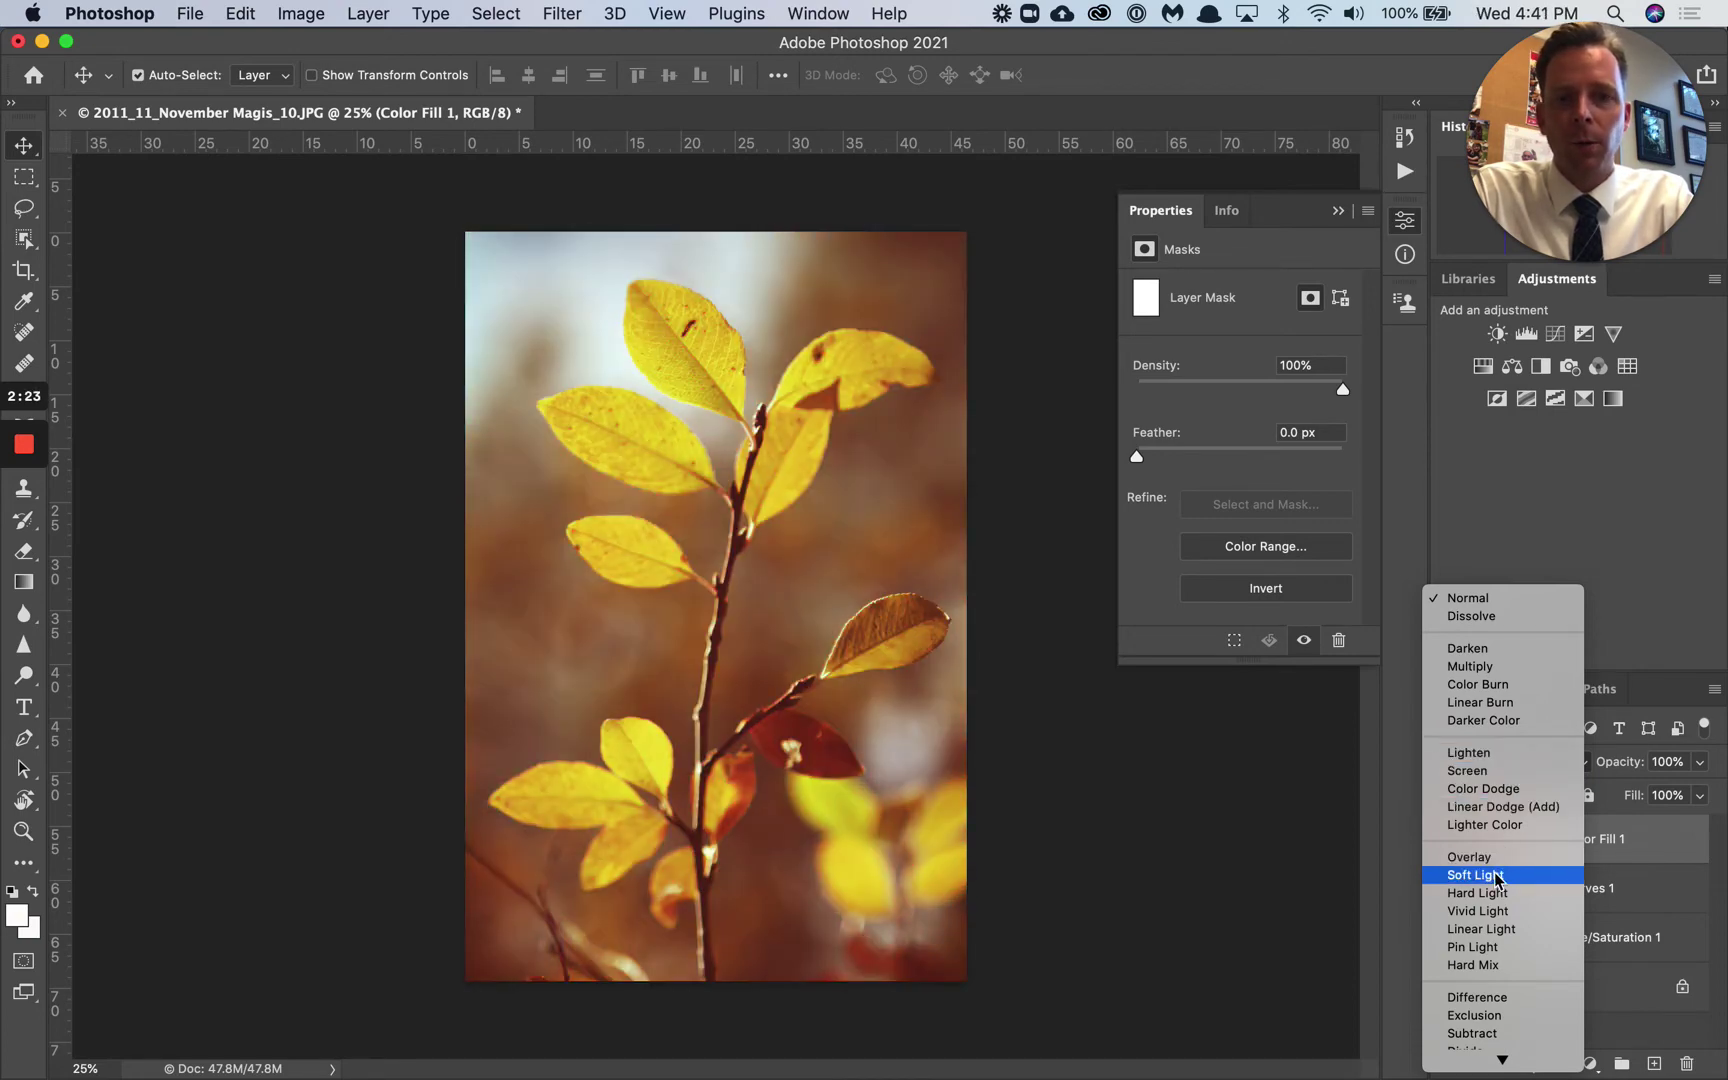
left_click(1497, 877)
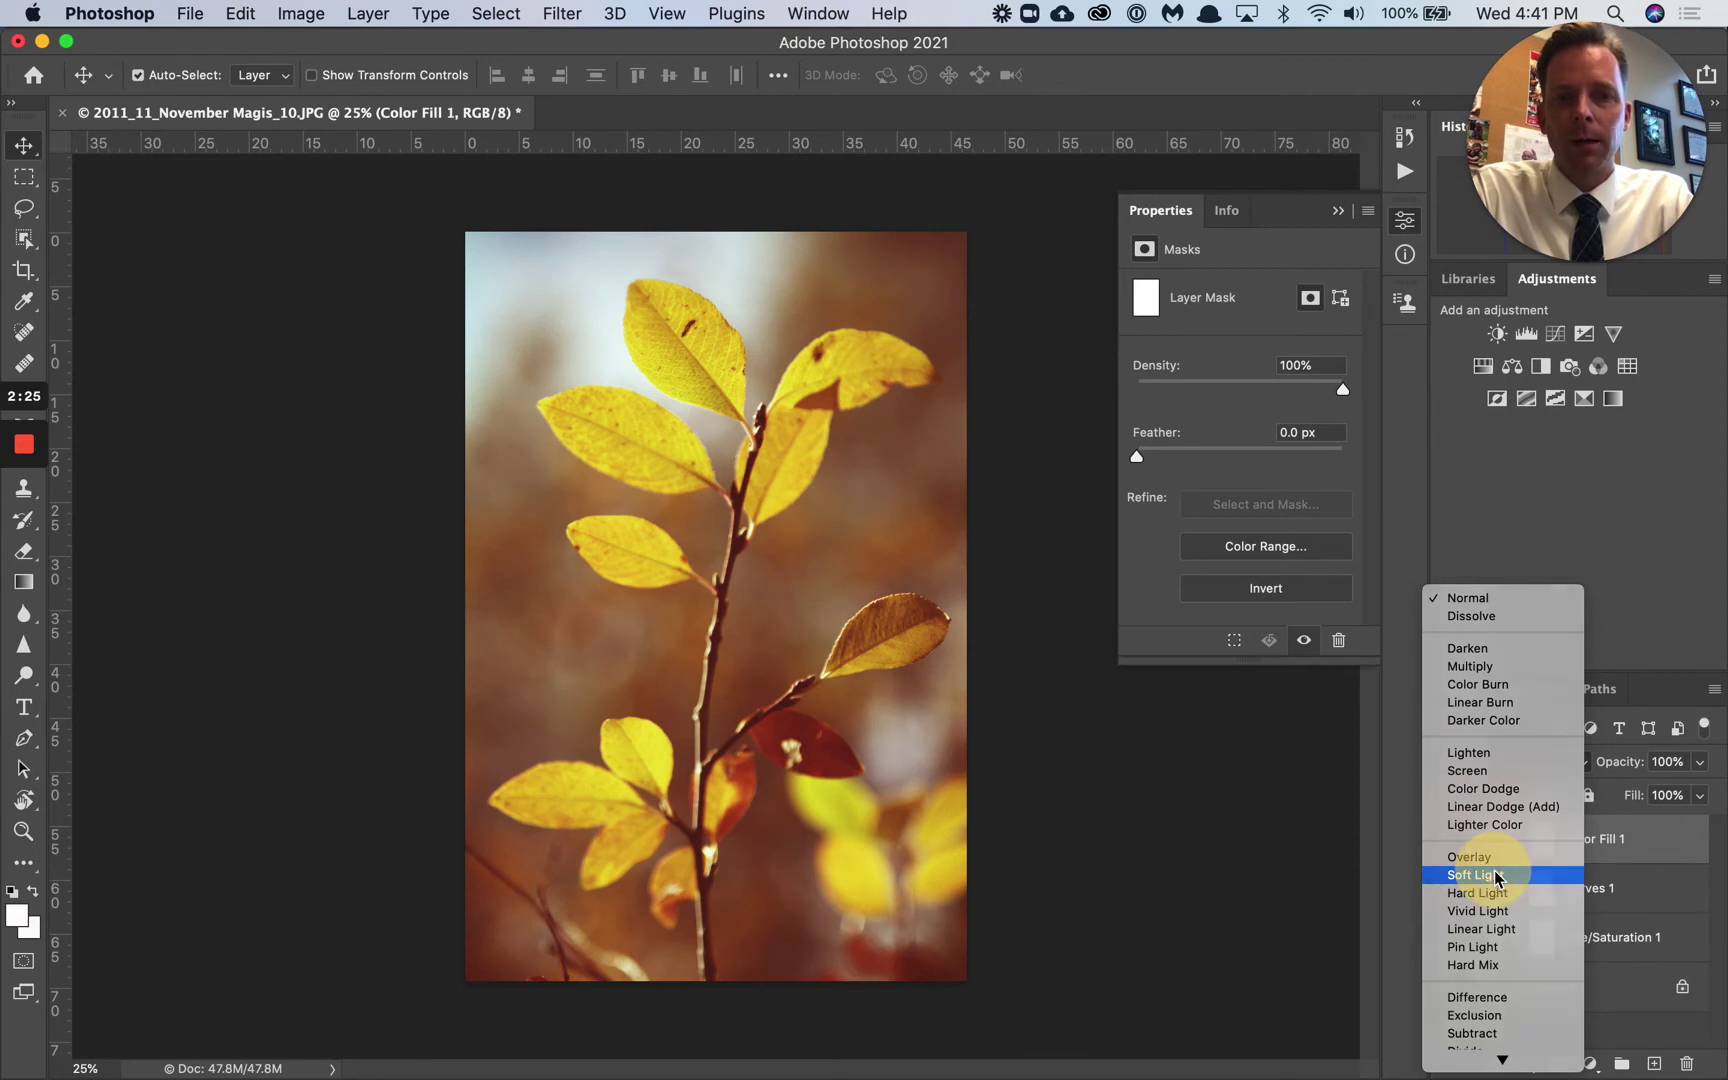
left_click(1700, 761)
left_click_drag(1704, 790, 1631, 803)
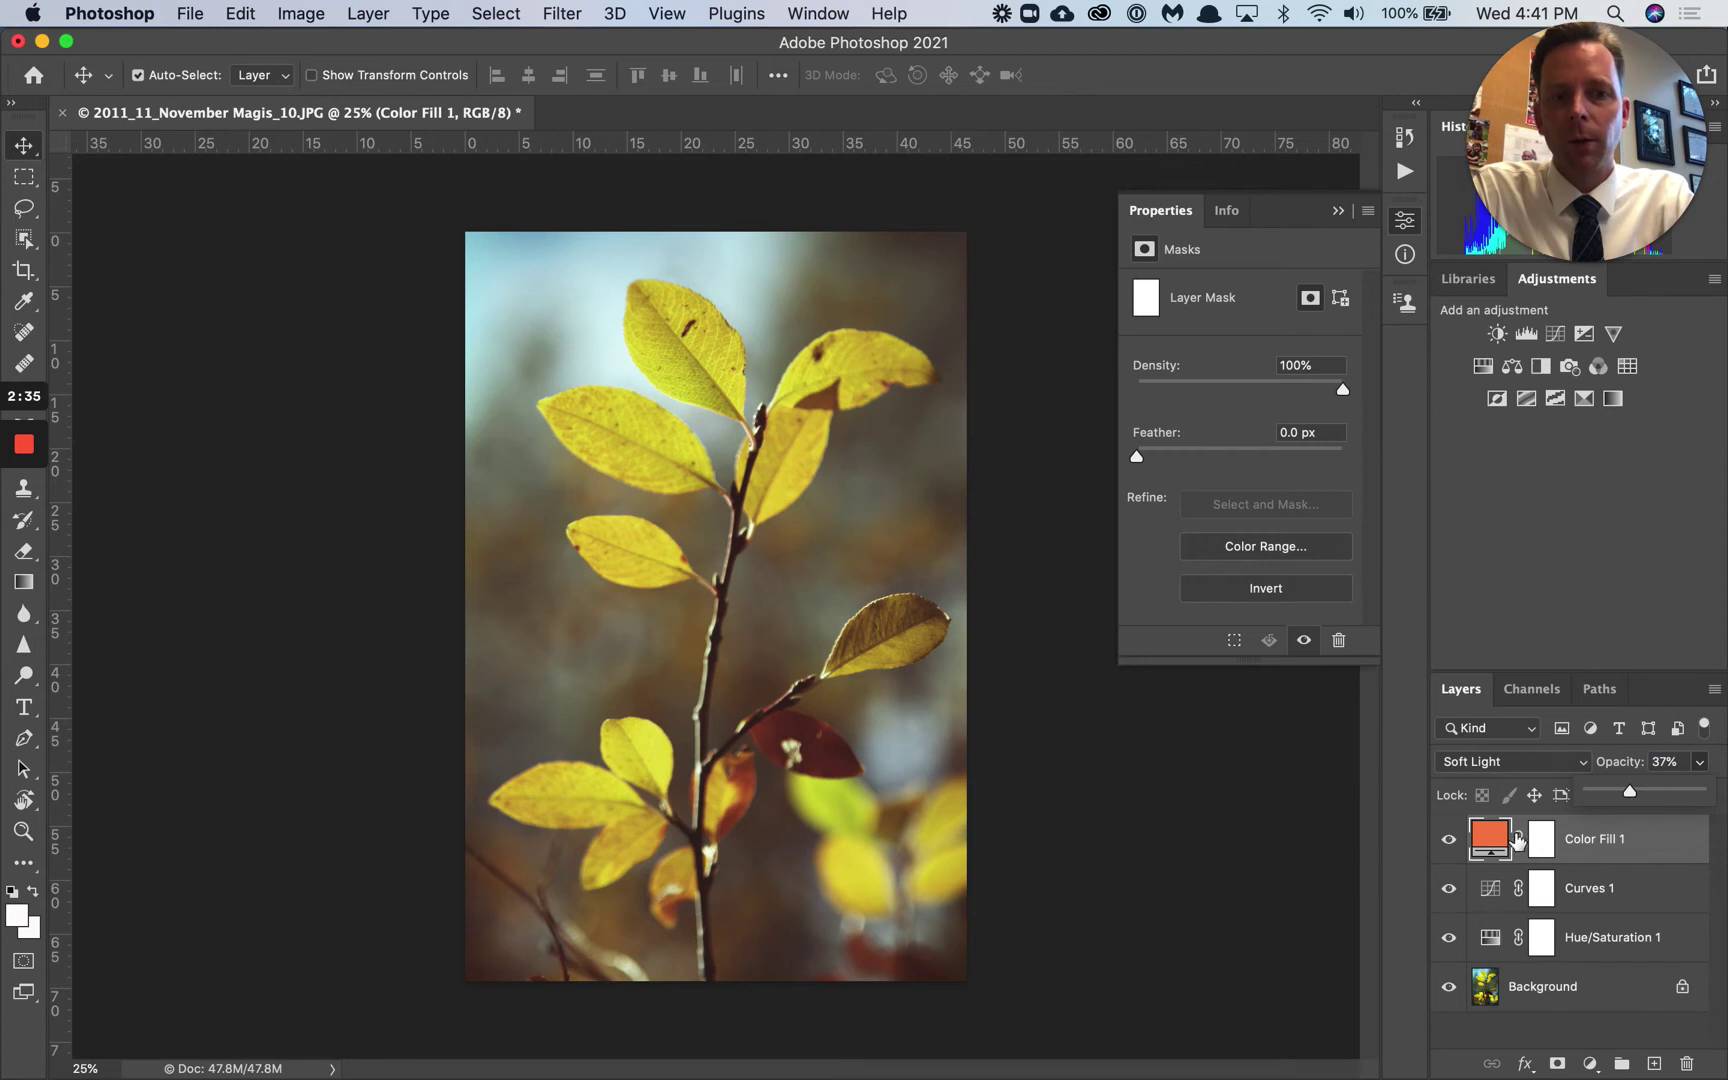
- Change the orange fill layer's blend mode to Lighten and its opacity to 25%
left_click(1581, 767)
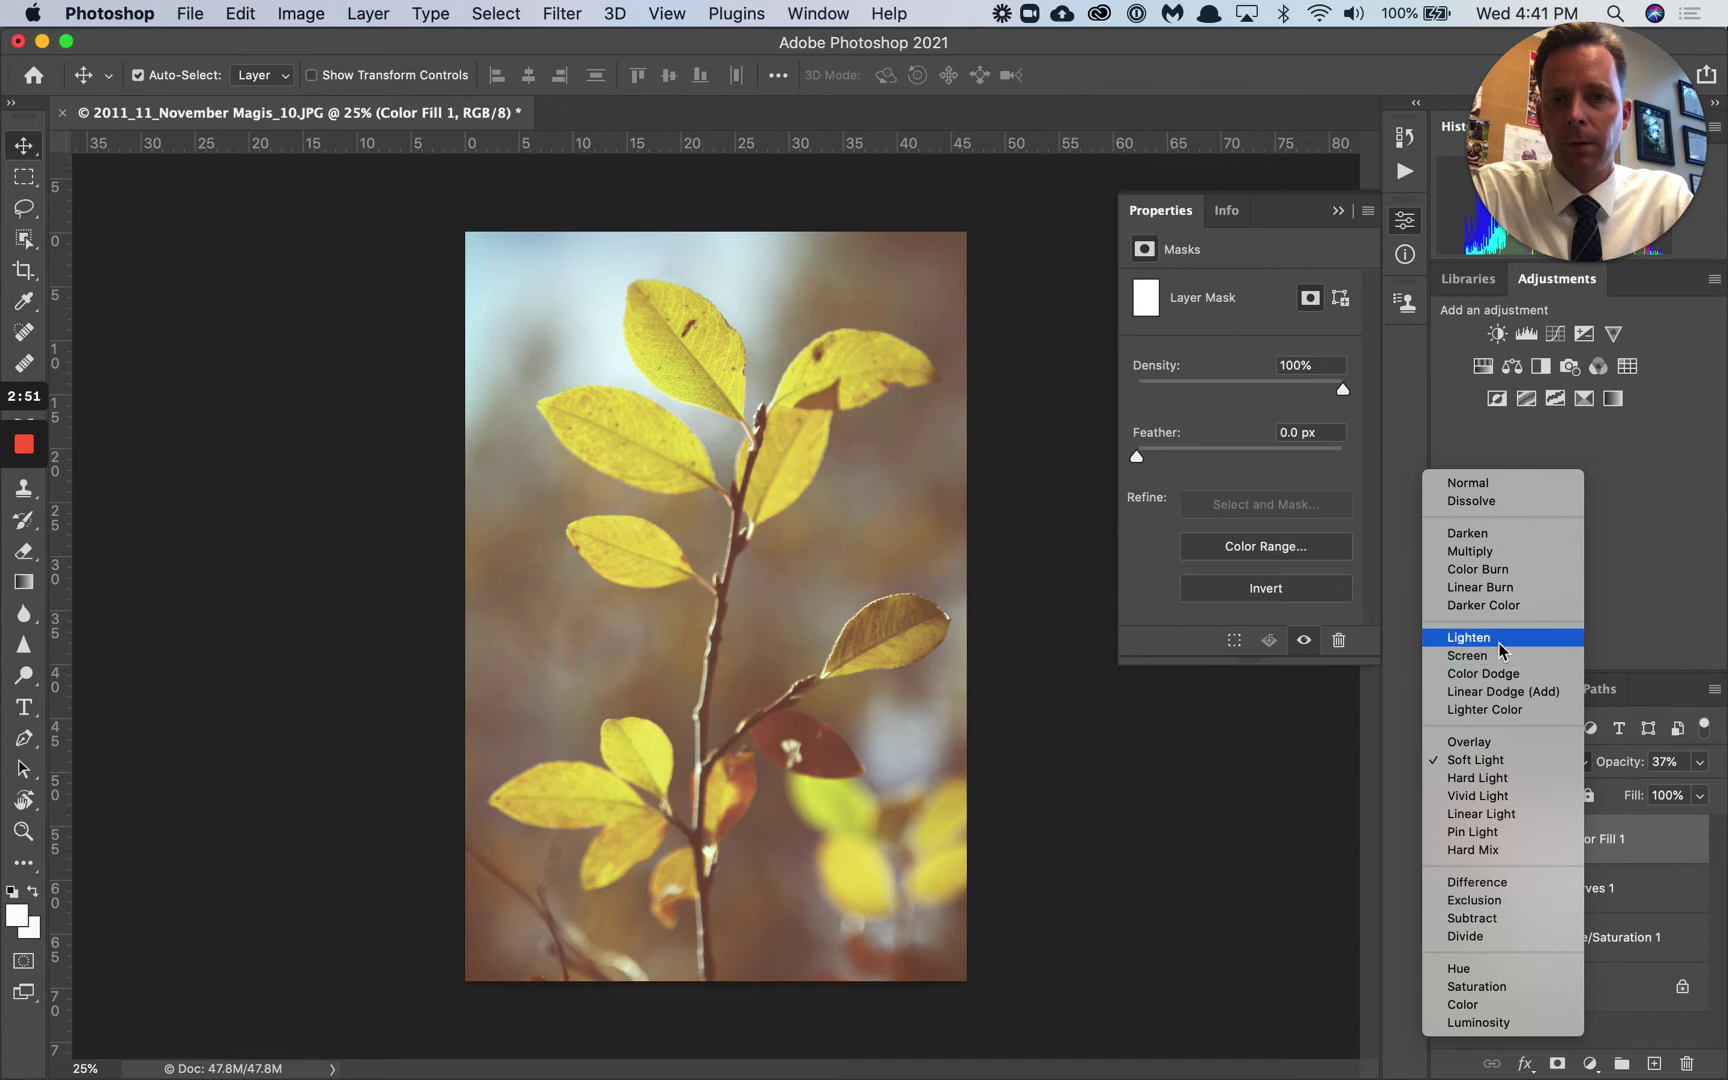
left_click(1505, 641)
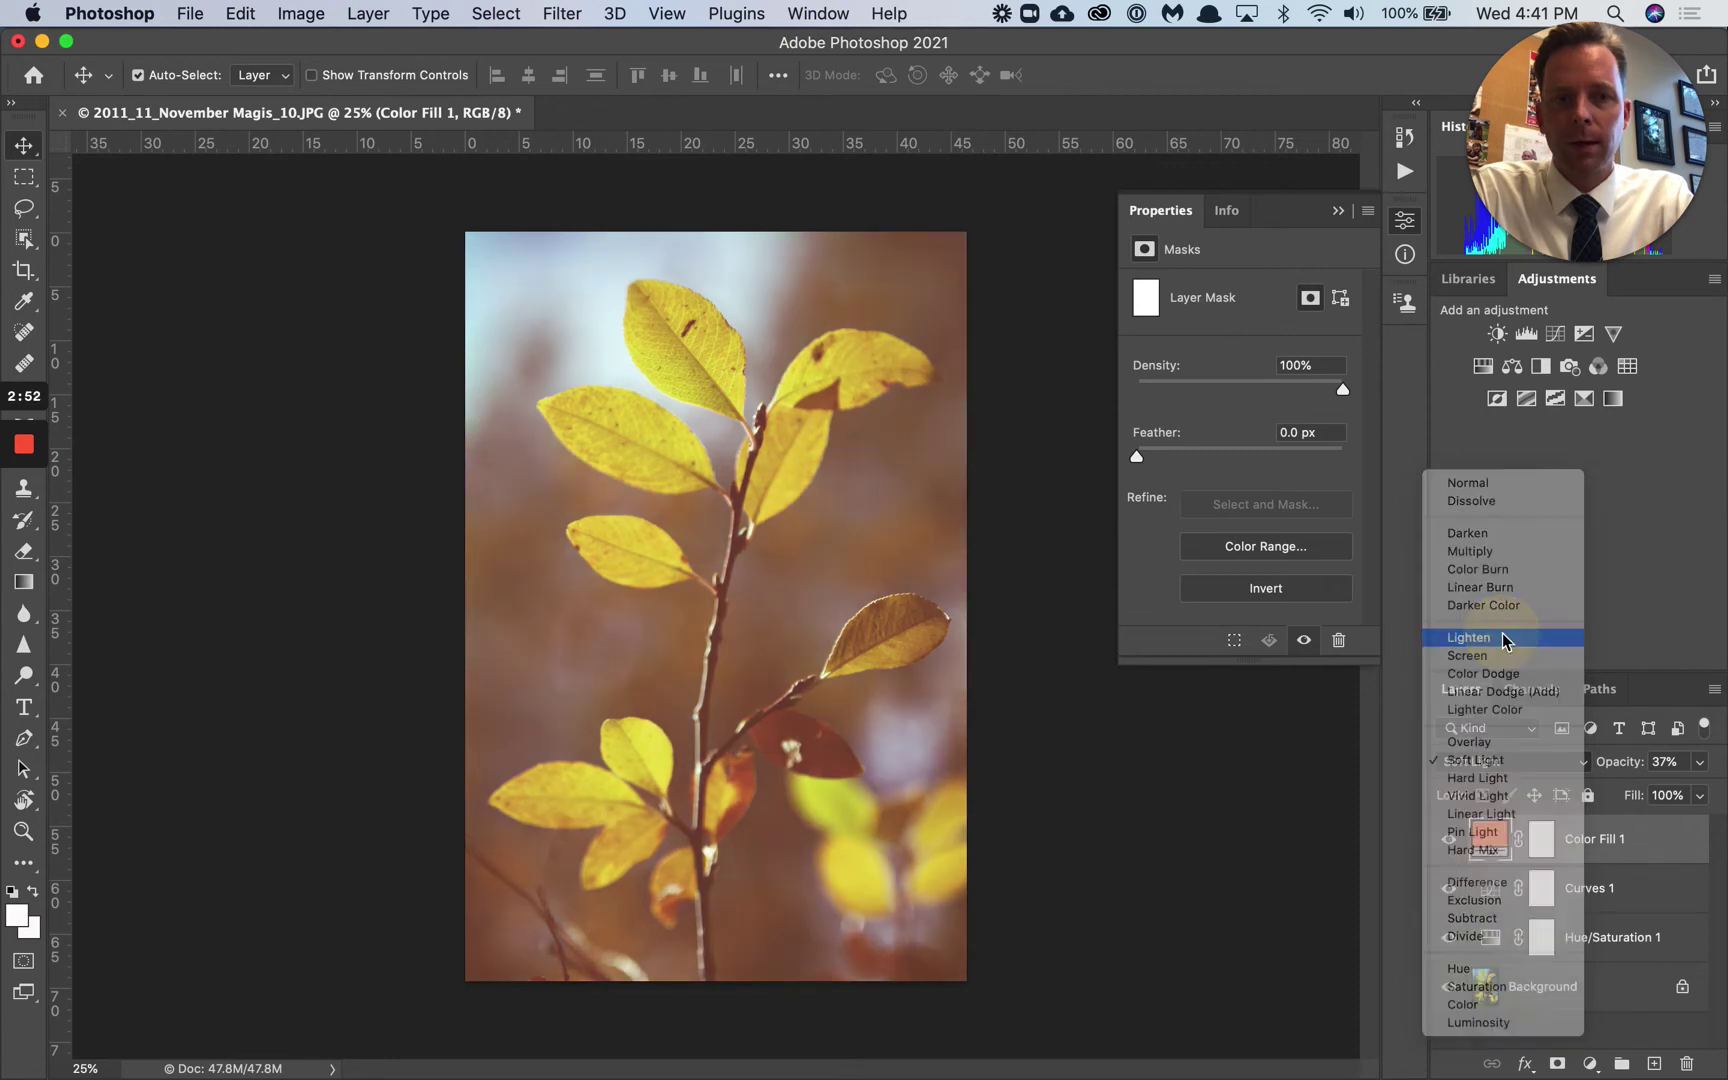
left_click(1699, 762)
left_click_drag(1641, 793, 1628, 798)
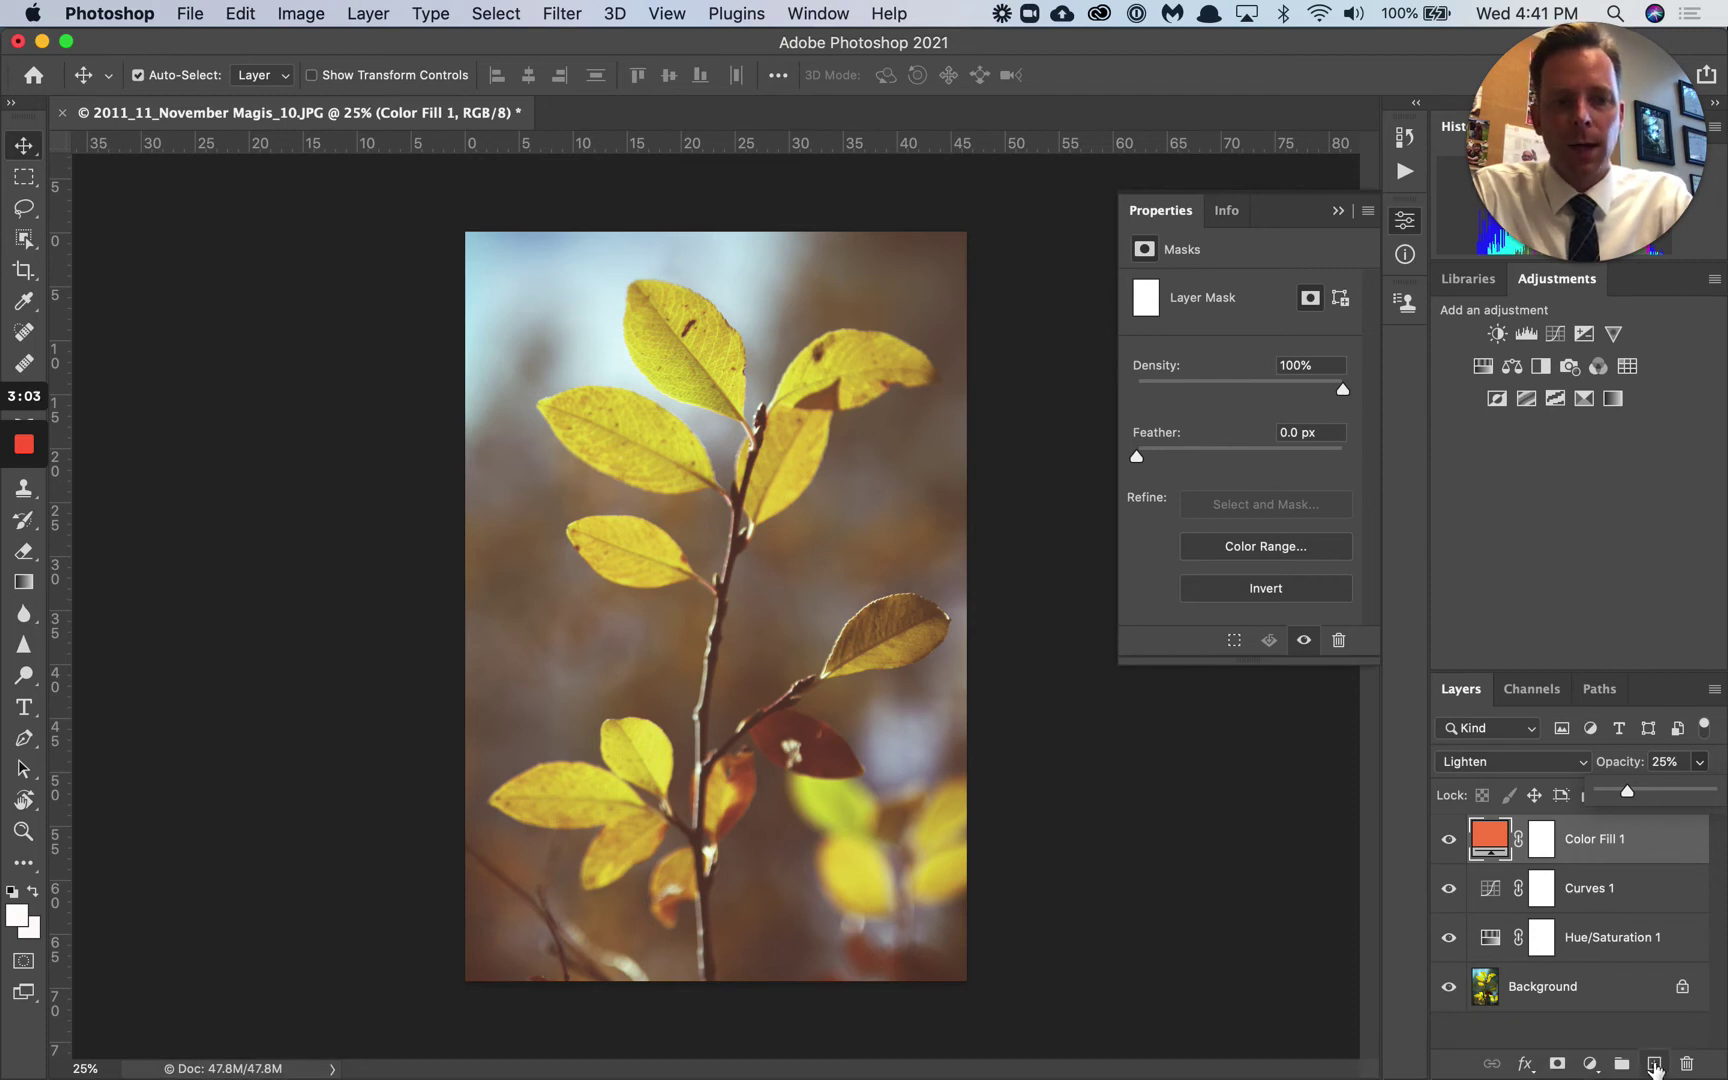
- Create a new layer above the orange fill layer and fill it with White in Normal mode at 100% opacity
left_click(1655, 1066)
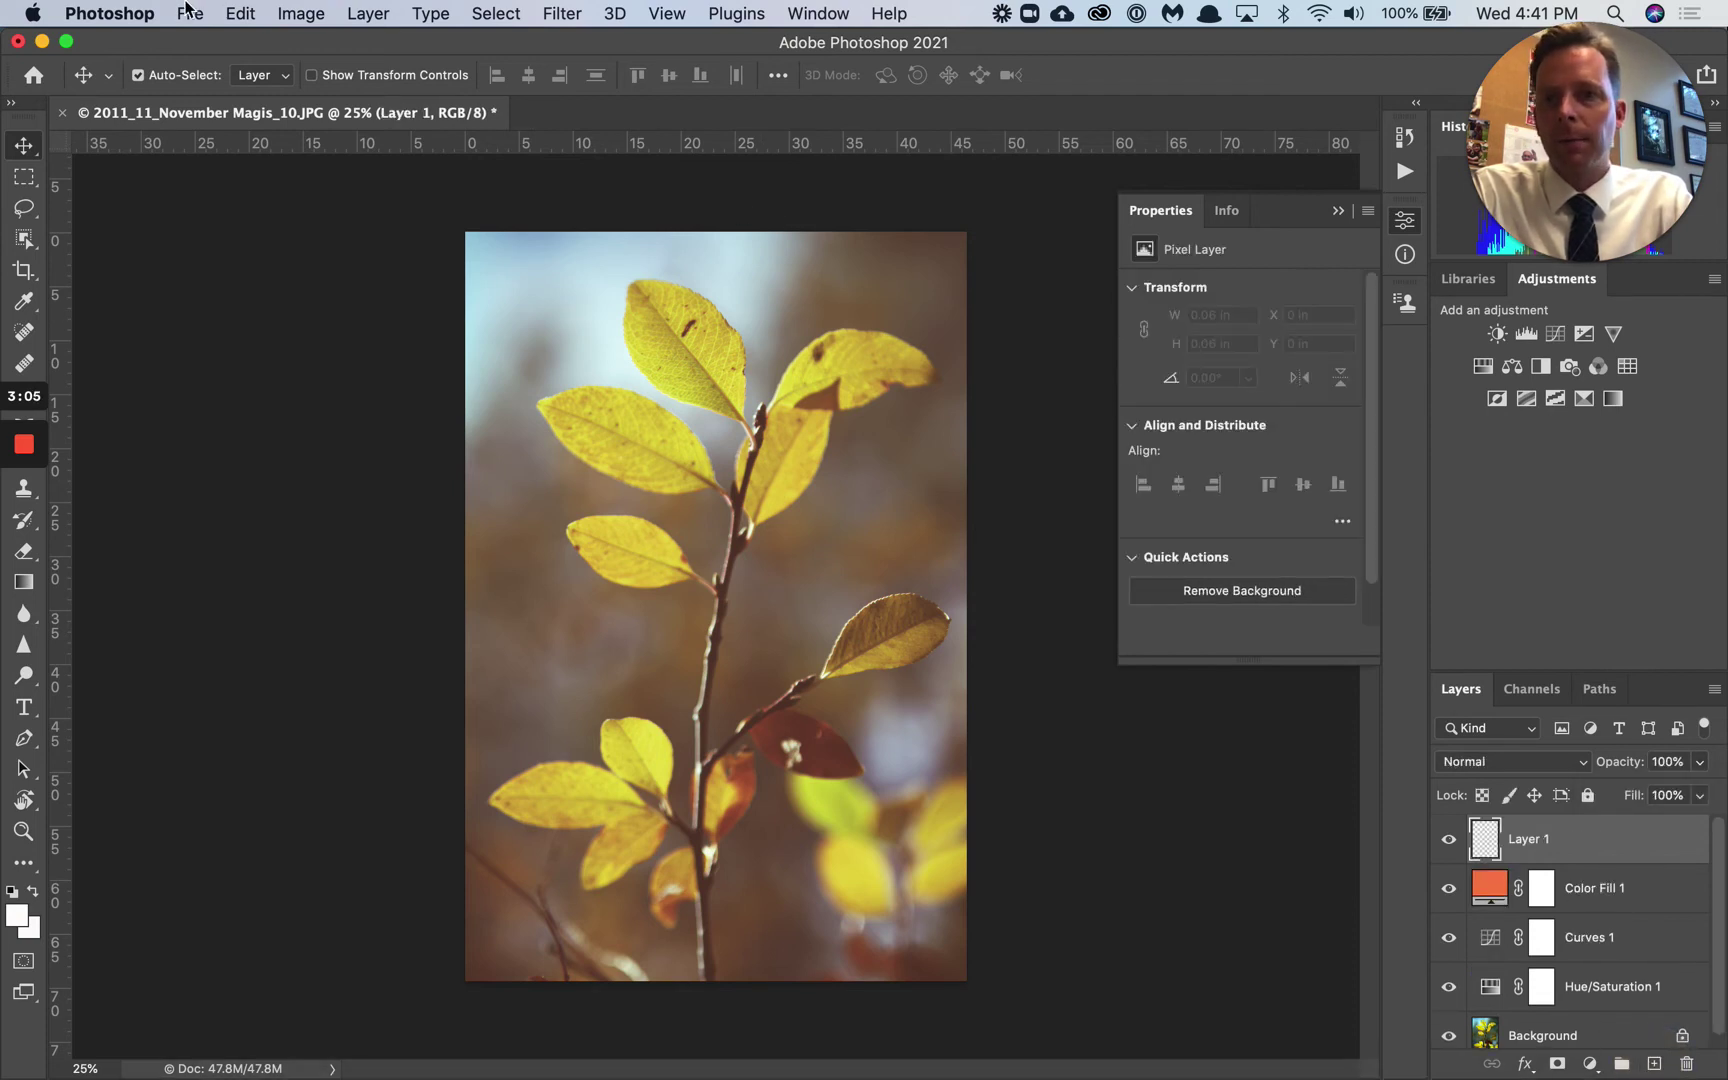
left_click(240, 13)
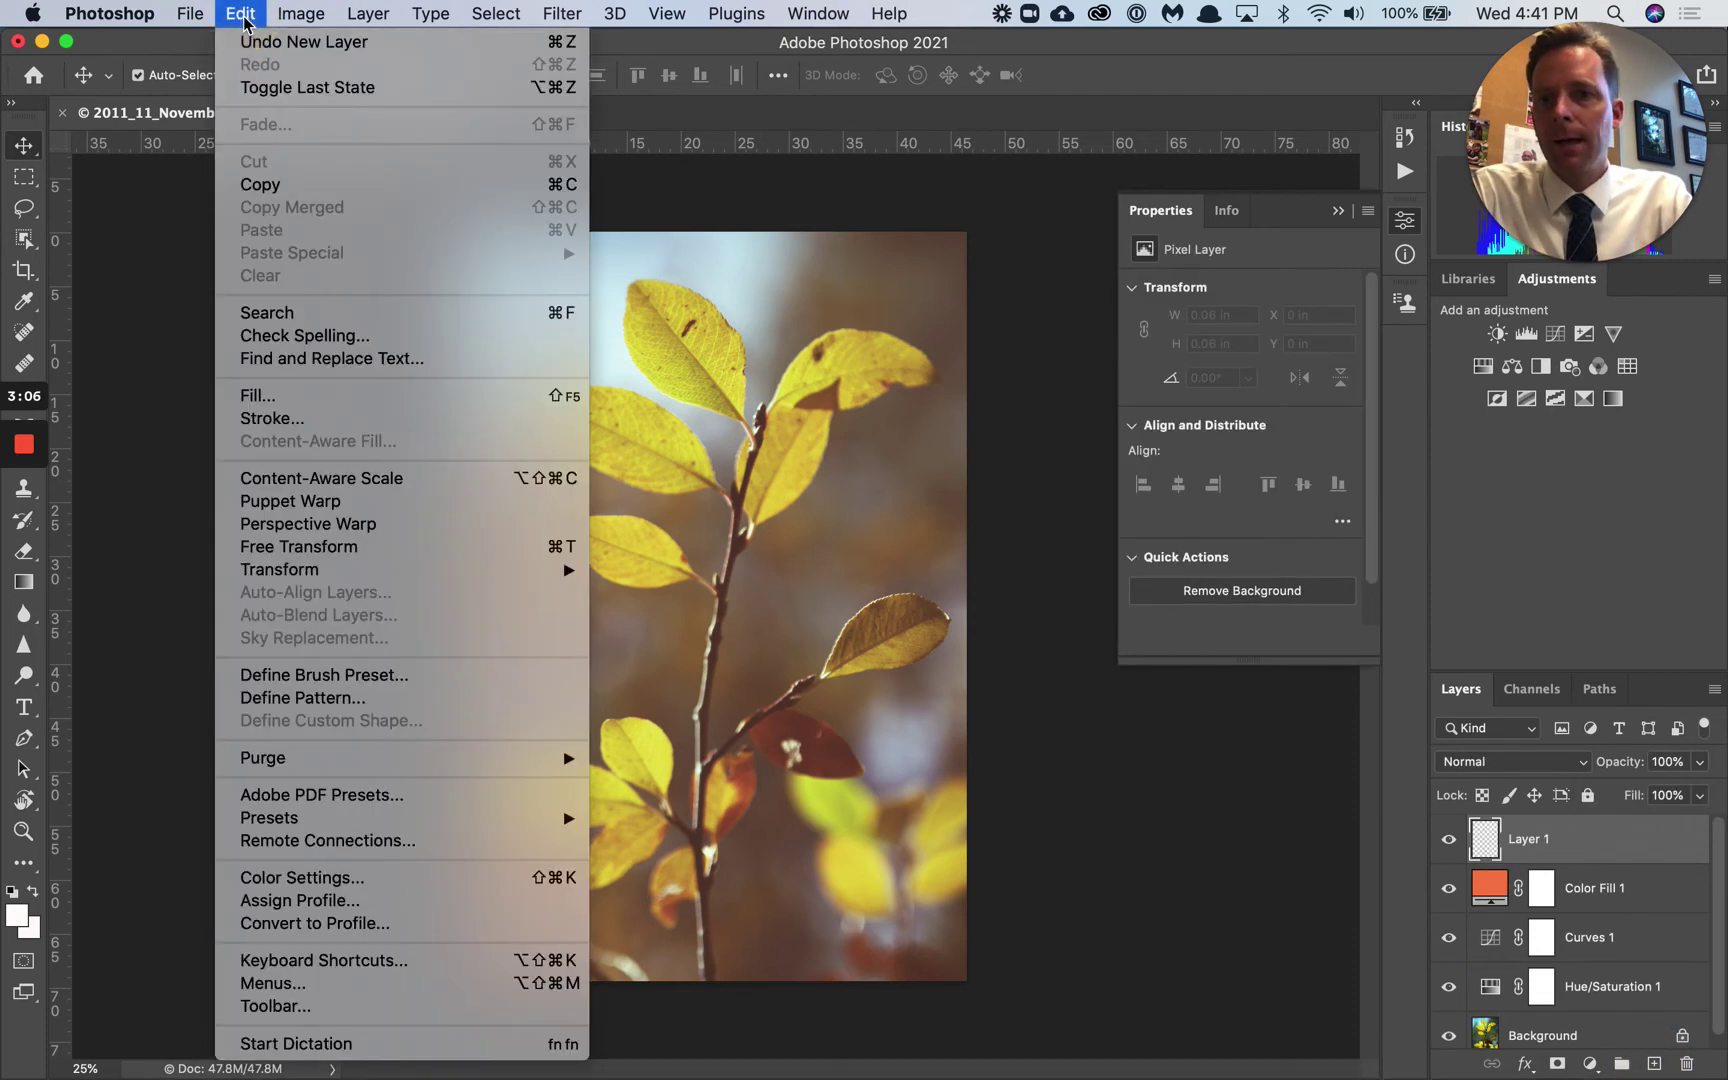
left_click(280, 394)
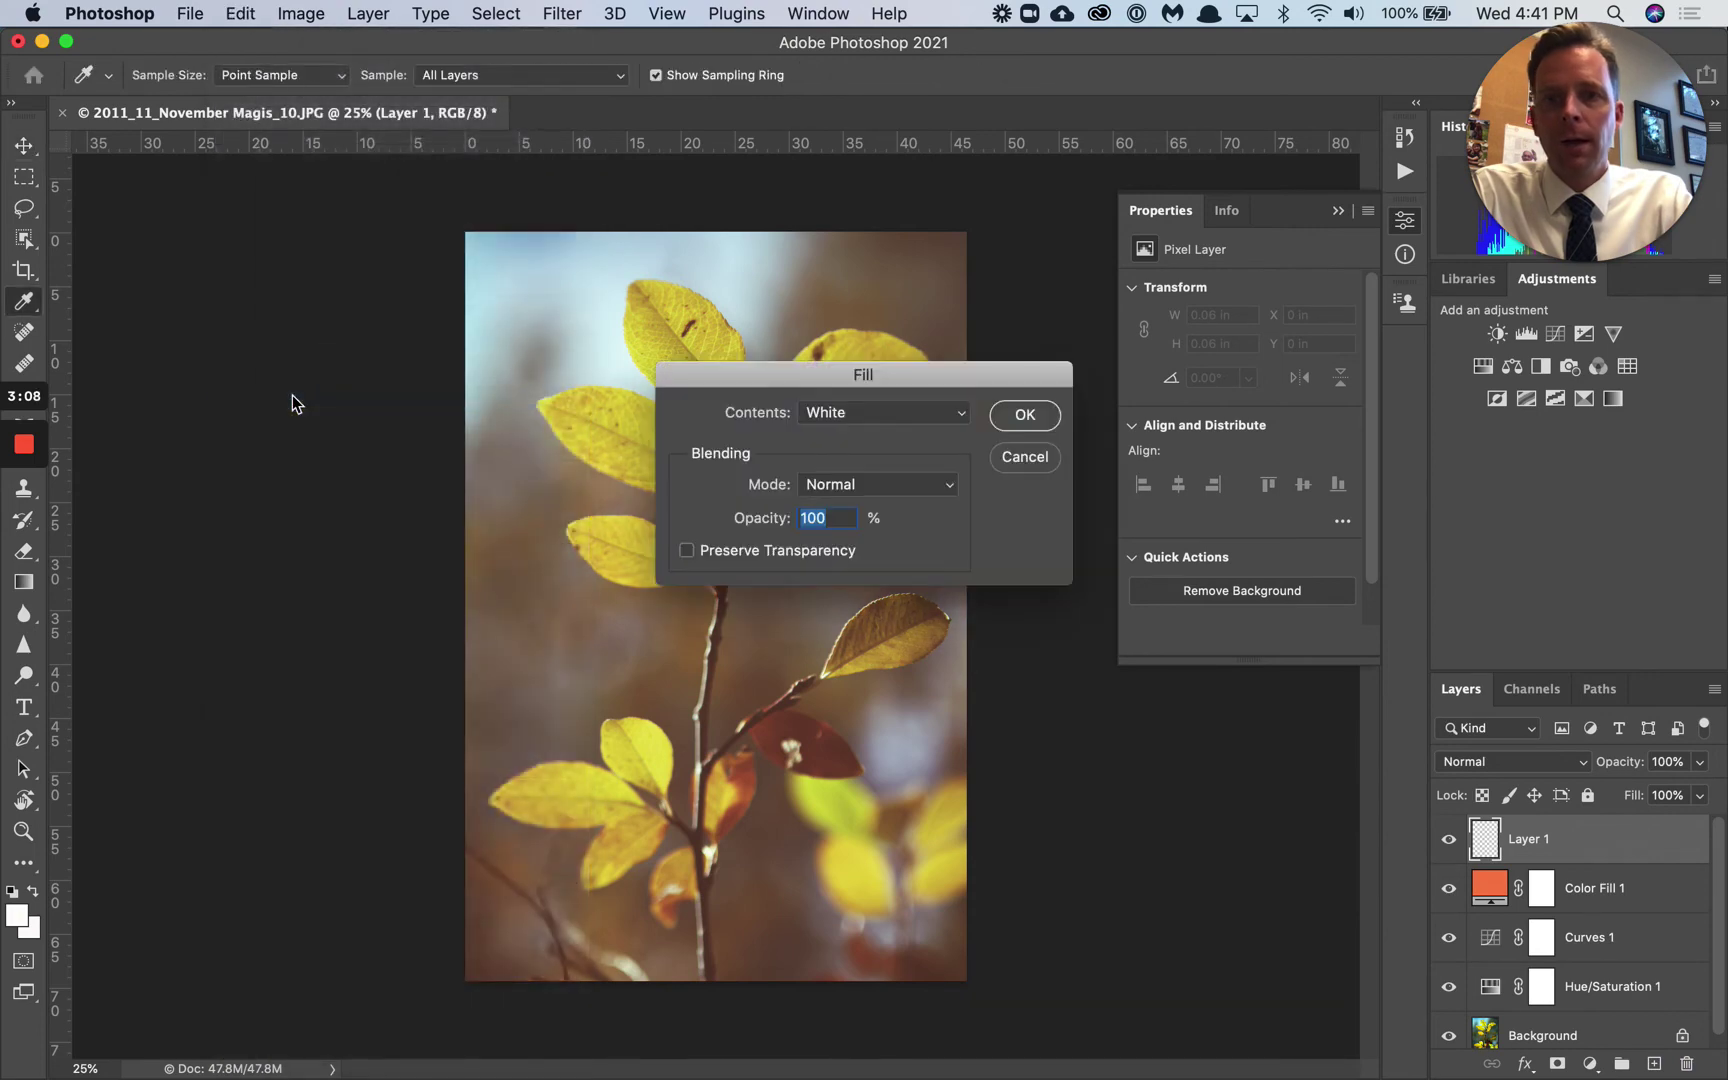
left_click(842, 416)
left_click(845, 403)
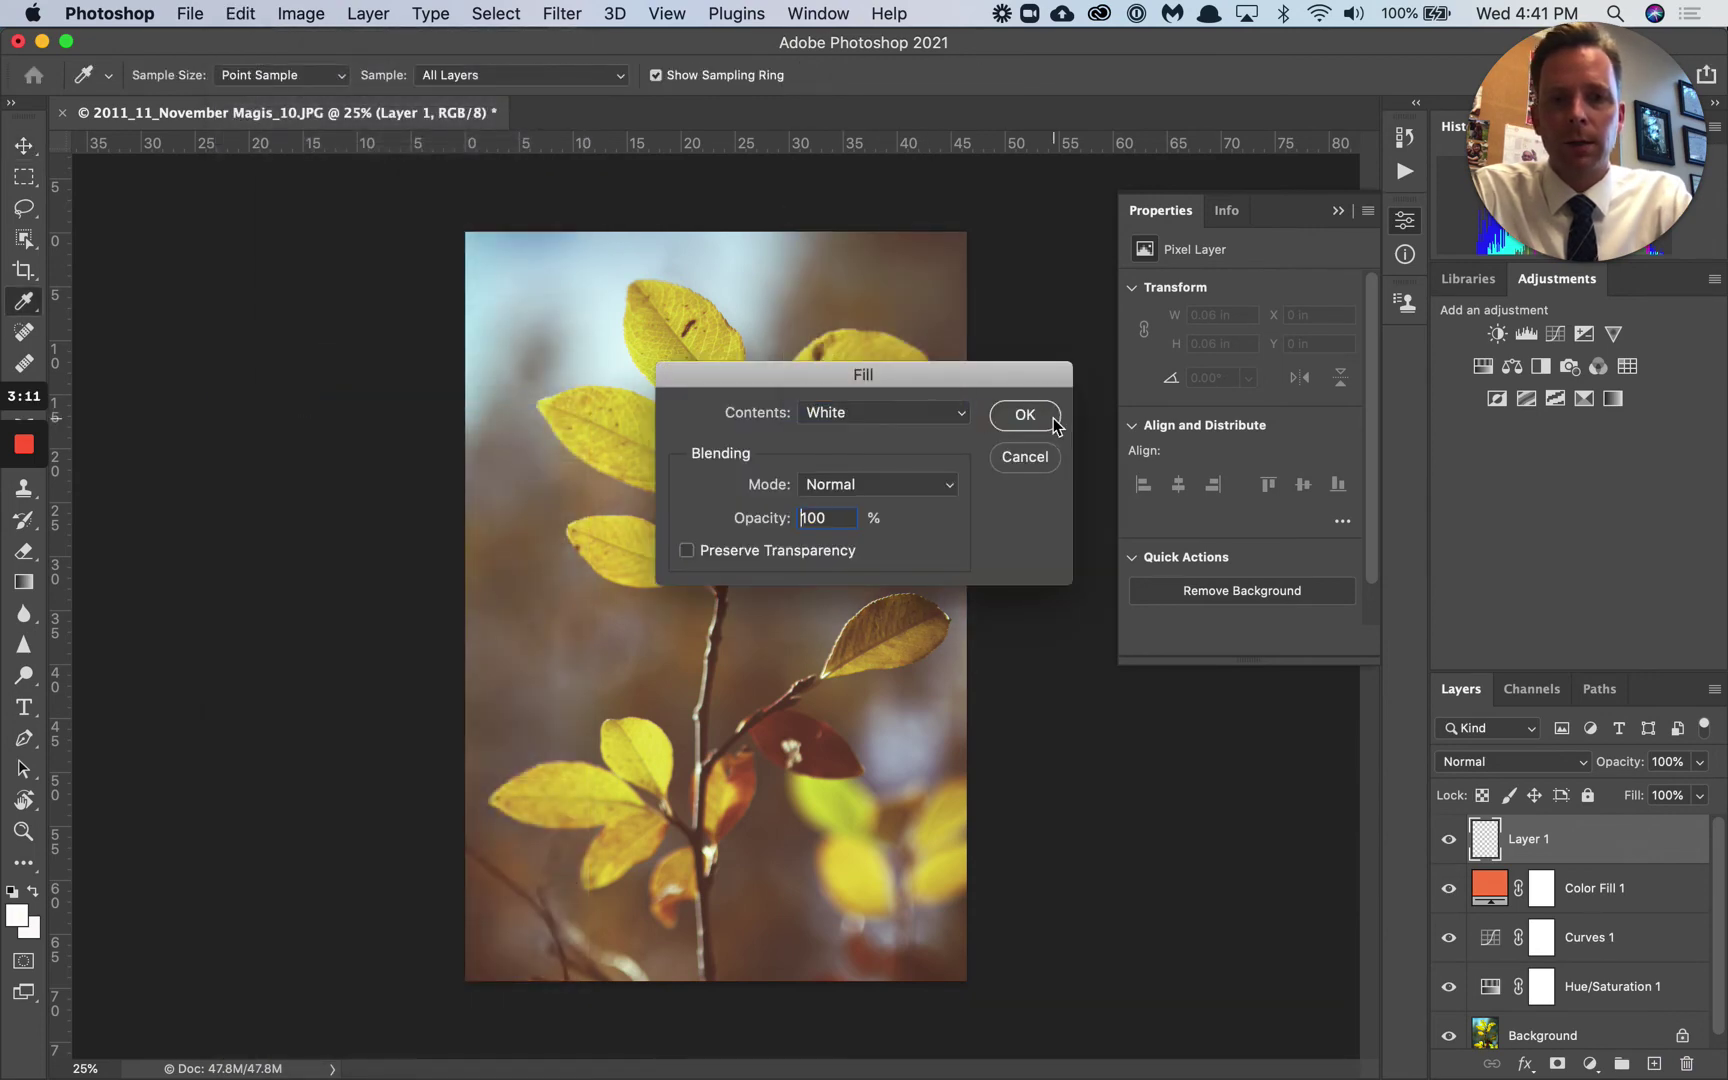
left_click(1054, 420)
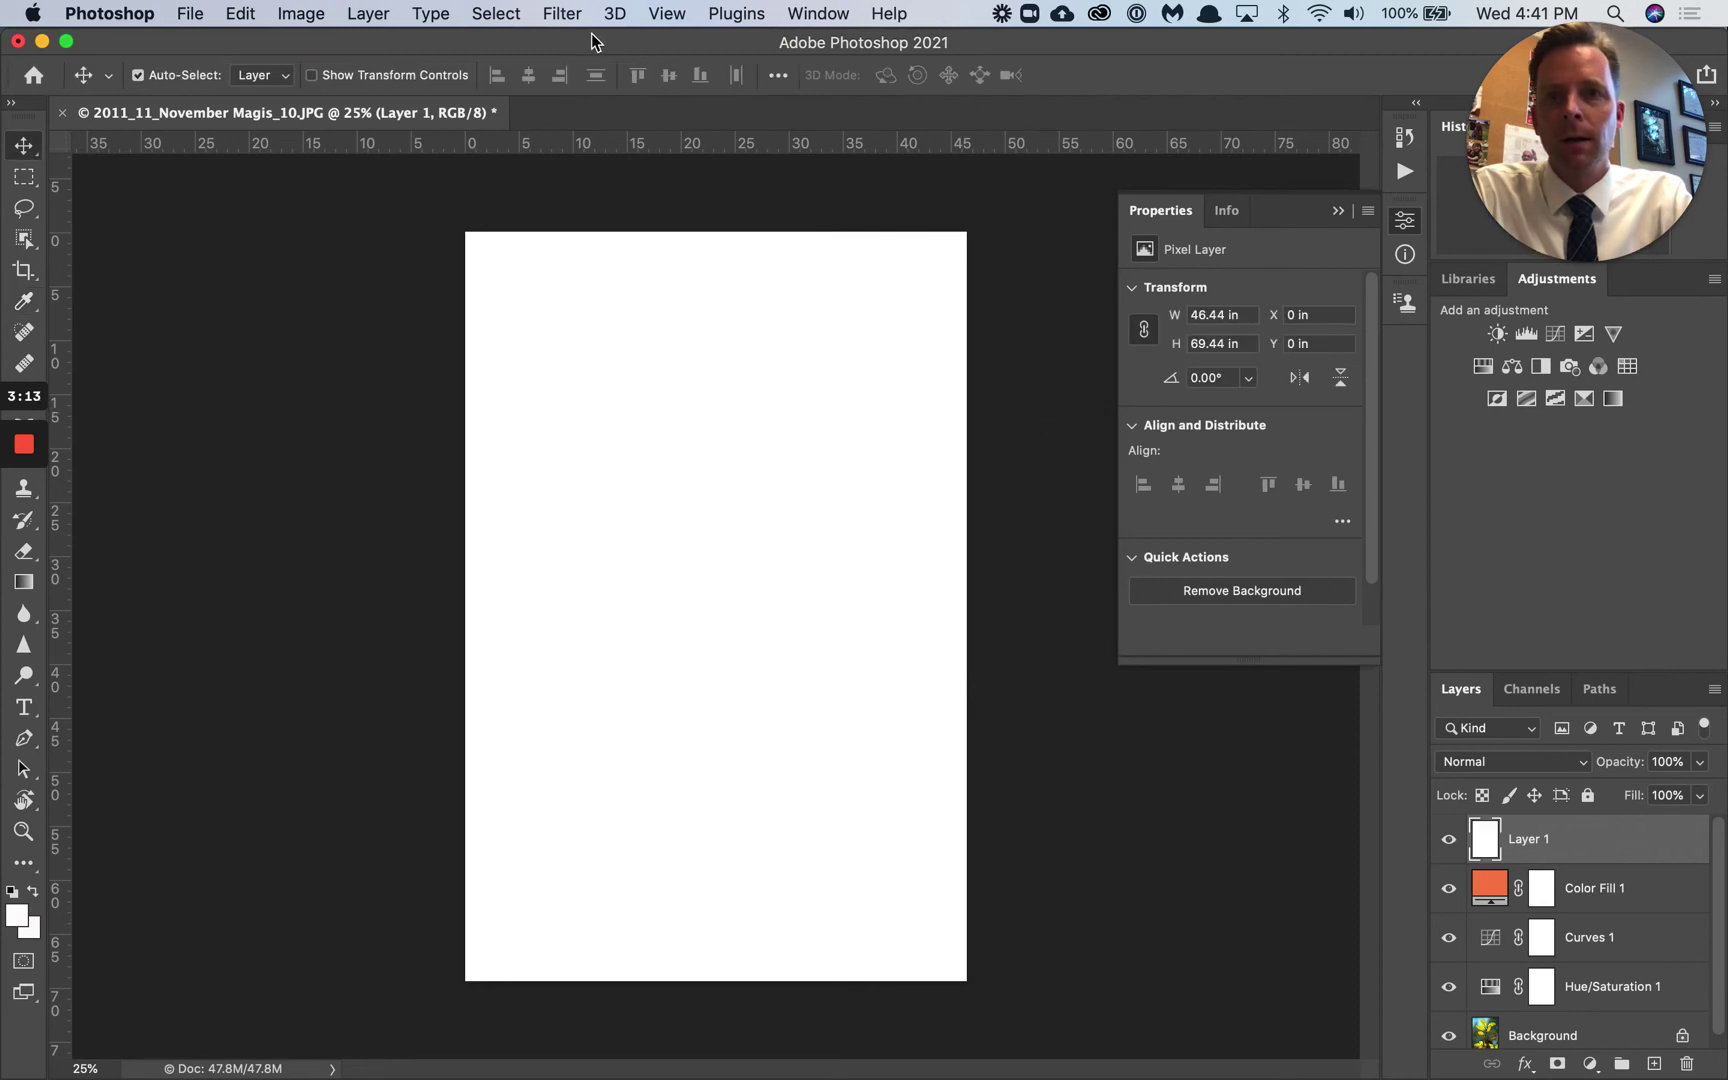
- Apply a Lens Correction filter to the white layer with a custom darkening vignette amount of -48
left_click(563, 13)
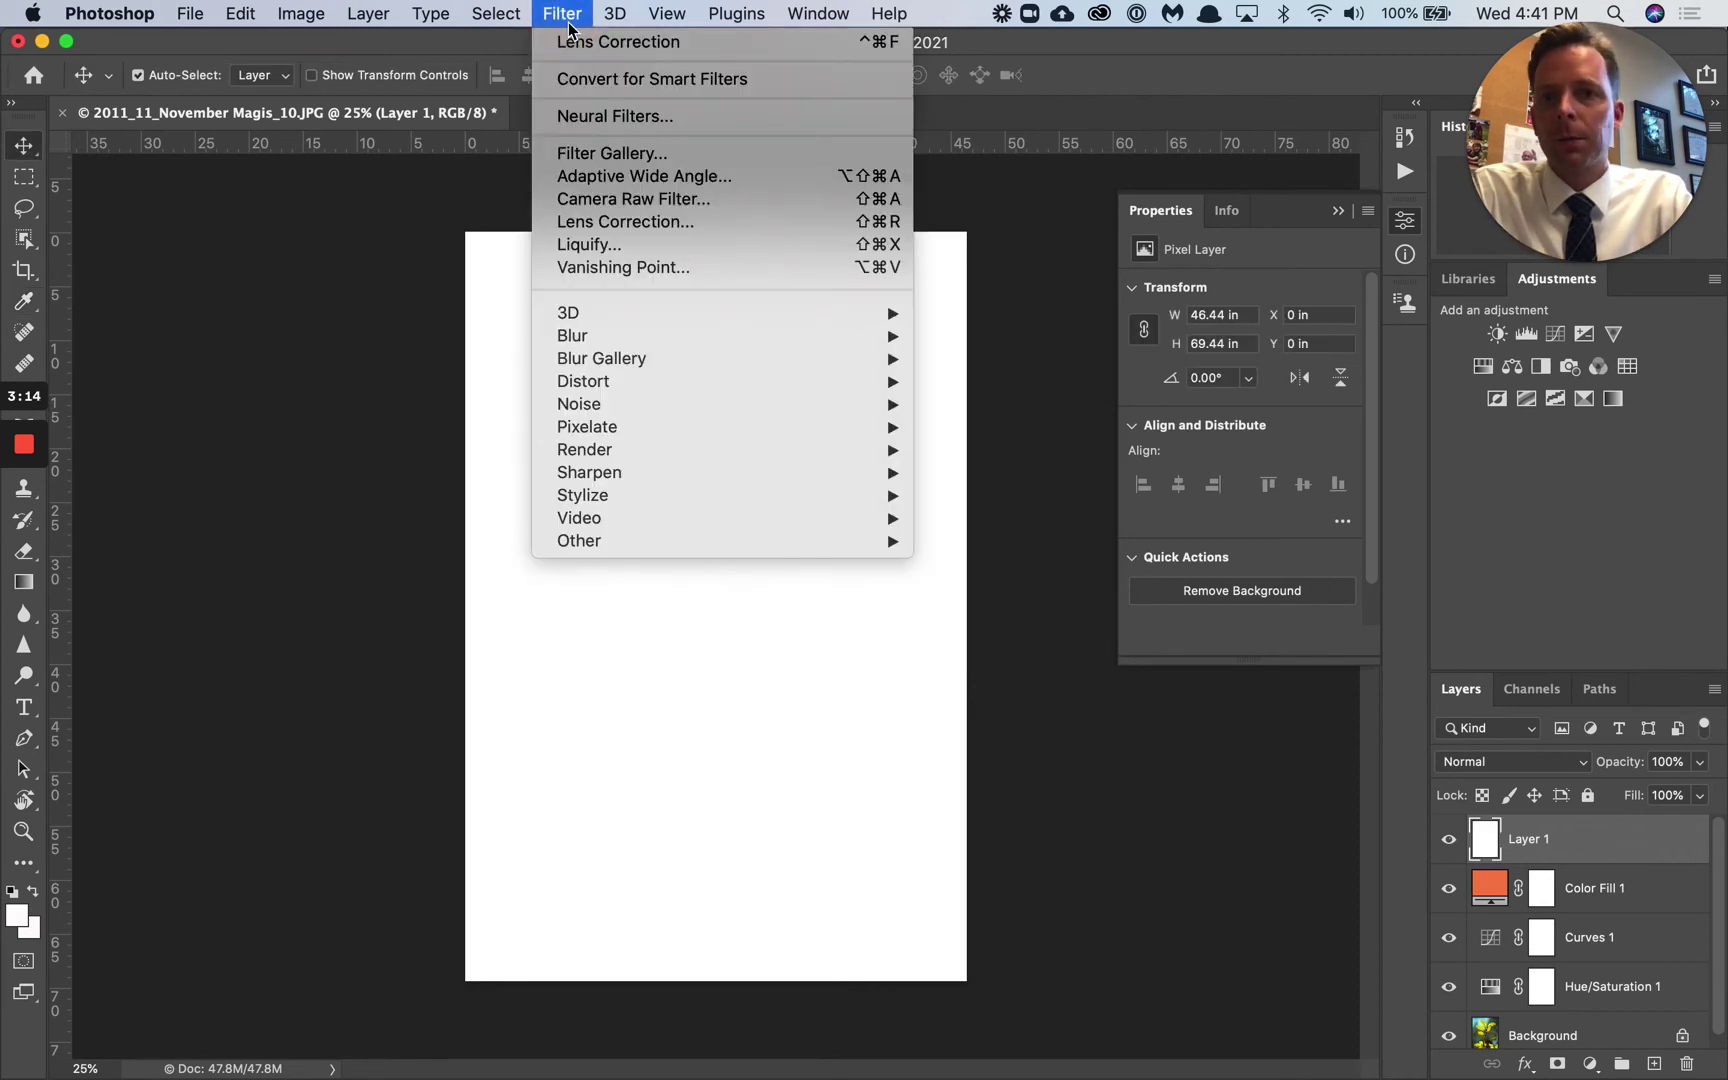
left_click(638, 221)
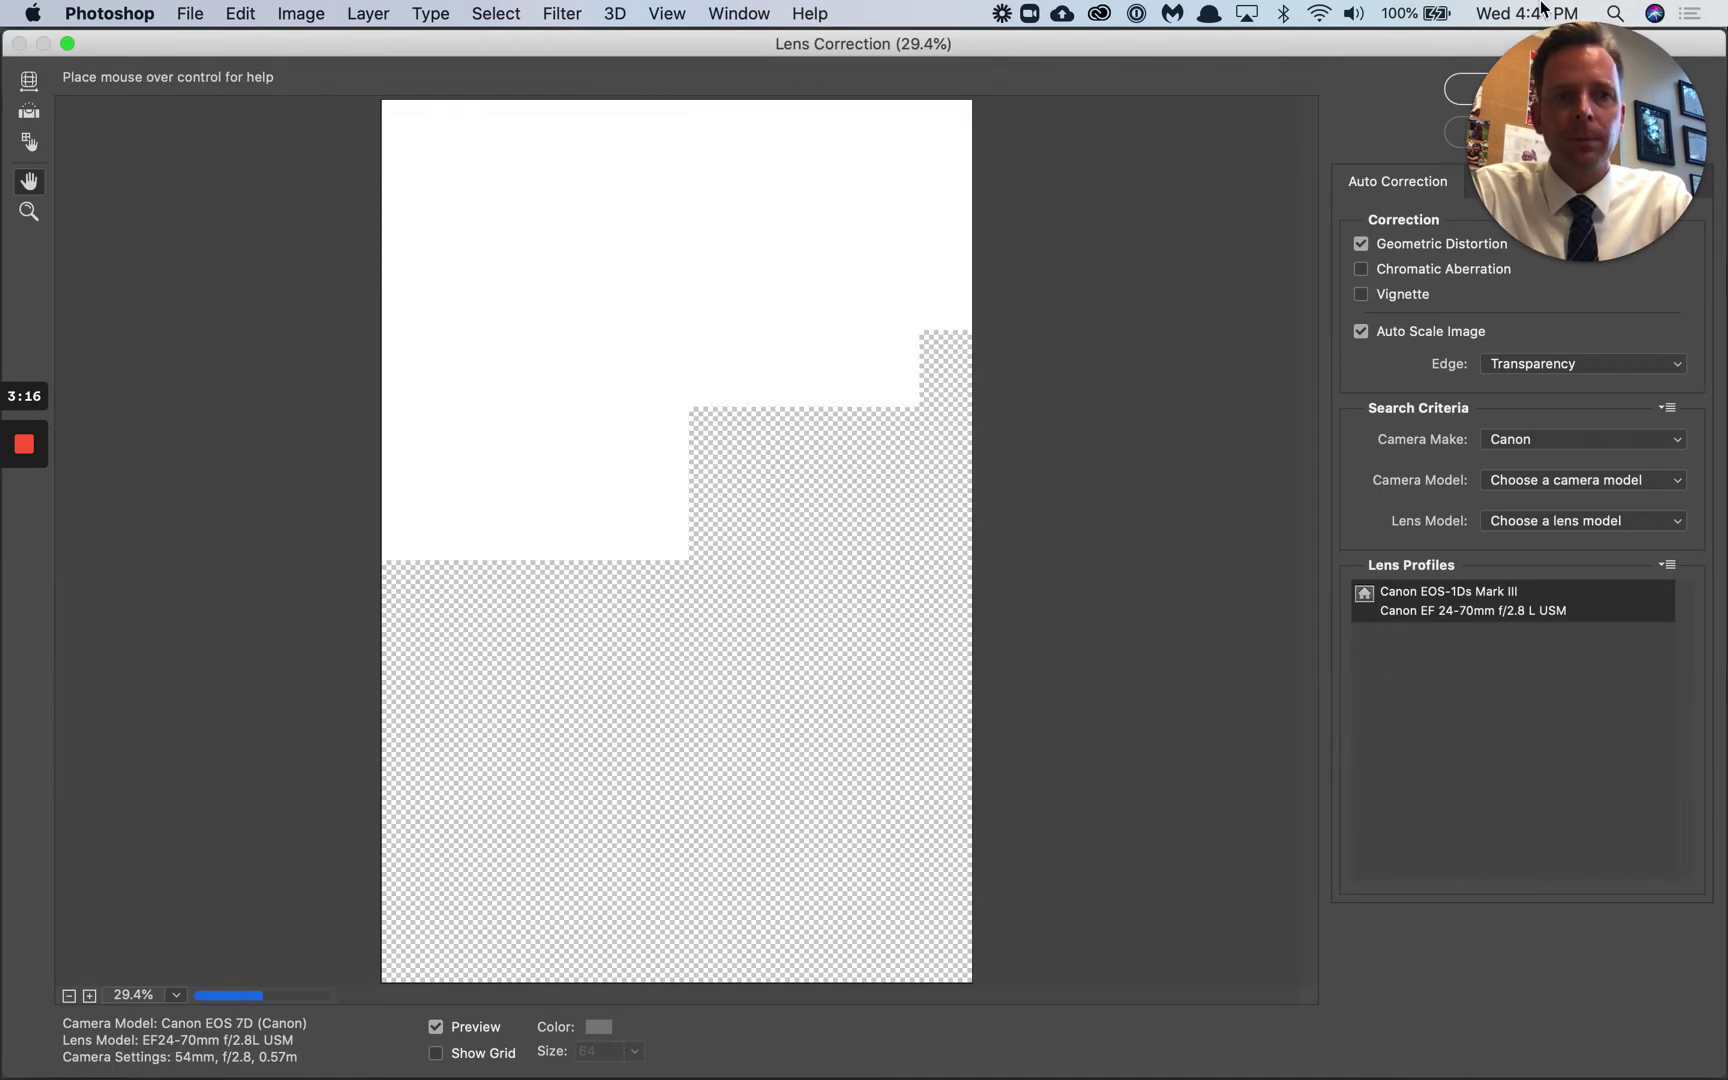
left_click_drag(1592, 85, 80, 14)
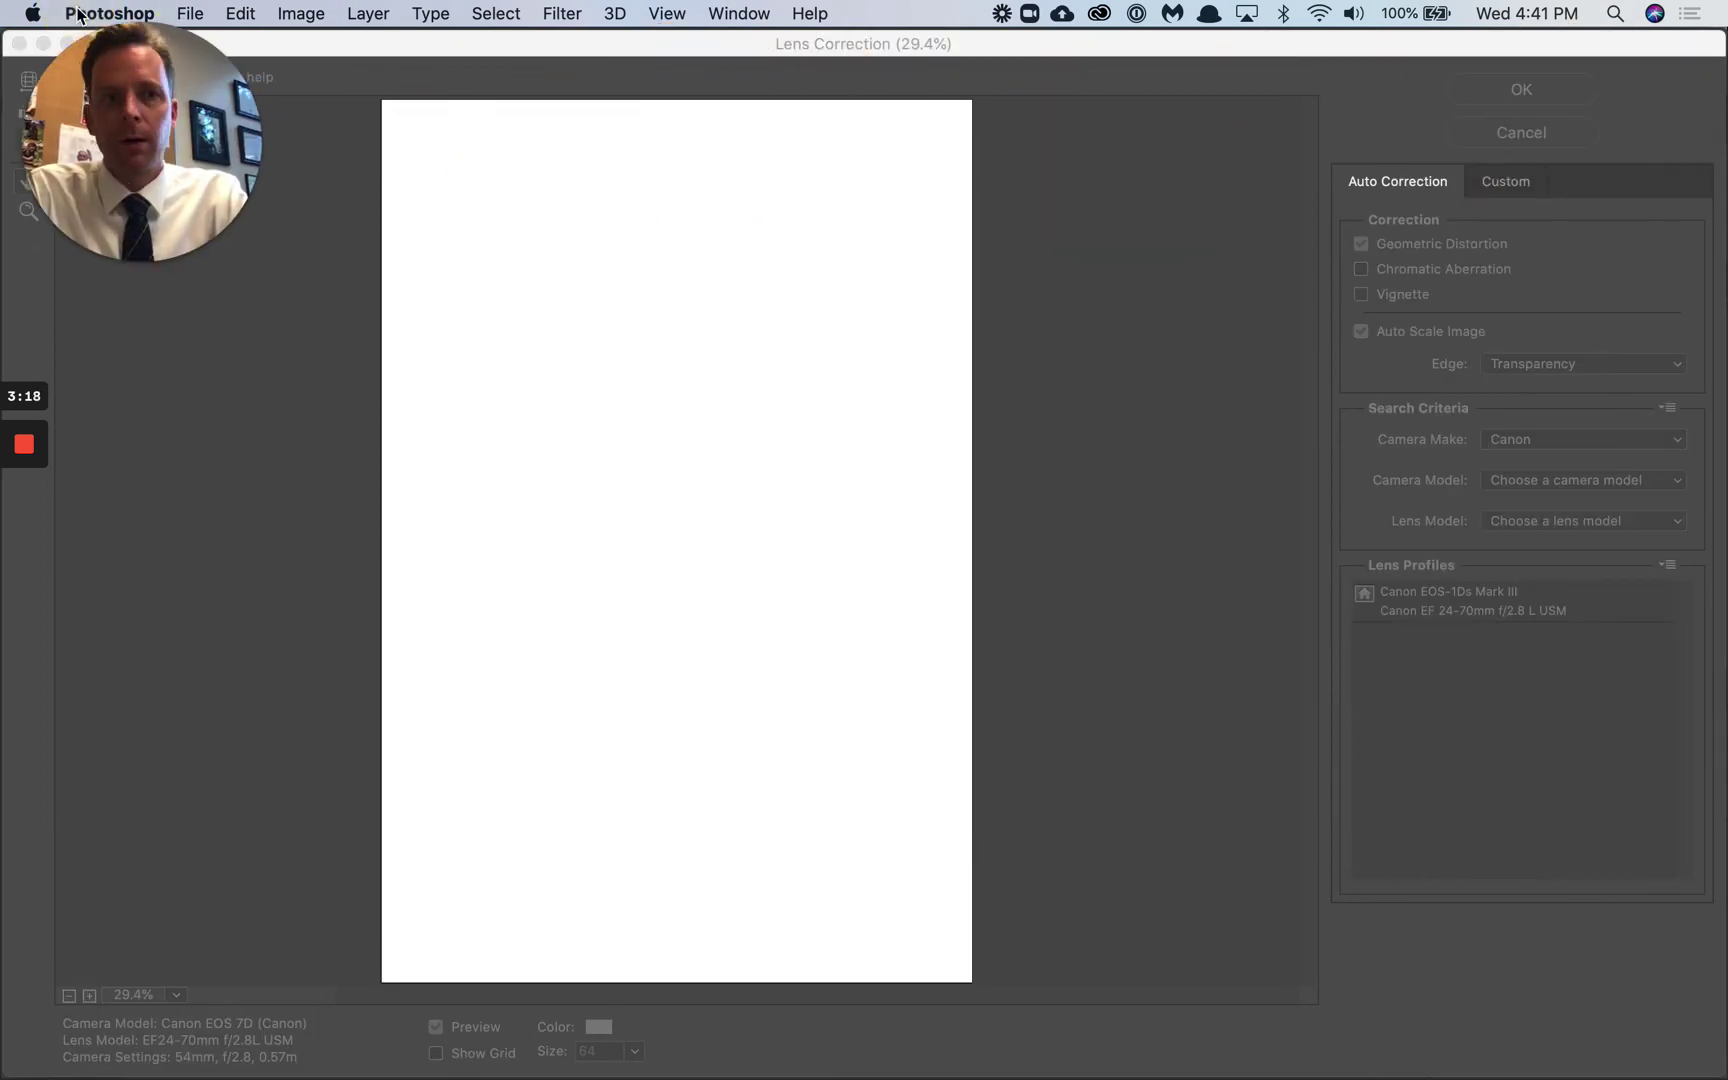
left_click(1412, 110)
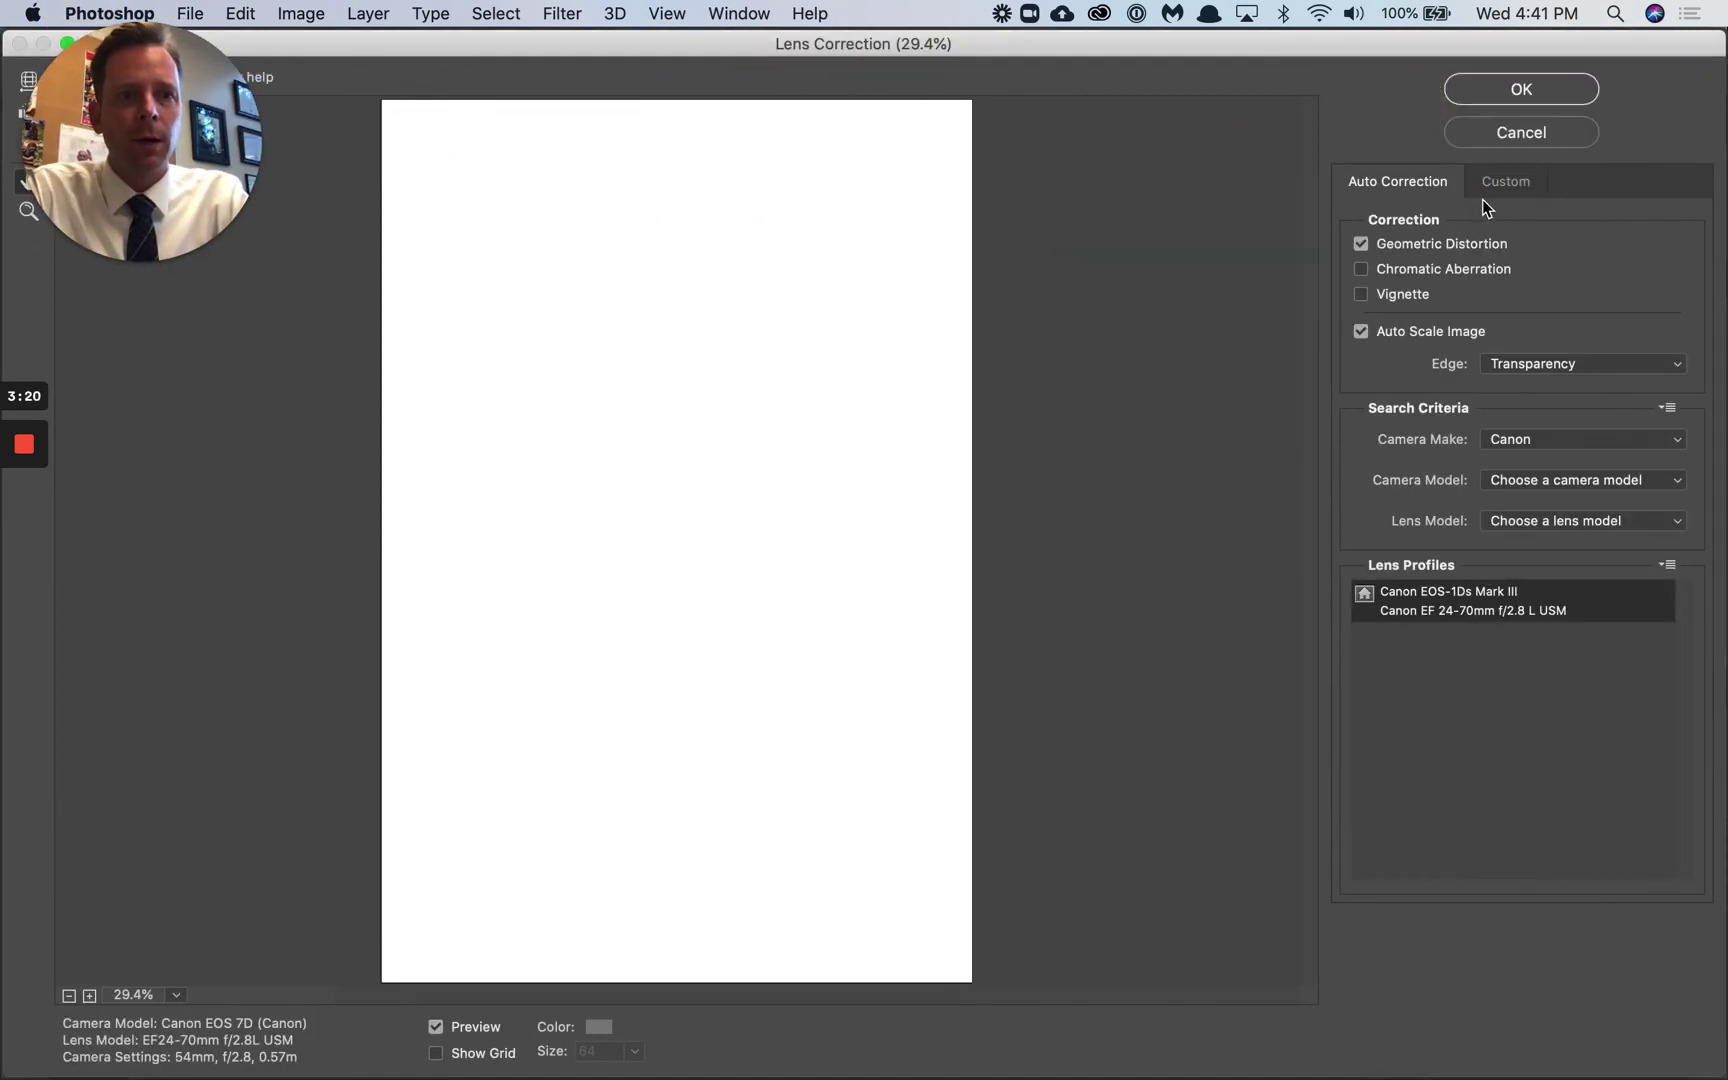
left_click(1507, 180)
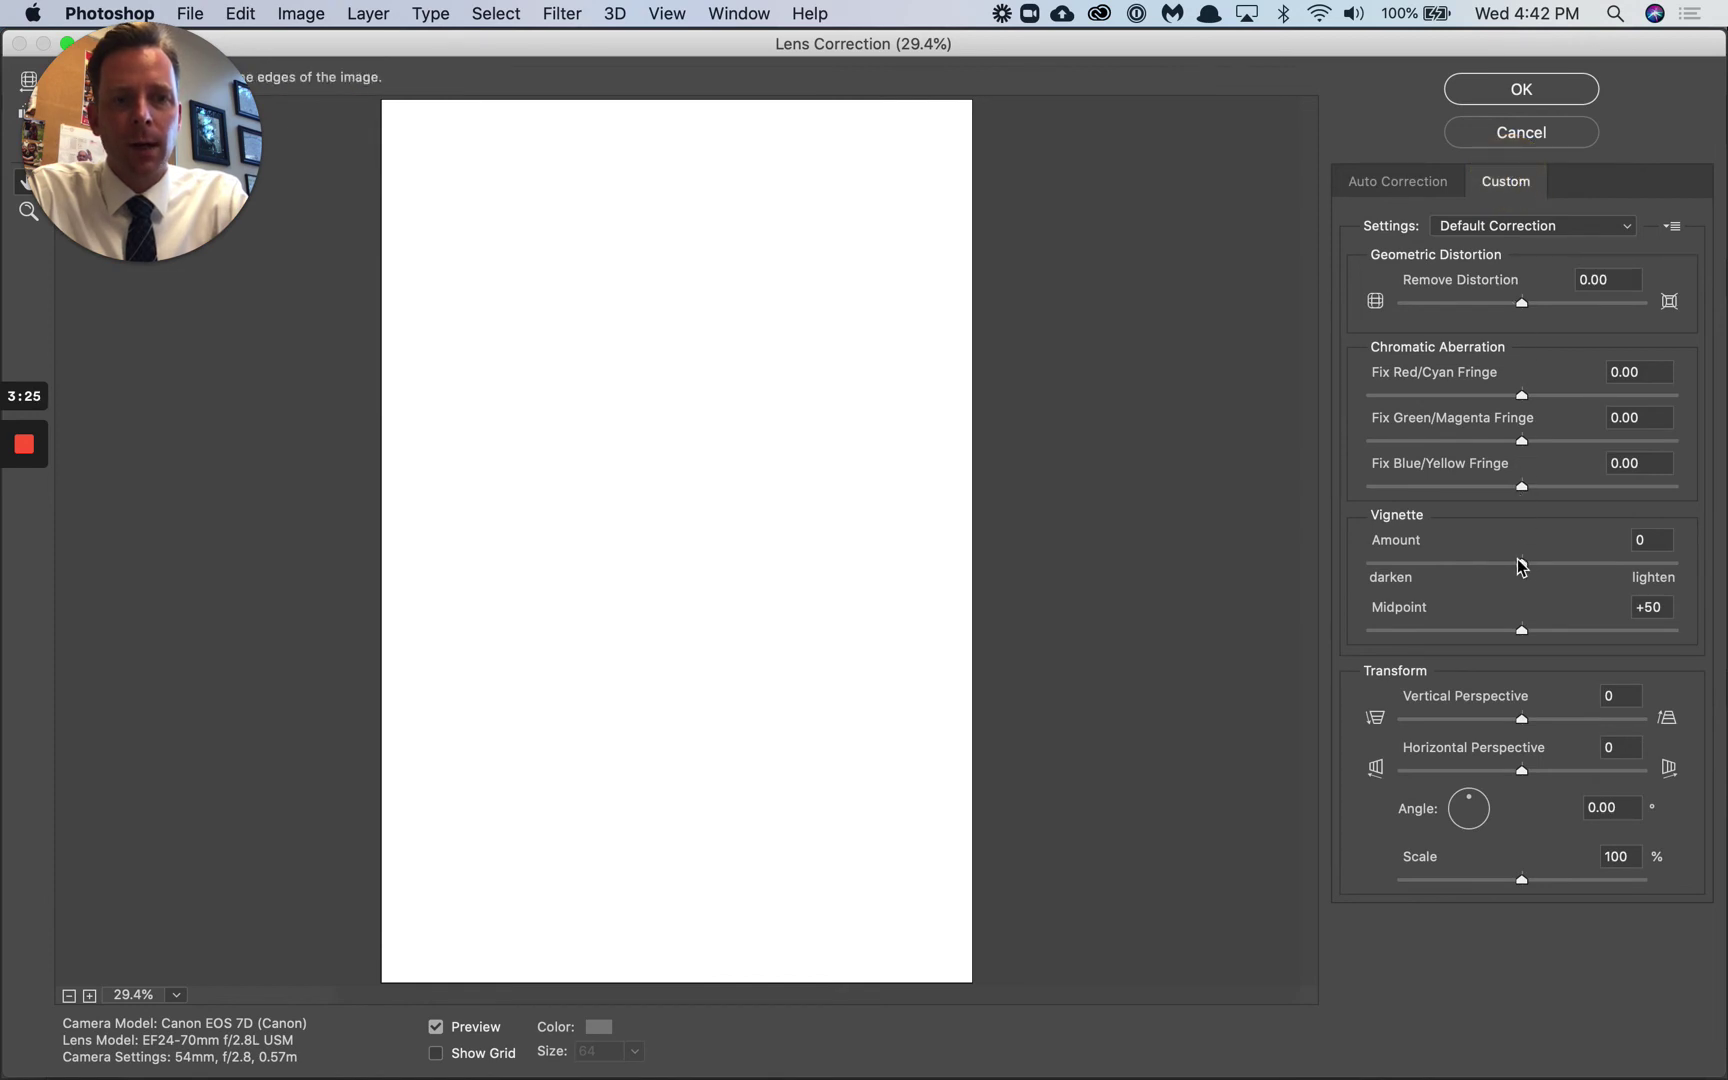
left_click_drag(1522, 566, 1460, 571)
mouse_move(1460, 571)
left_mouse_down()
mouse_move(1413, 569)
mouse_move(1453, 573)
left_mouse_up()
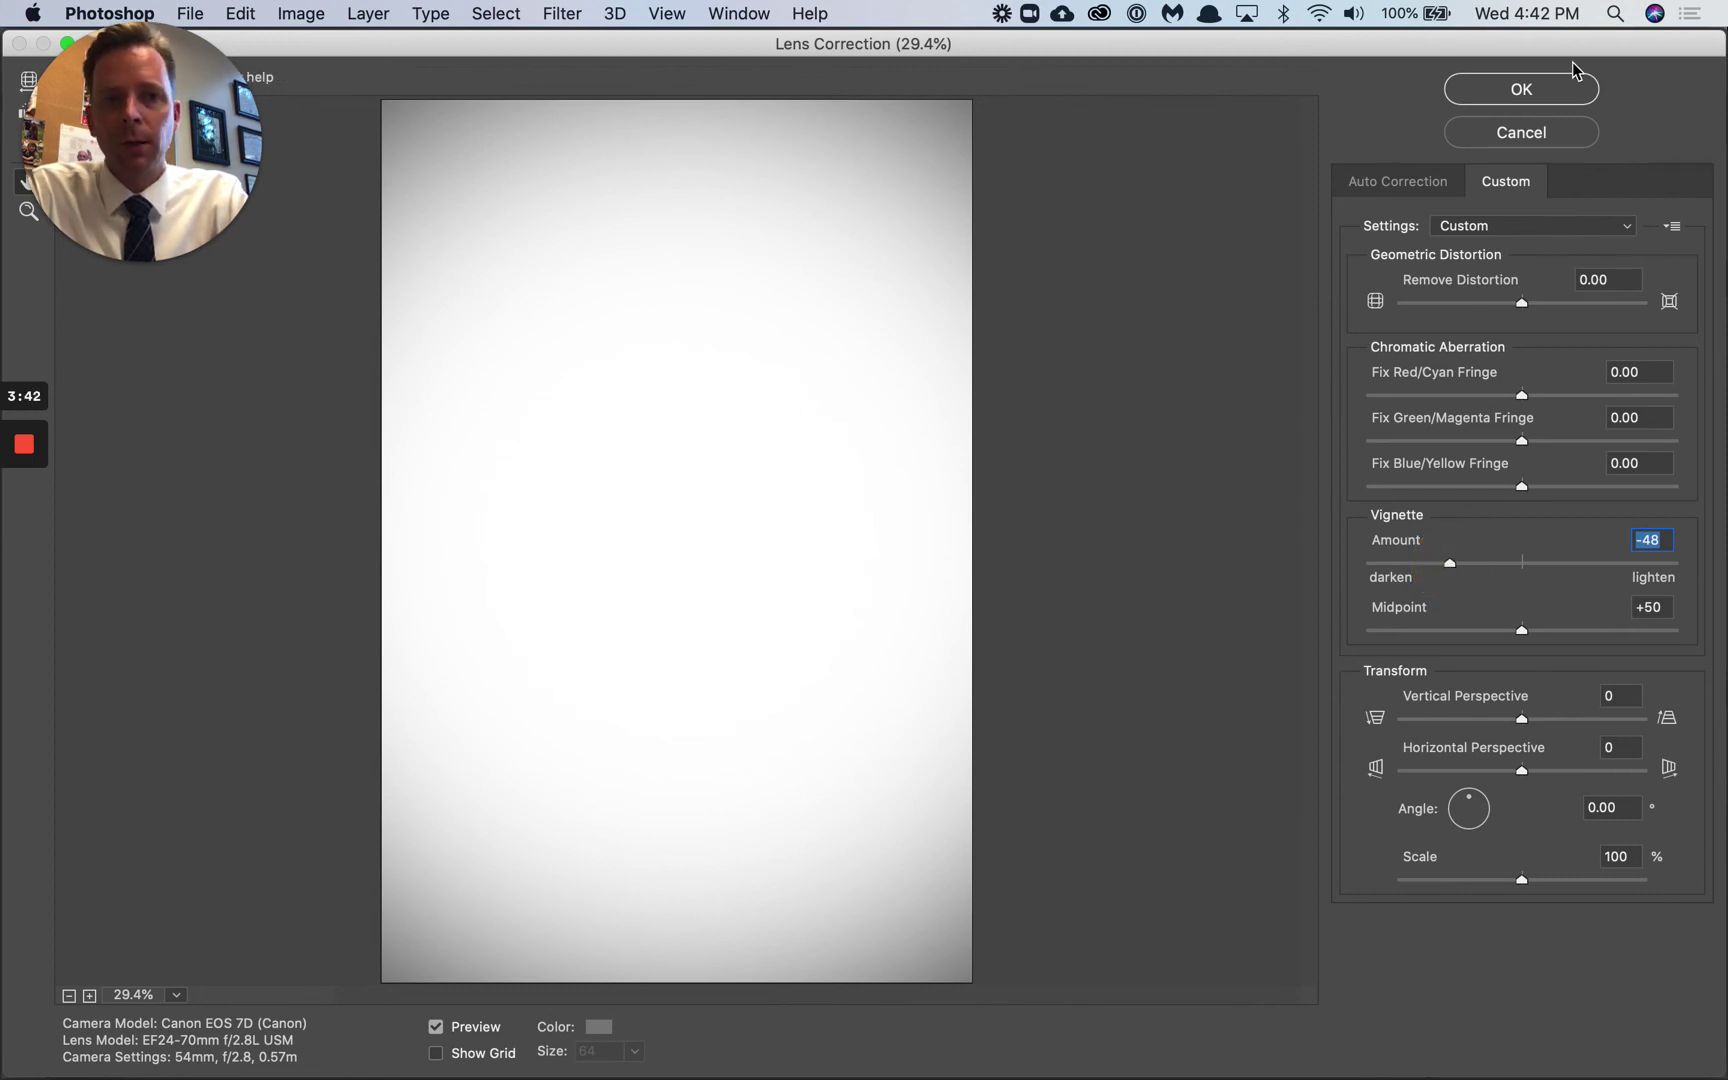
left_click(1518, 89)
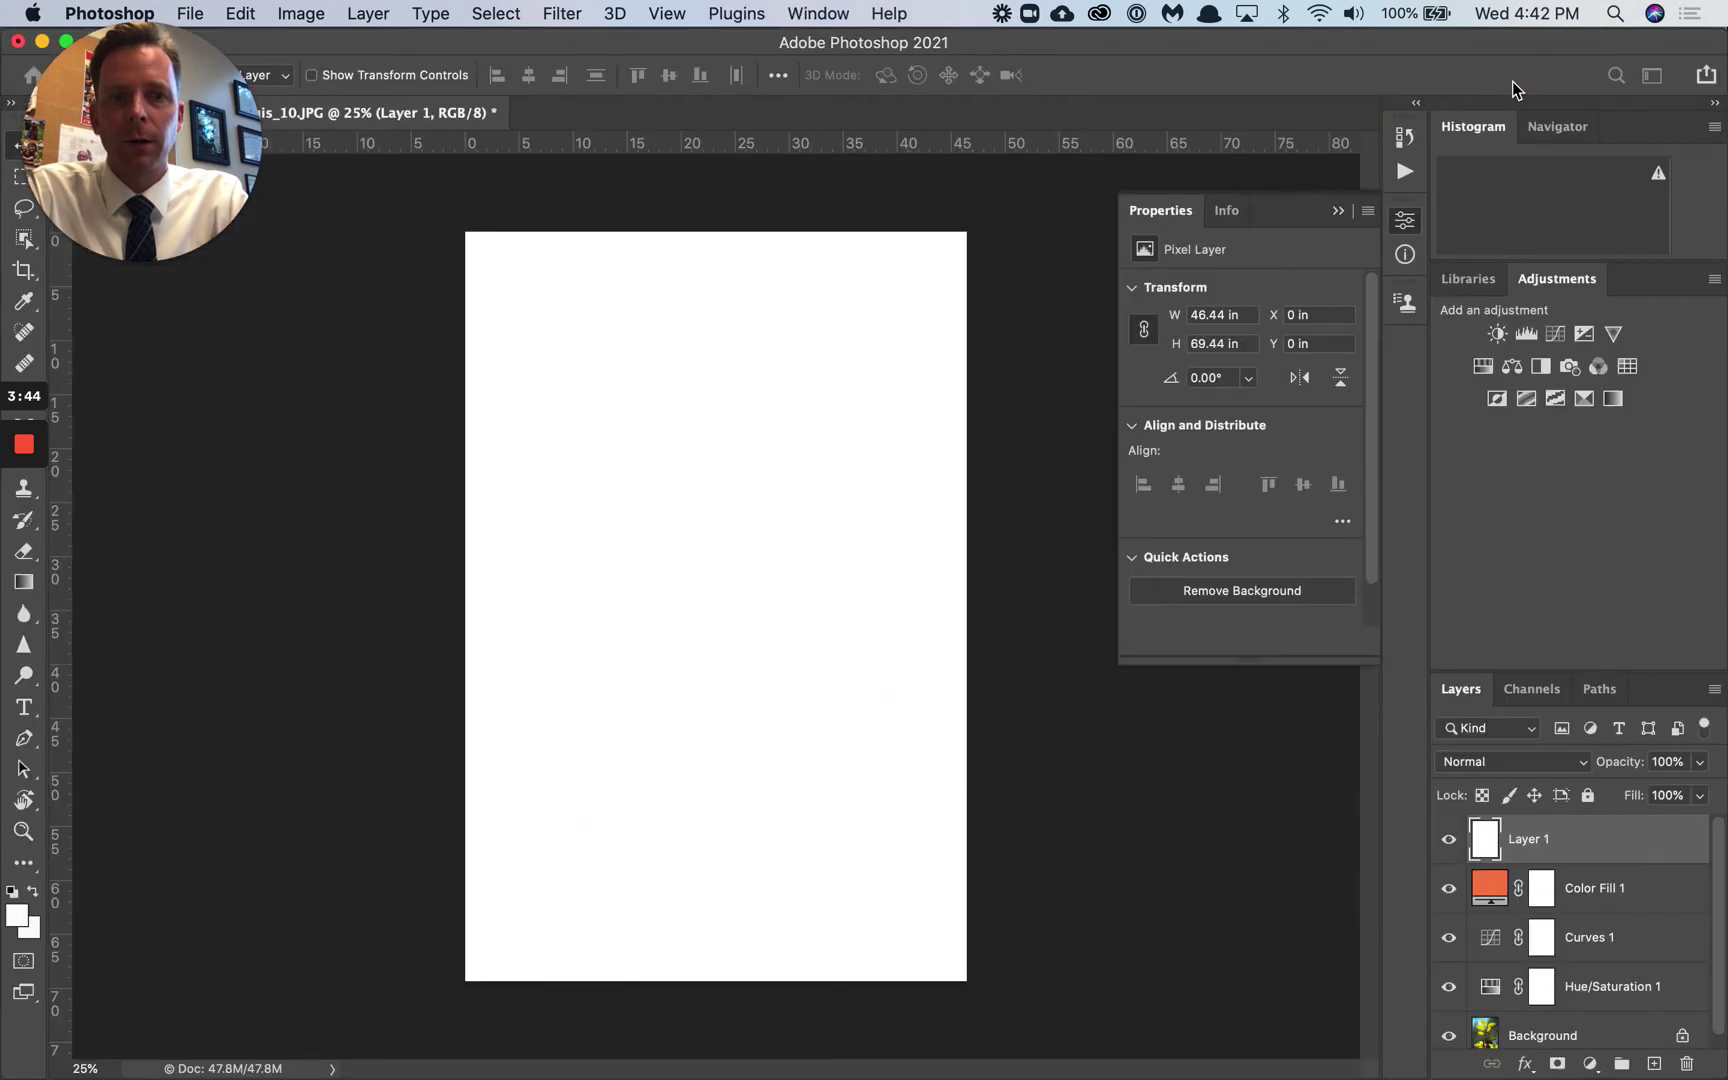
- Set the vignette layer's blend mode to Multiply and toggle its visibility to compare the effect
left_click(1573, 770)
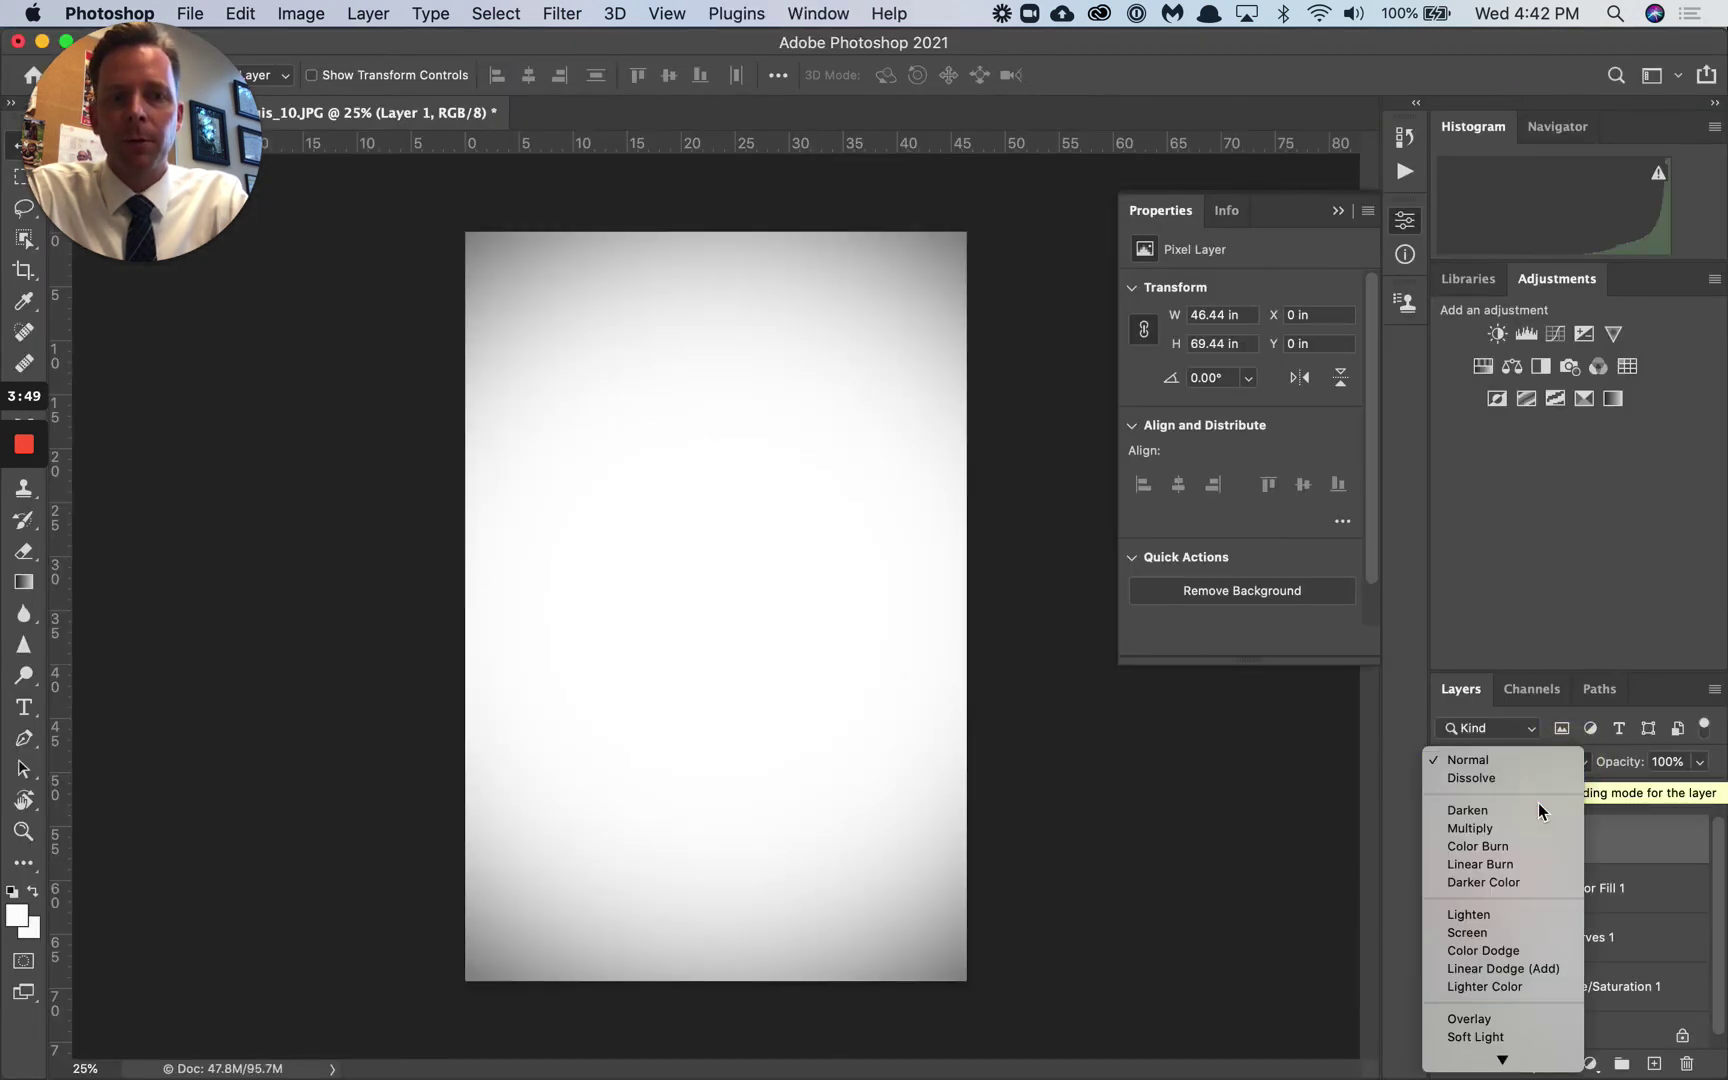
left_click(1527, 836)
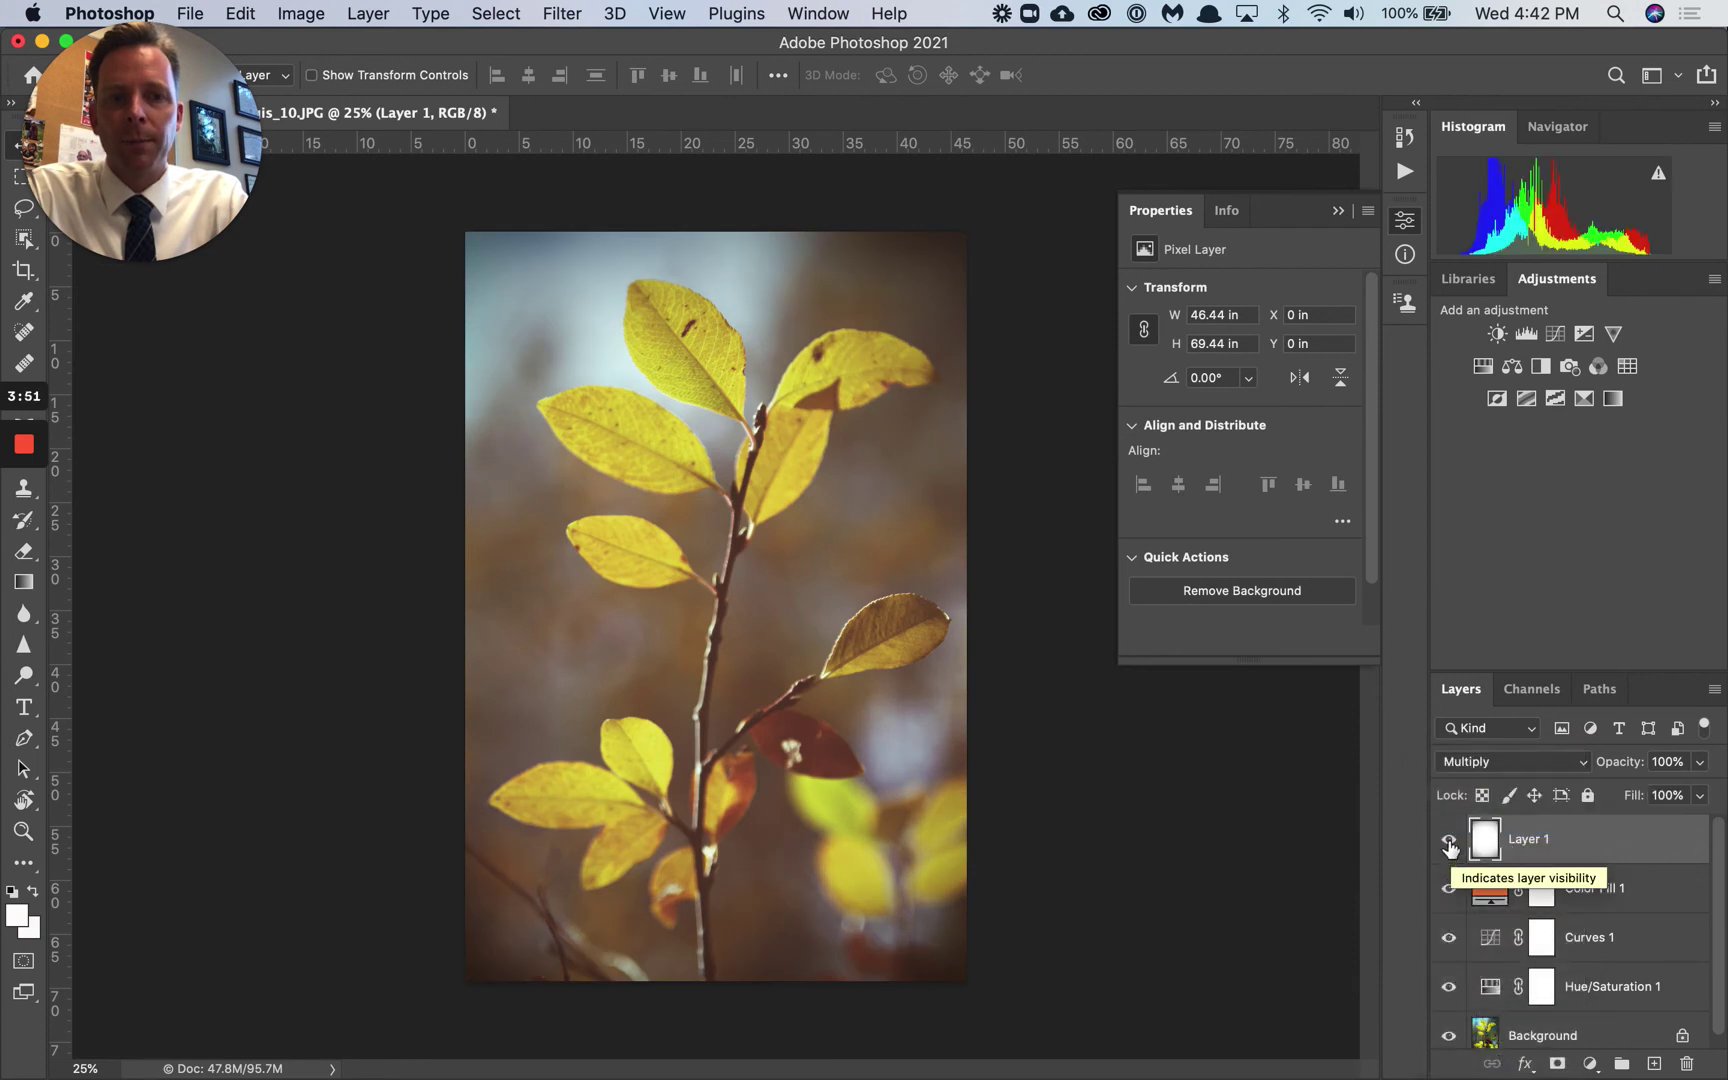
left_click(1449, 839)
left_click(1450, 839)
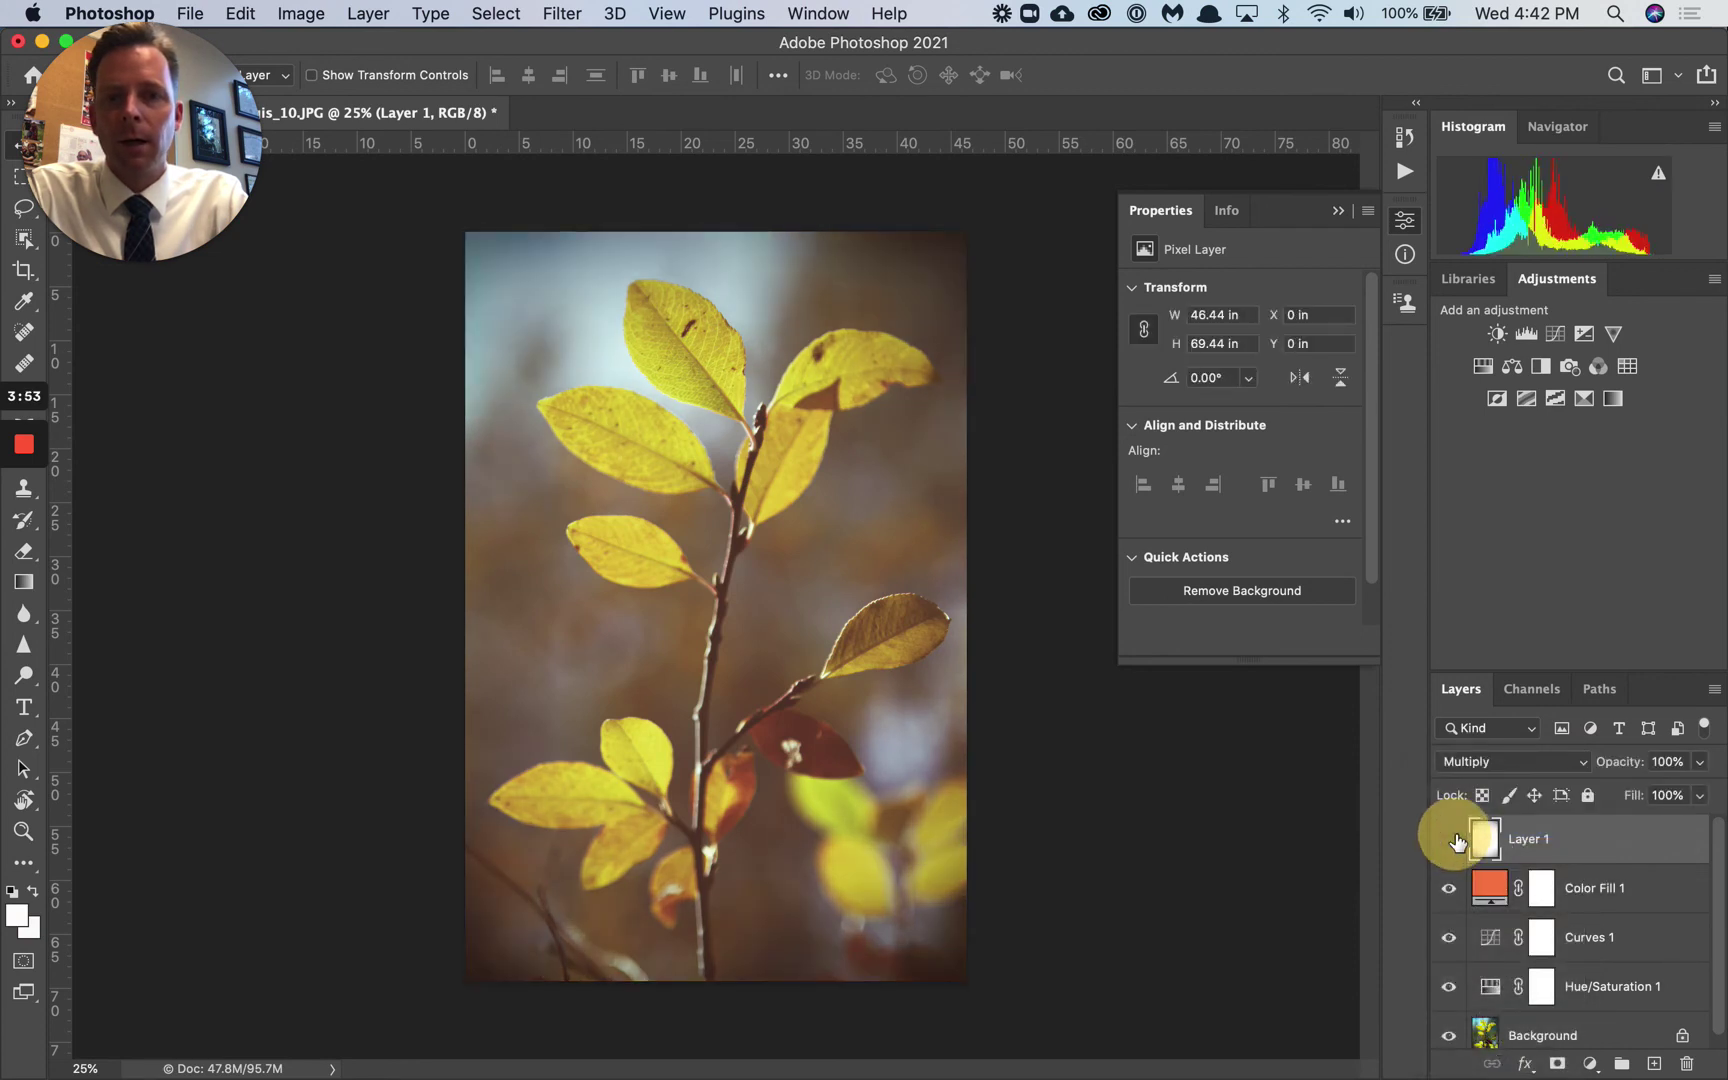
left_click(1450, 839)
left_click(1450, 839)
- Lower the vignette layer's opacity to 79% and toggle its visibility to check the softened vignette
left_click(1699, 762)
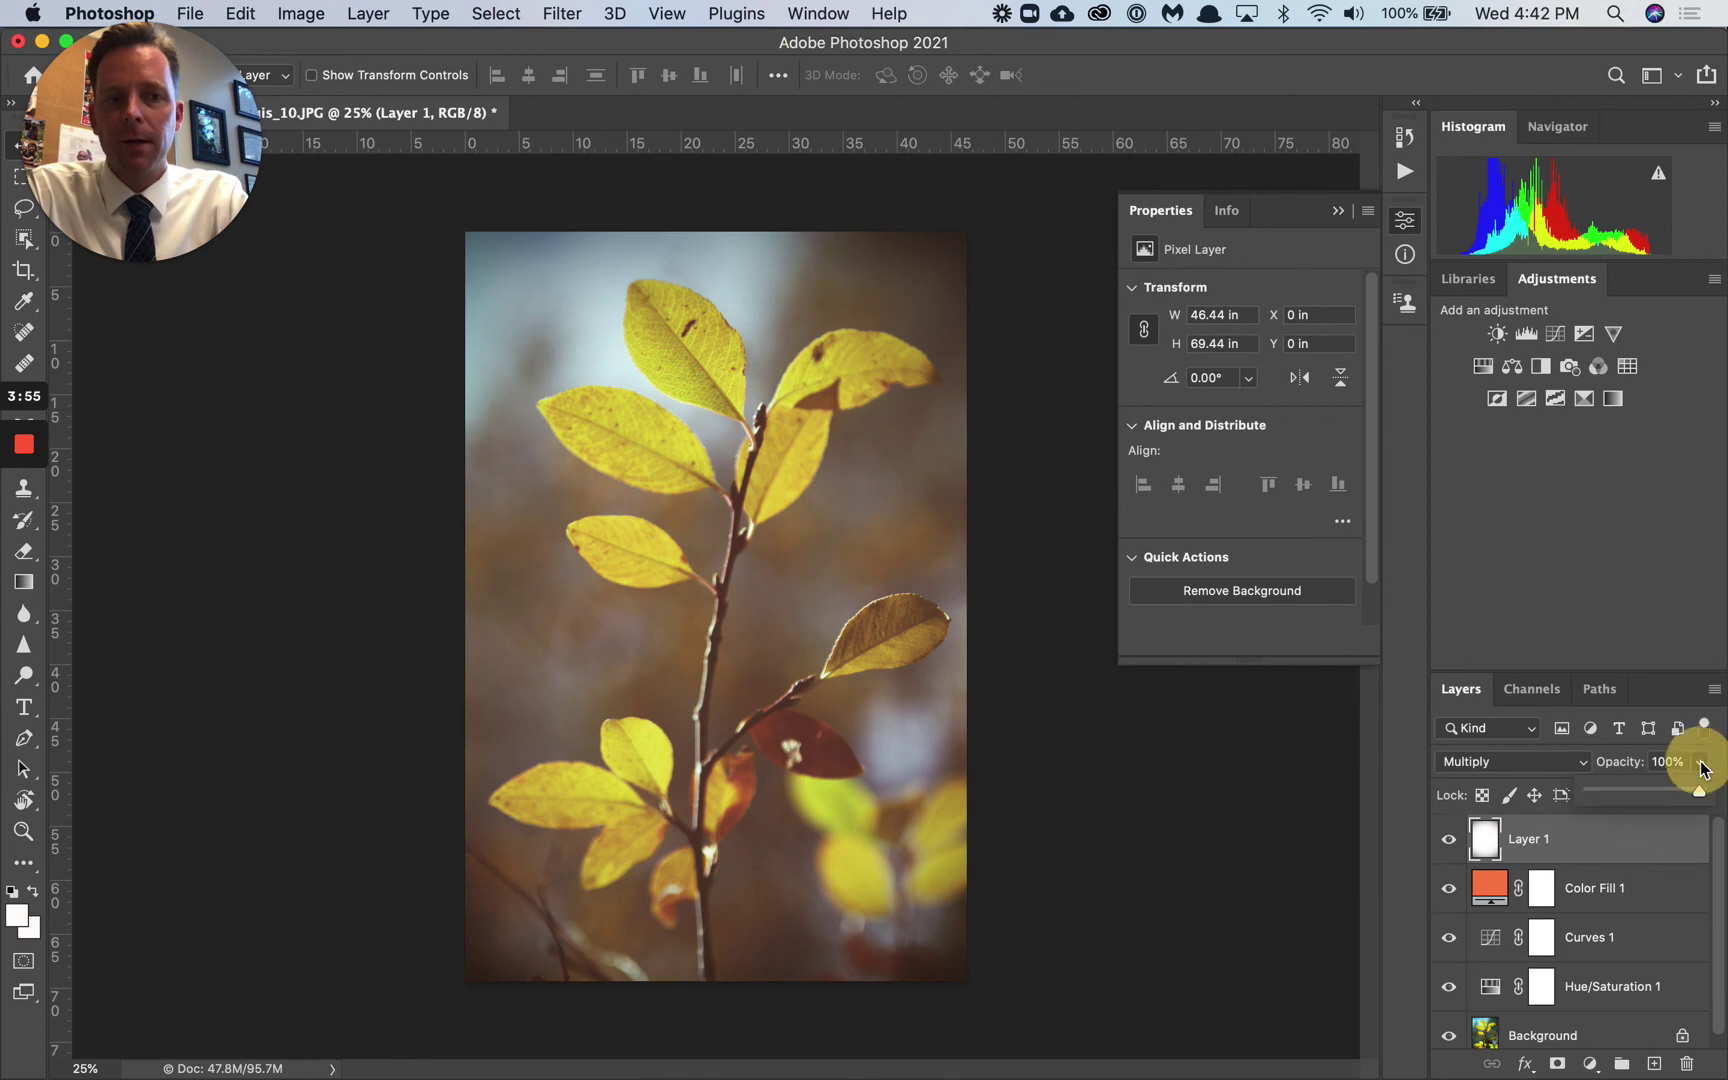
left_click_drag(1702, 792, 1678, 797)
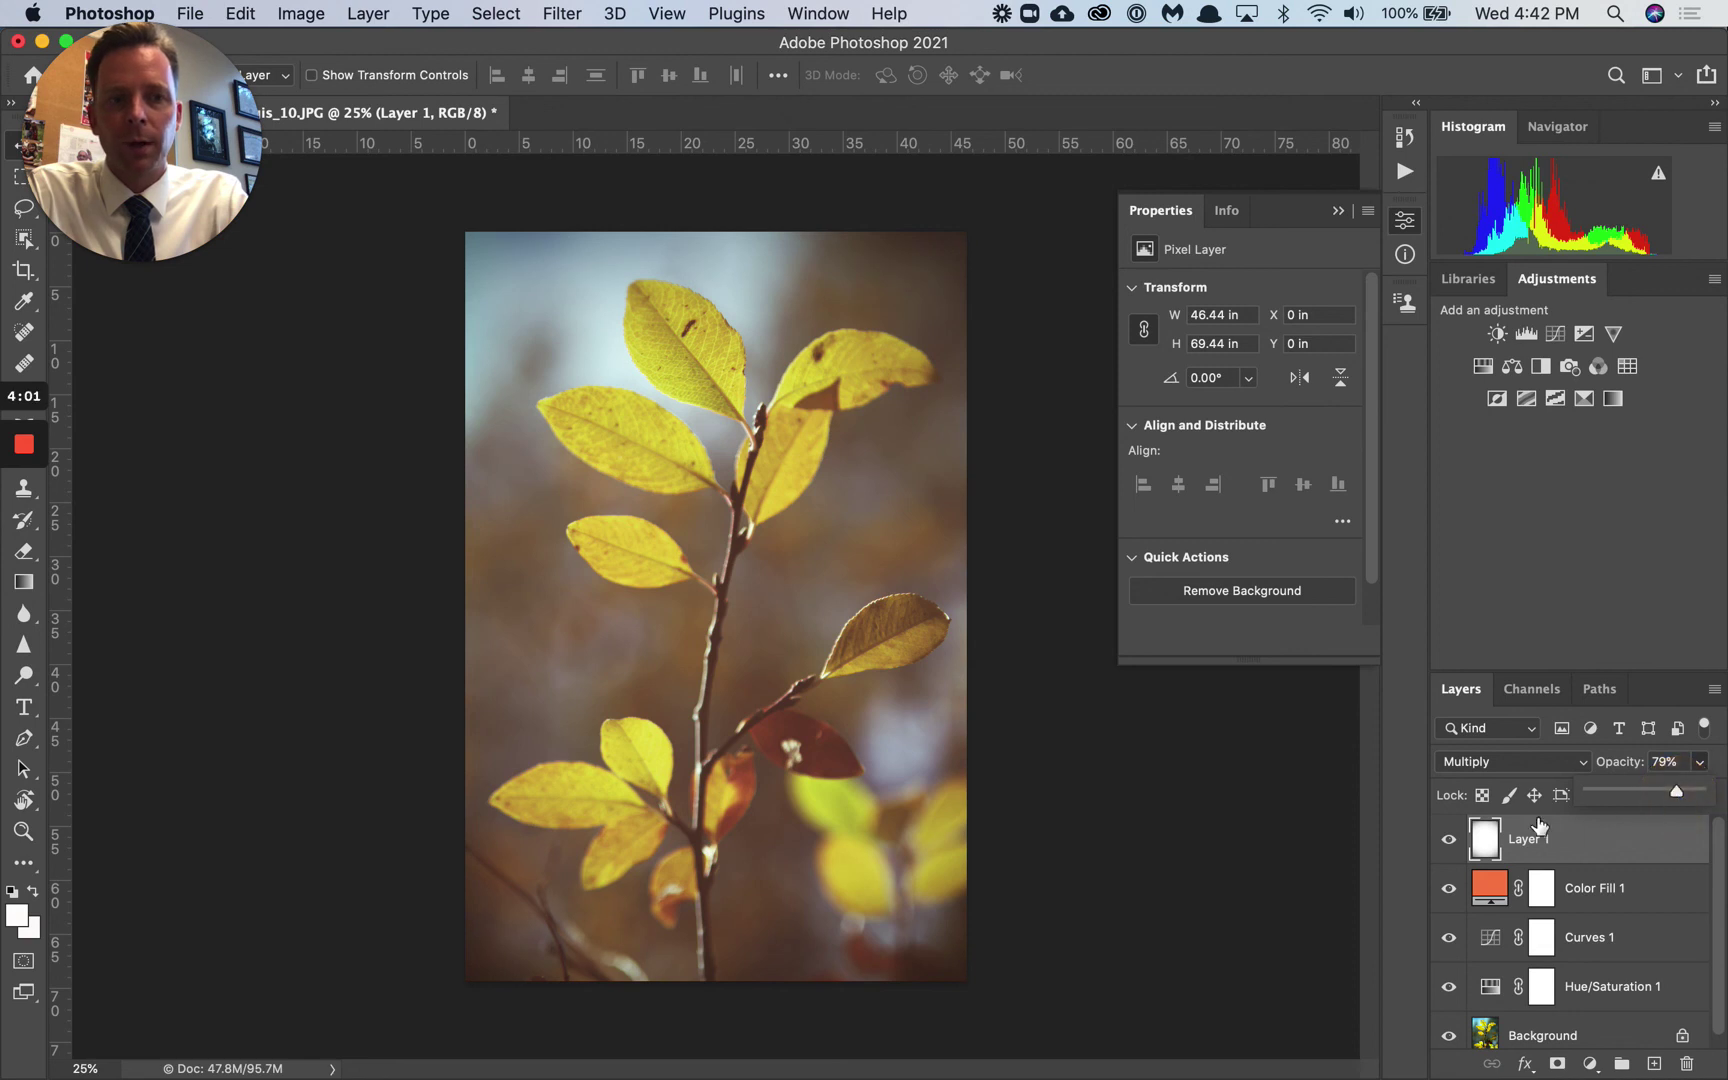
left_click(1448, 840)
left_click(1448, 845)
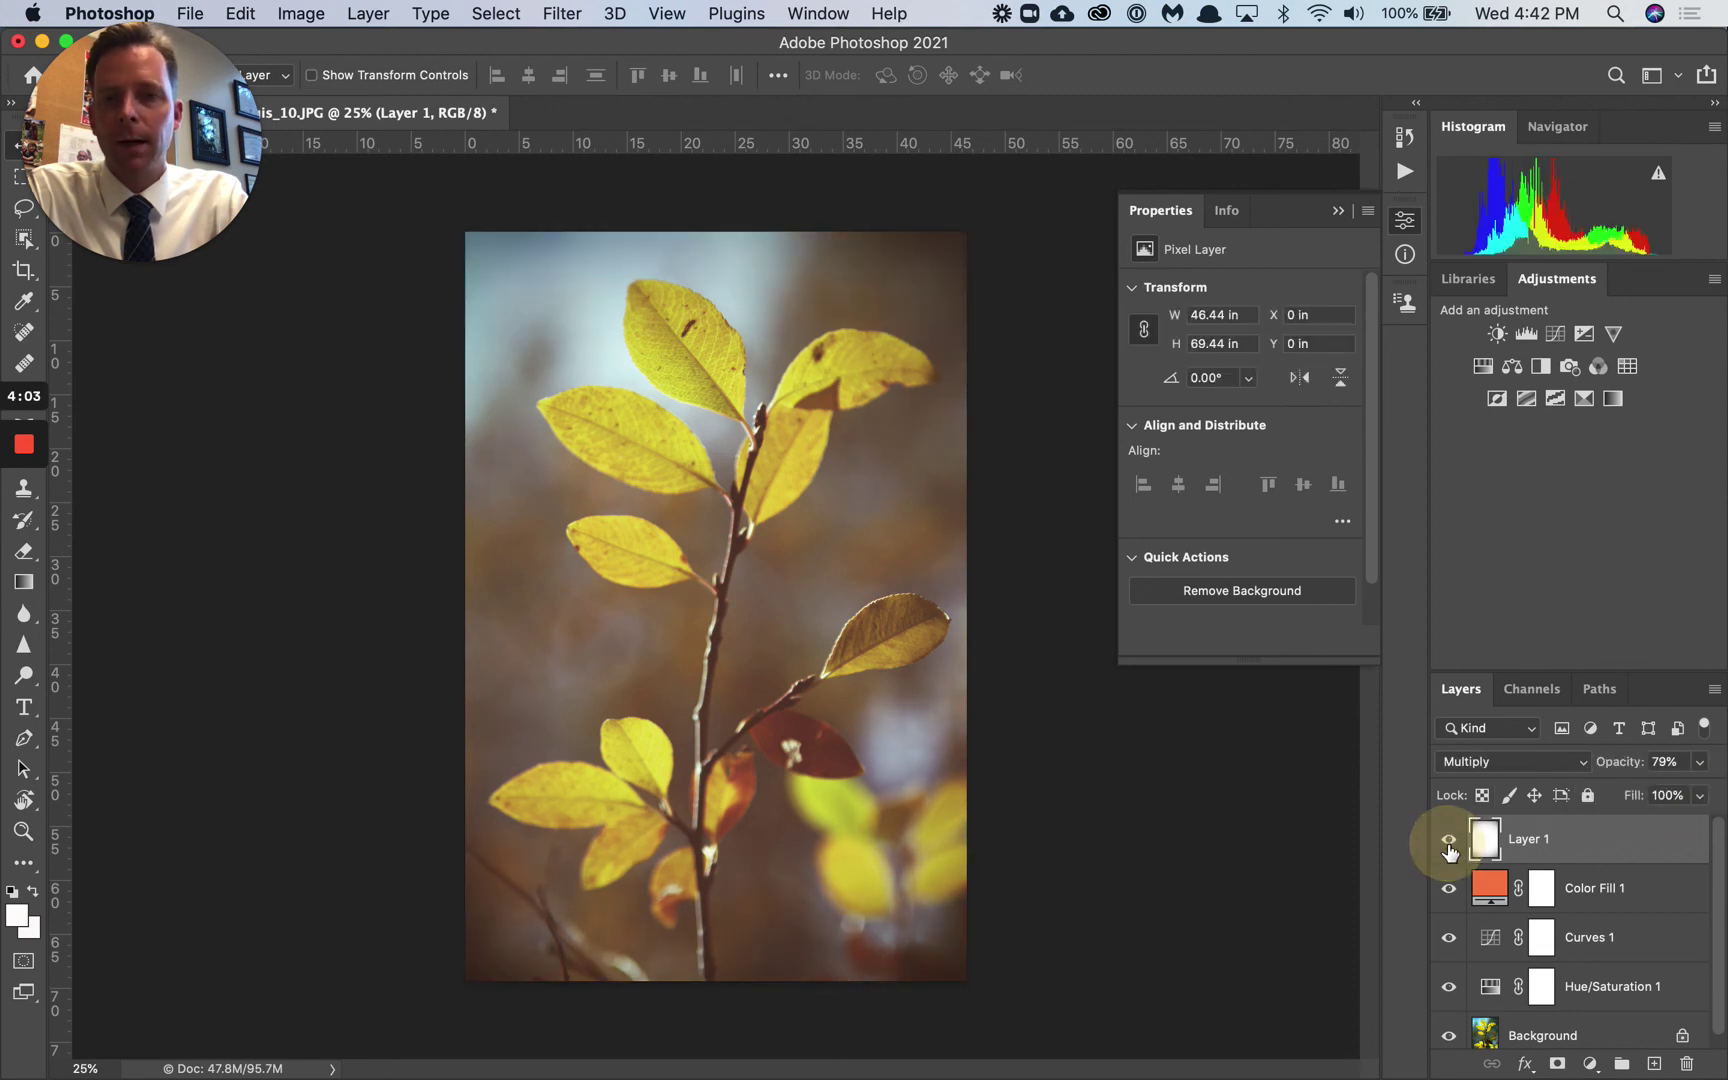
left_click(1448, 845)
left_click(1448, 845)
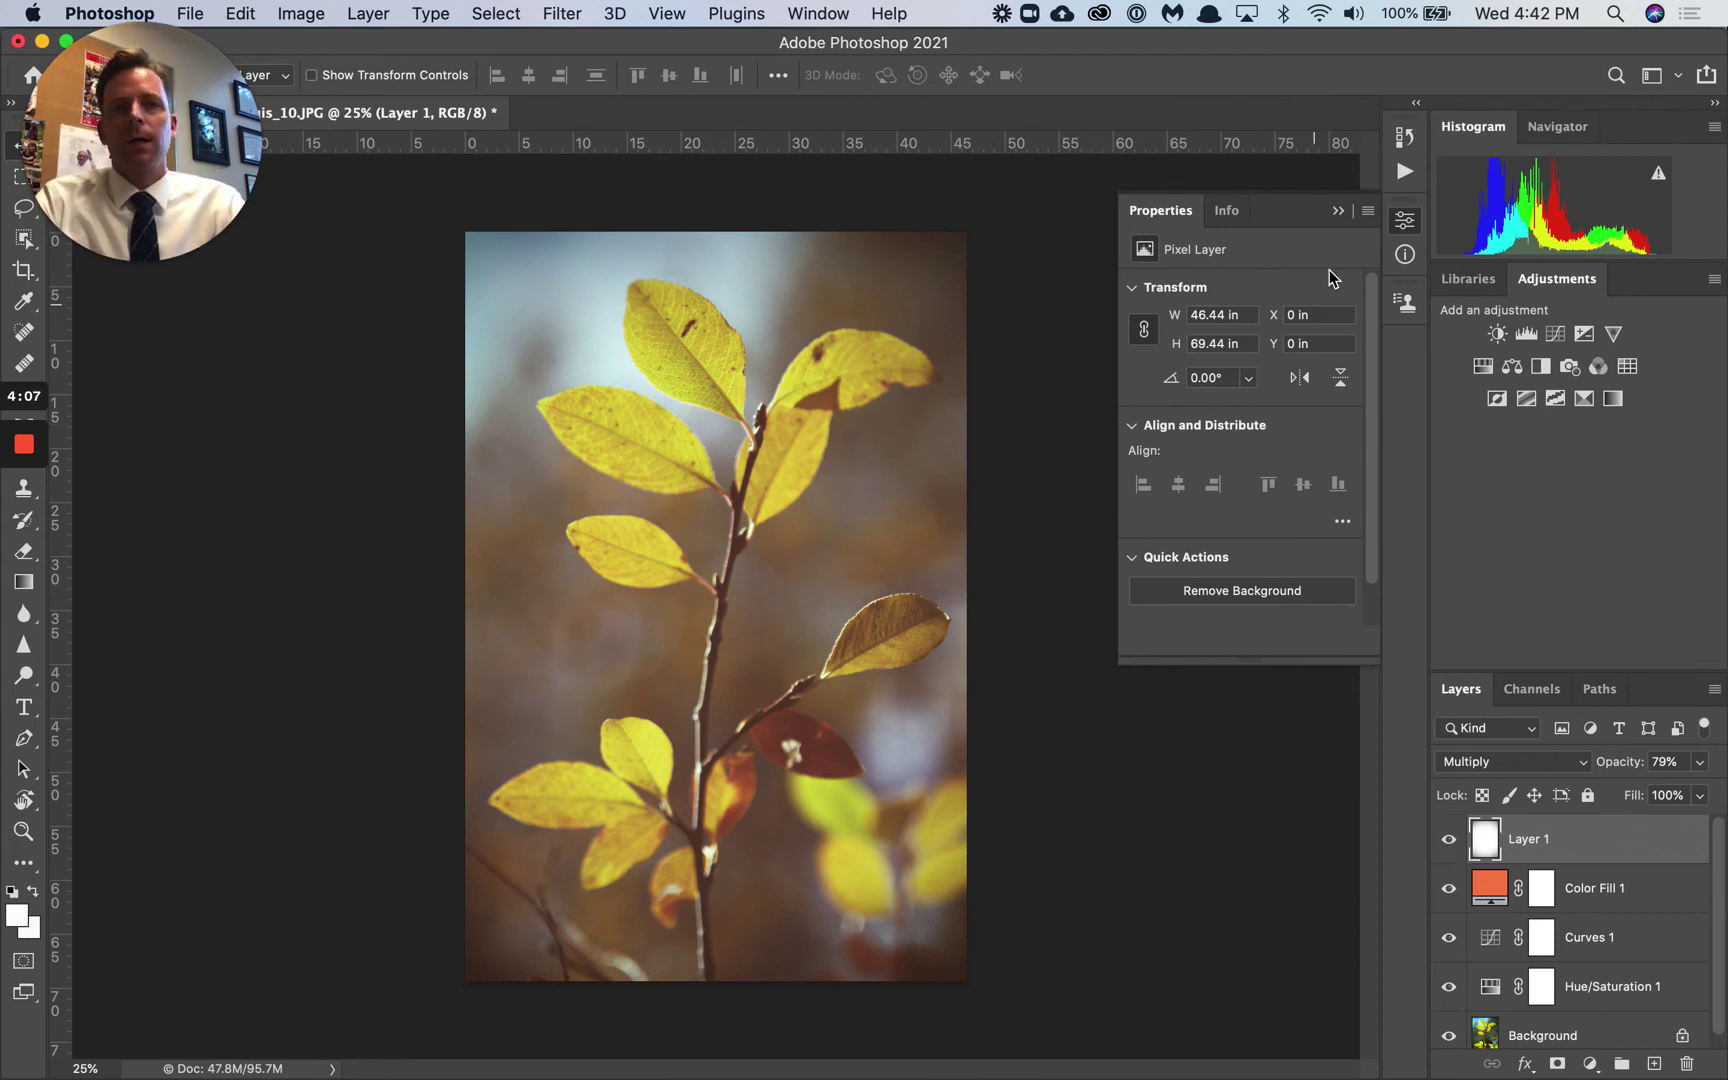
- Compare the photo before and after editing by going back to the Open history state and returning to the latest state
left_click(1405, 138)
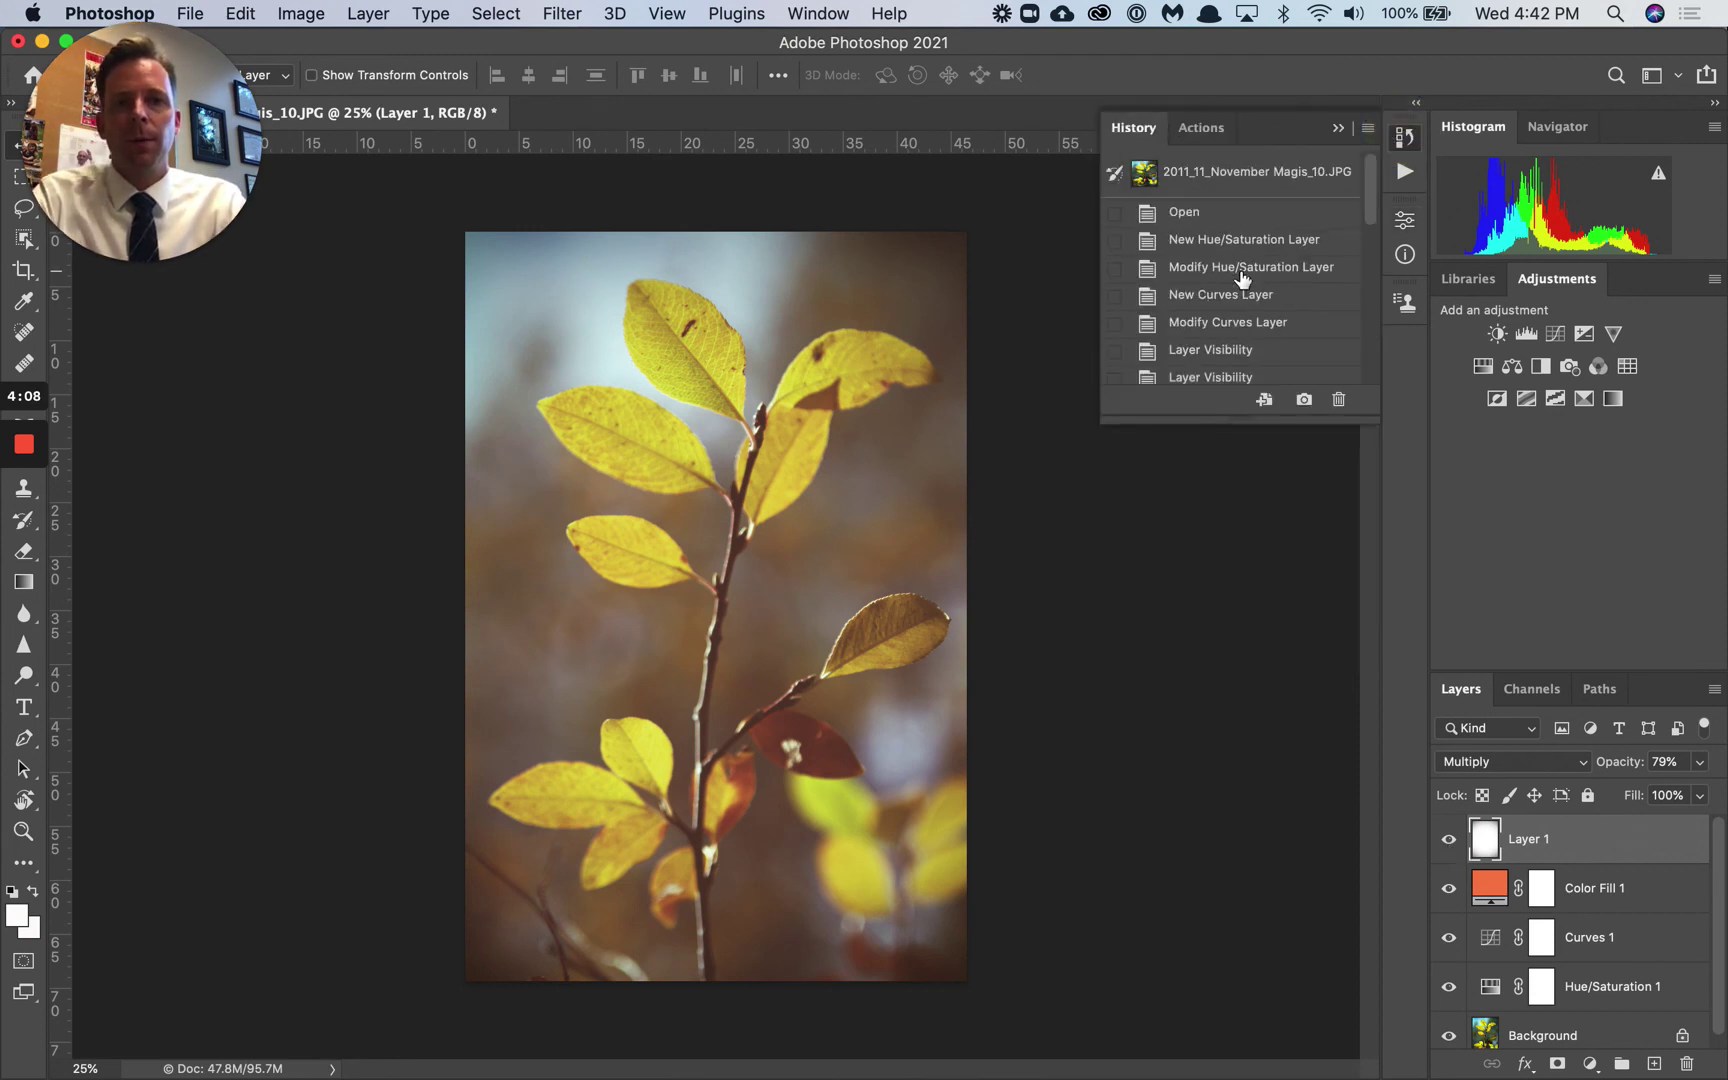
left_click(1186, 213)
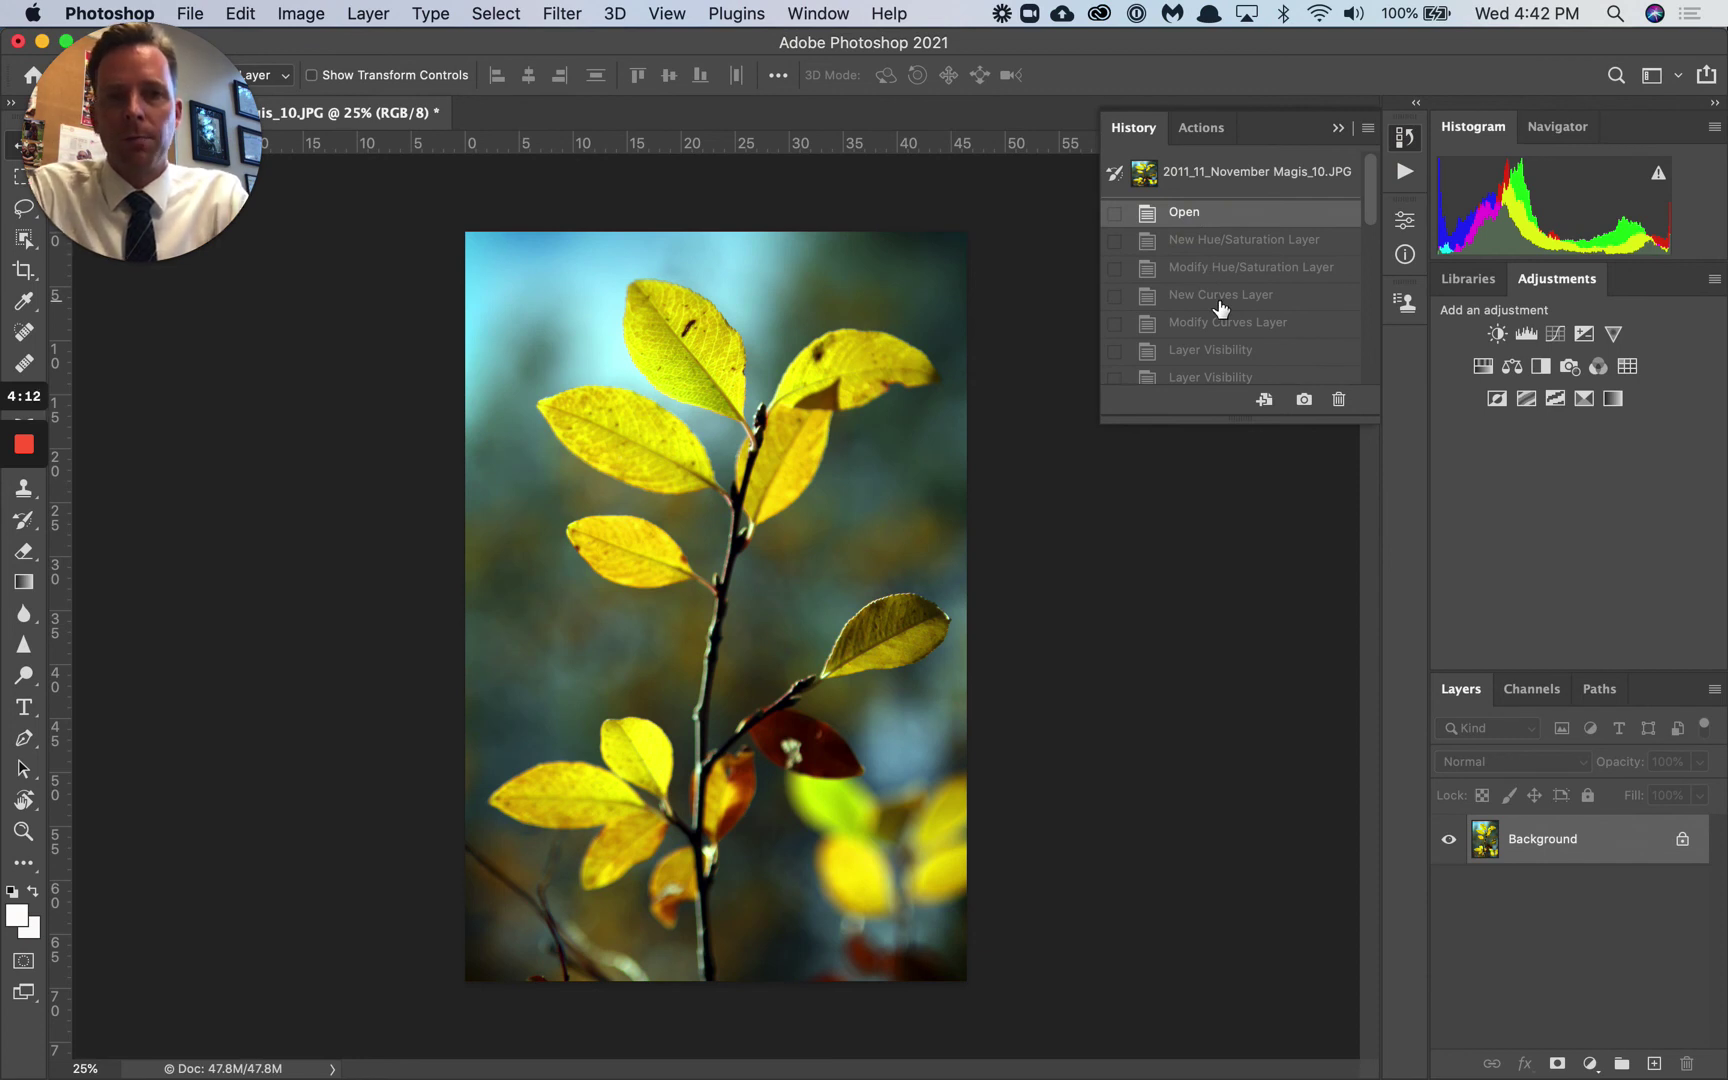
scroll(1220, 306, "down", 5)
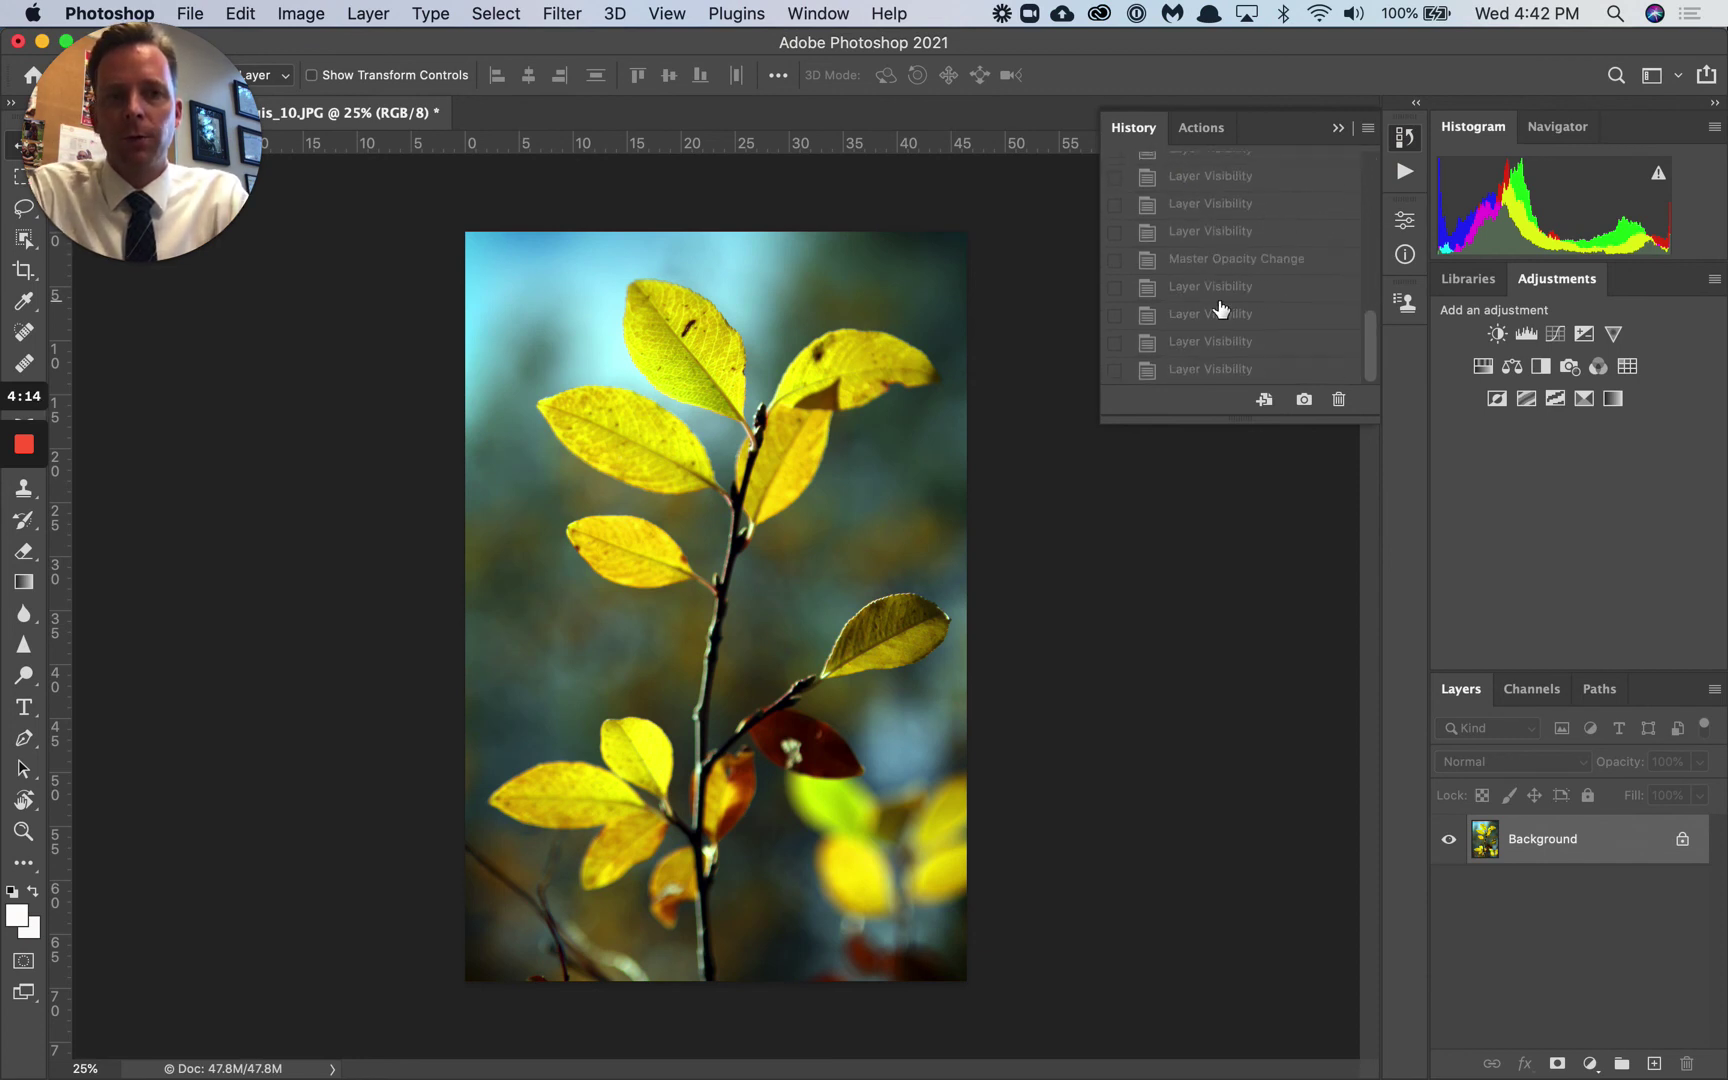
left_click(1205, 369)
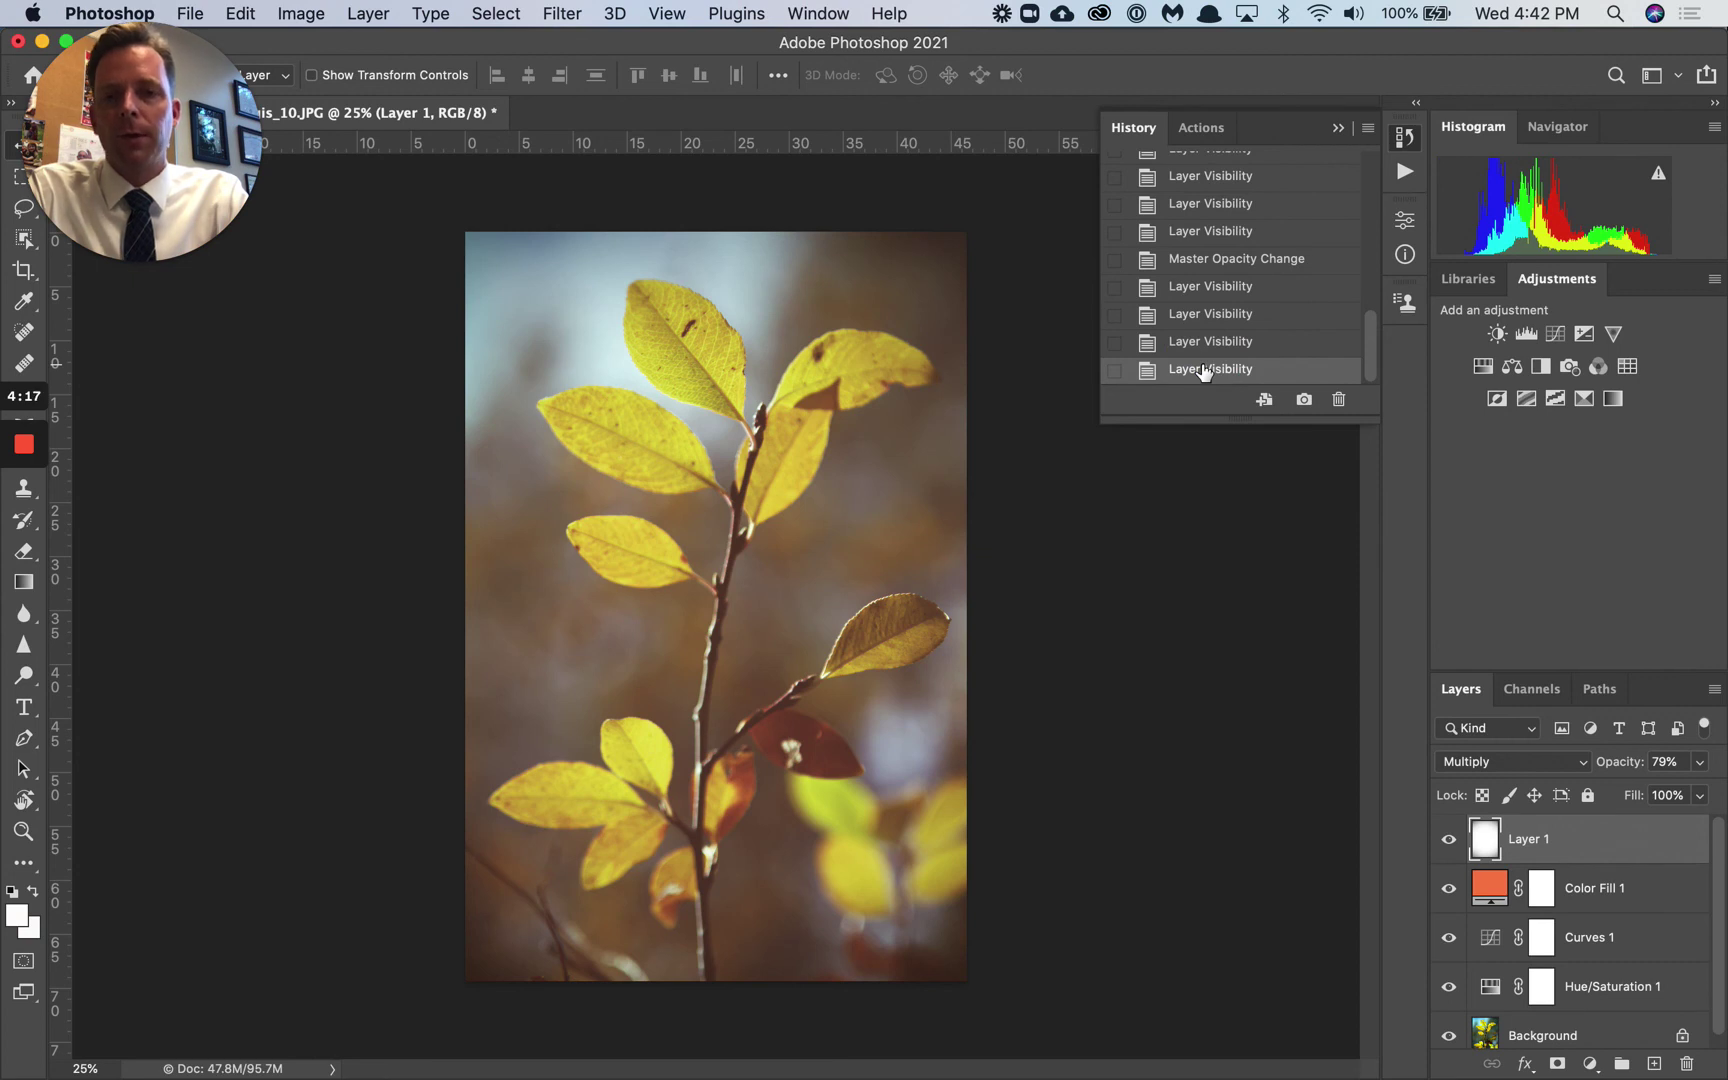